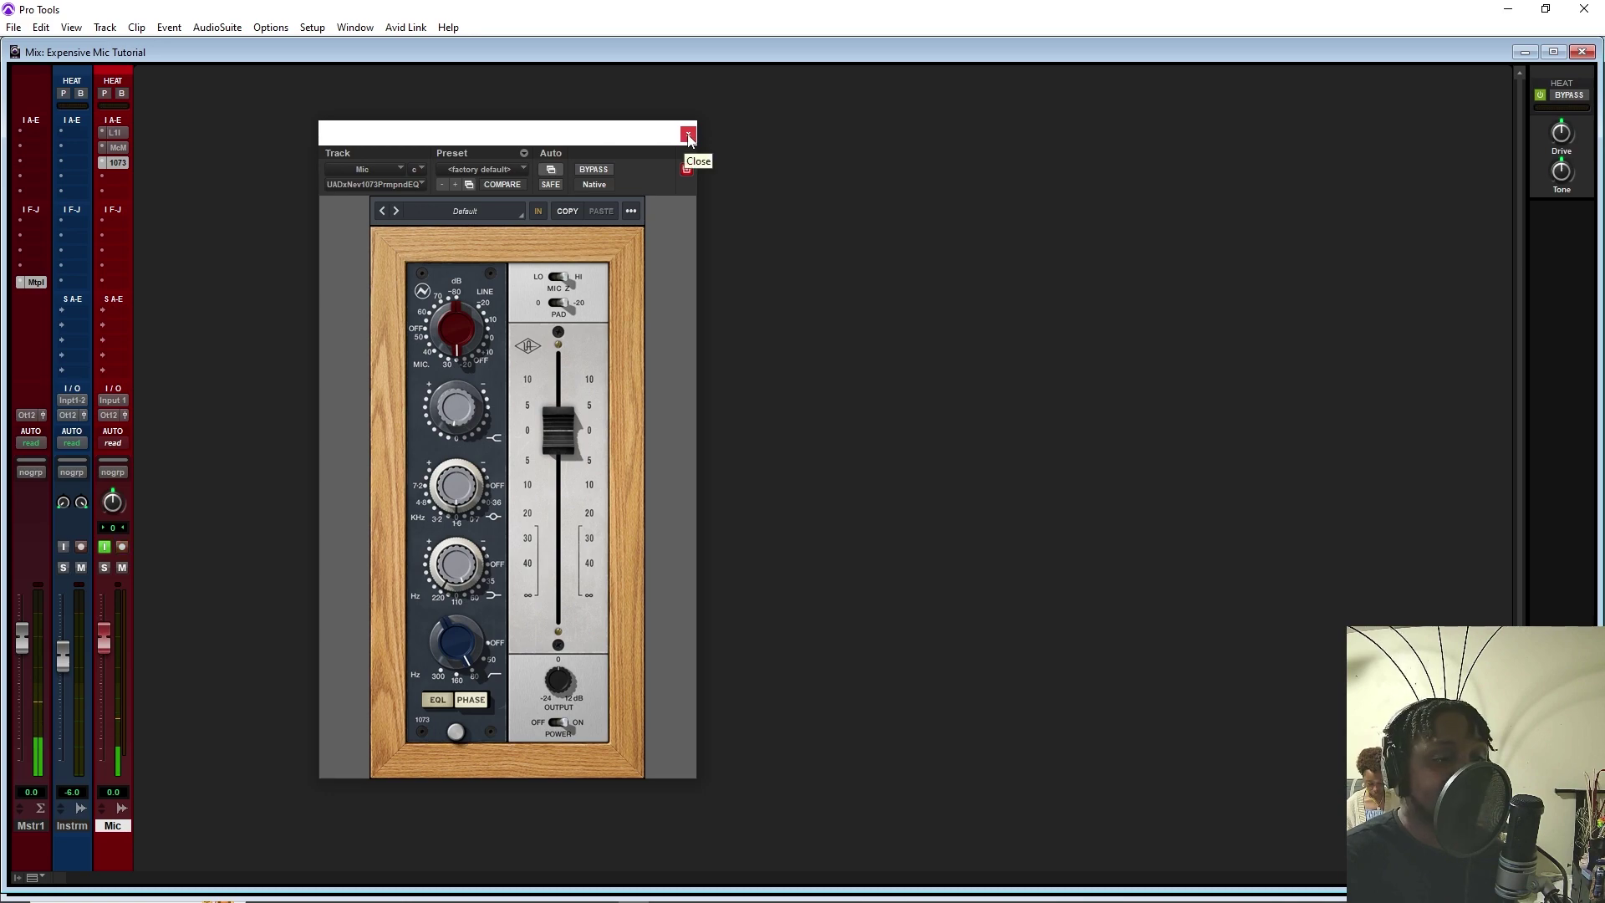
Close the UADx Neve 1073 preamp plug-in window to reveal the mixer
click(687, 136)
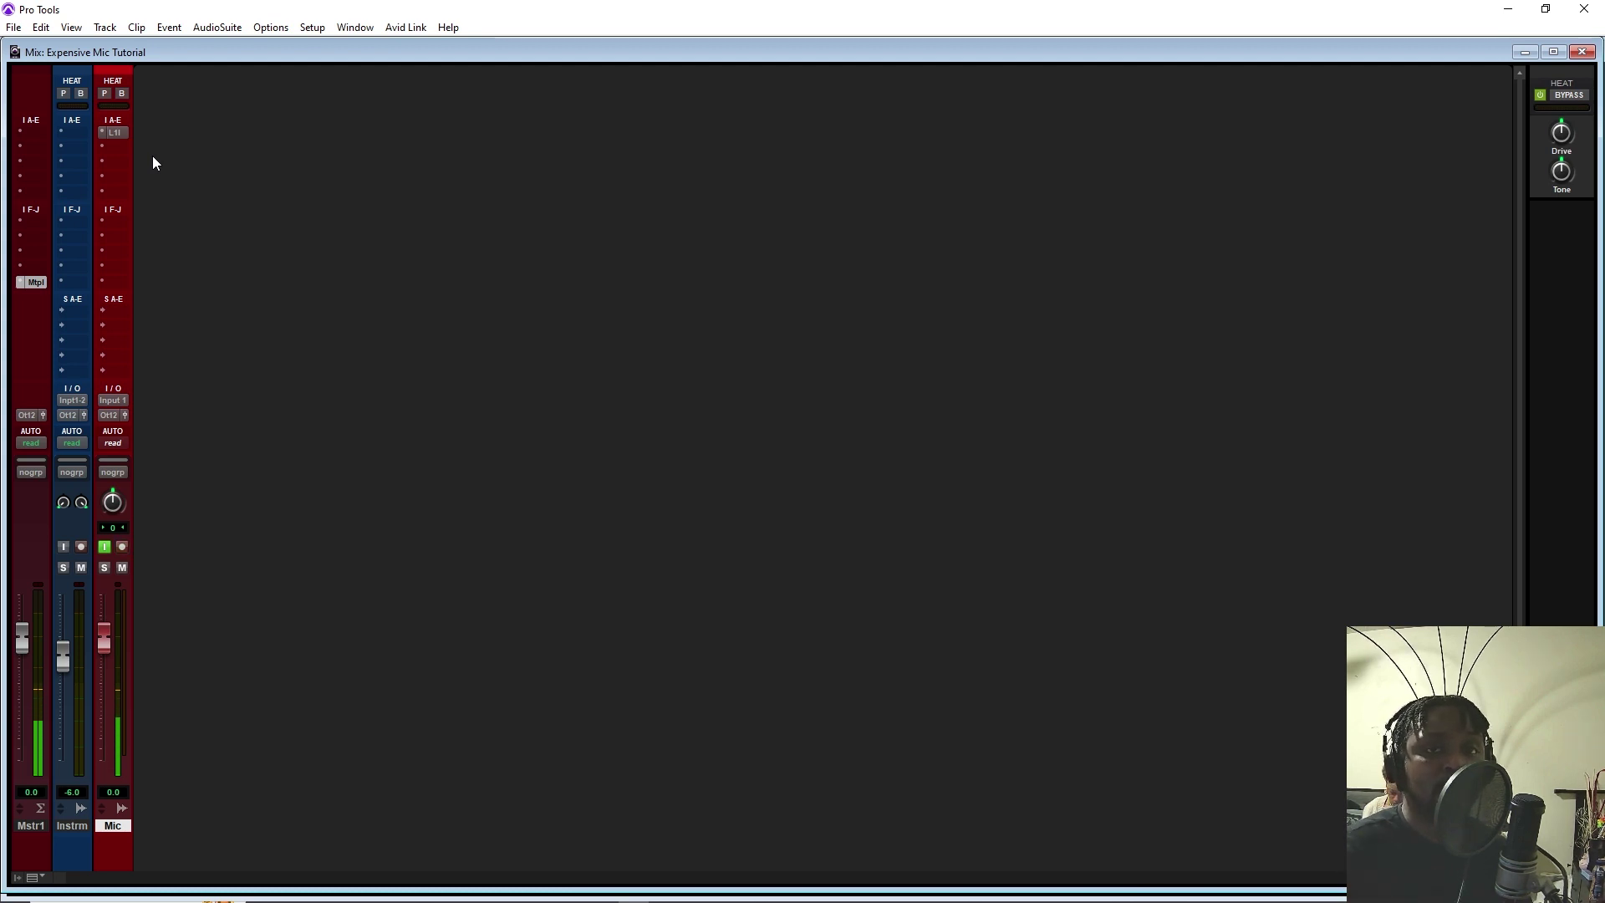
click(112, 146)
Insert Antares Mic Mod (mono) on the Mic track with an Audio Technica AT2020 source mic
text(mic mod)
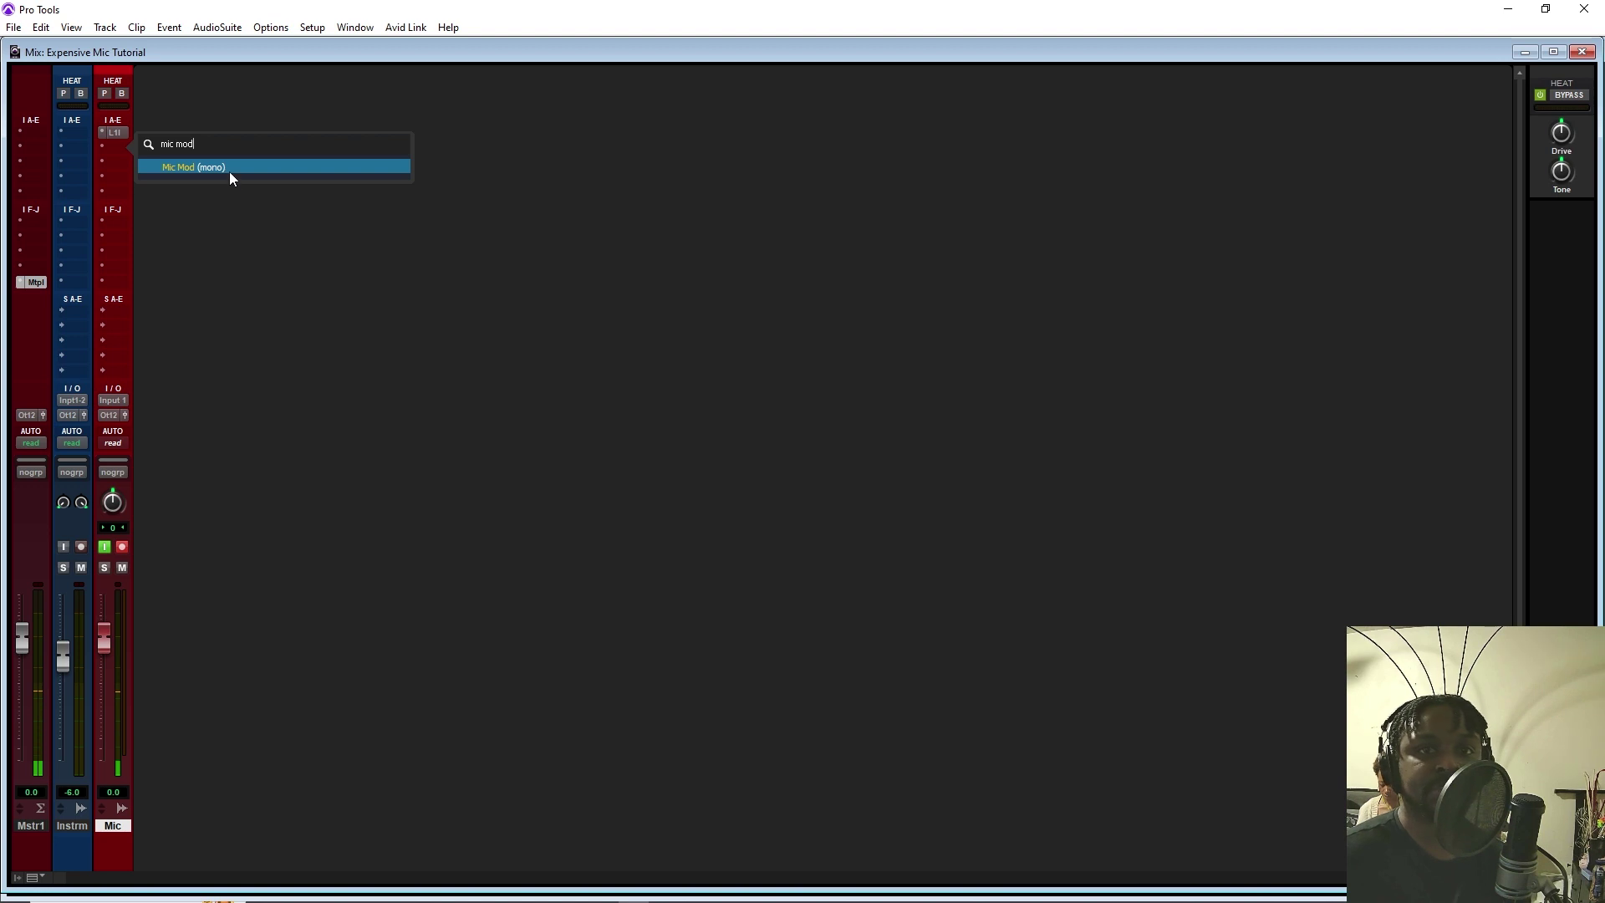
click(229, 170)
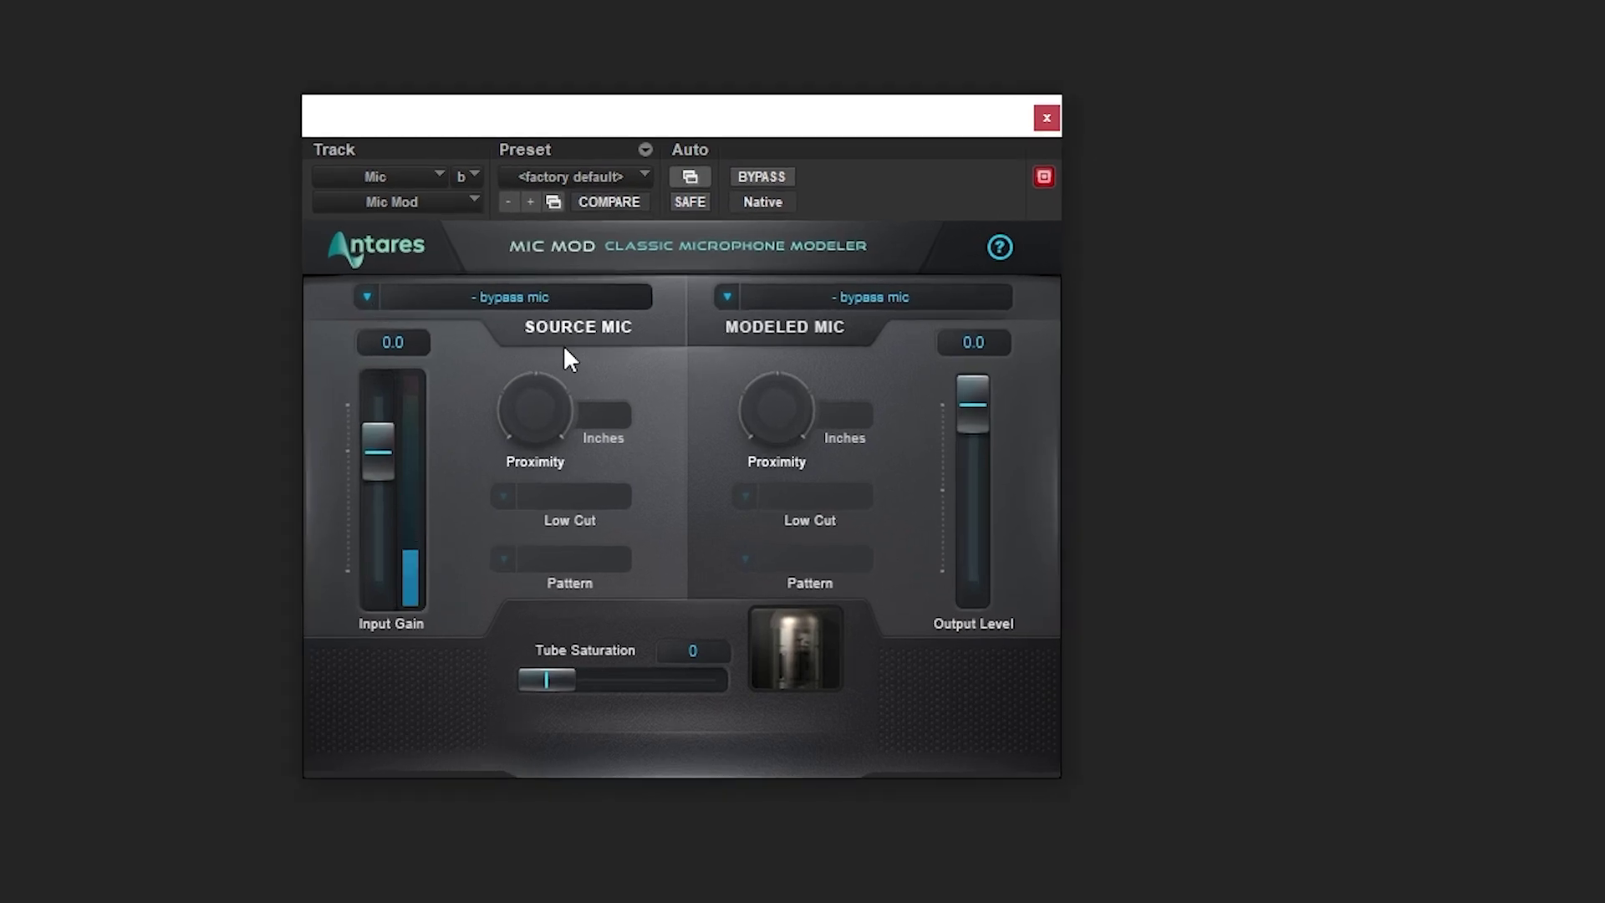
click(365, 298)
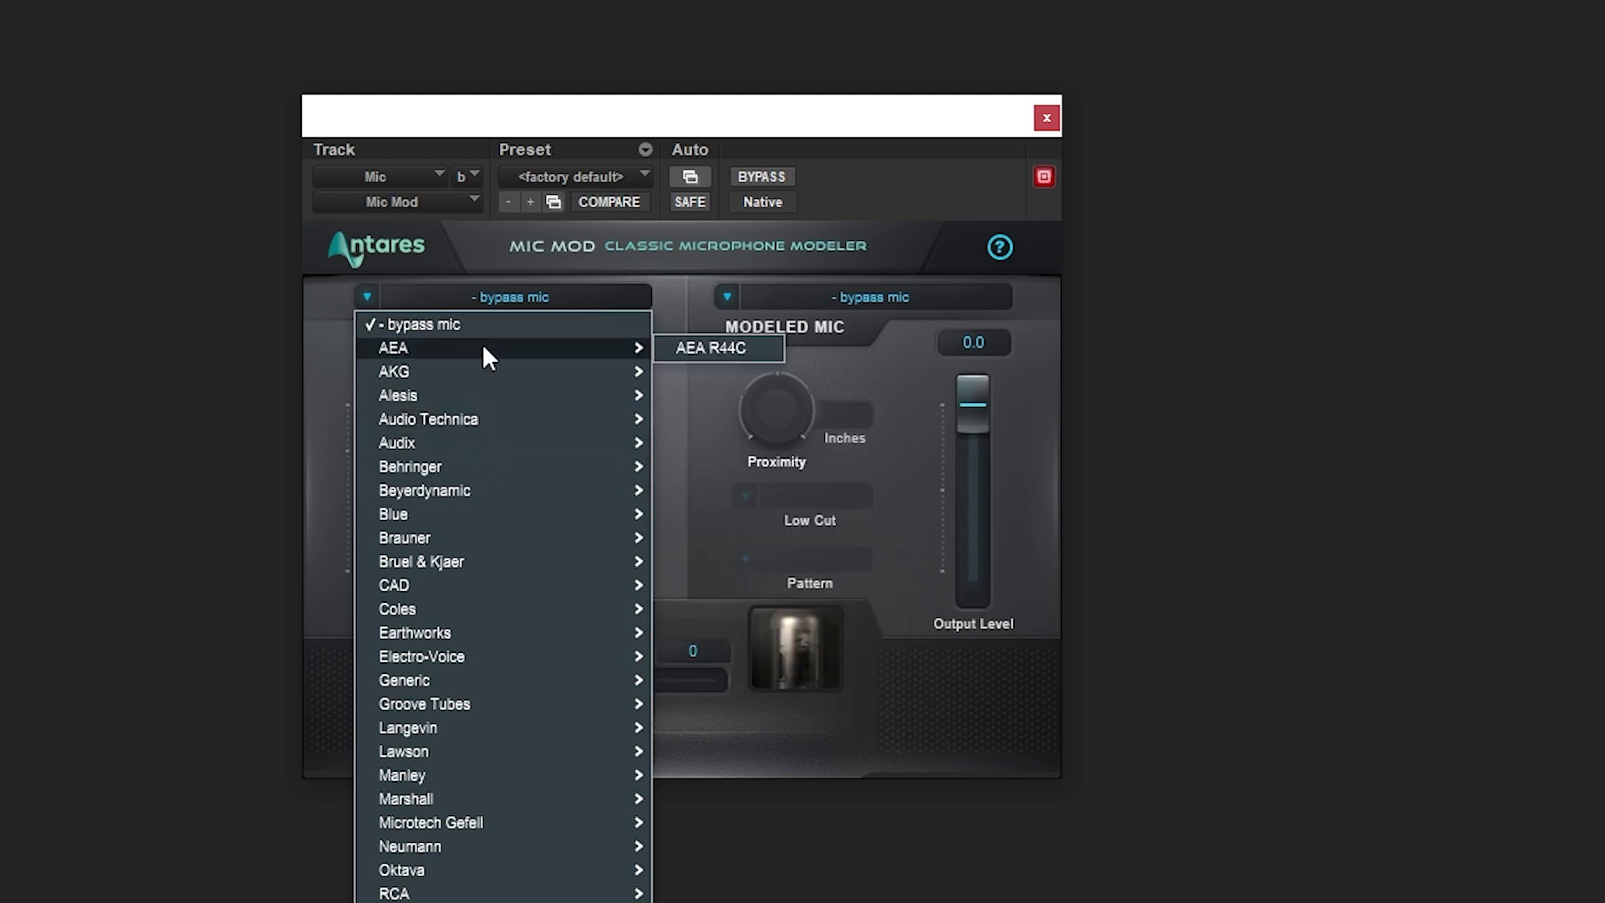
mouse_move(489, 416)
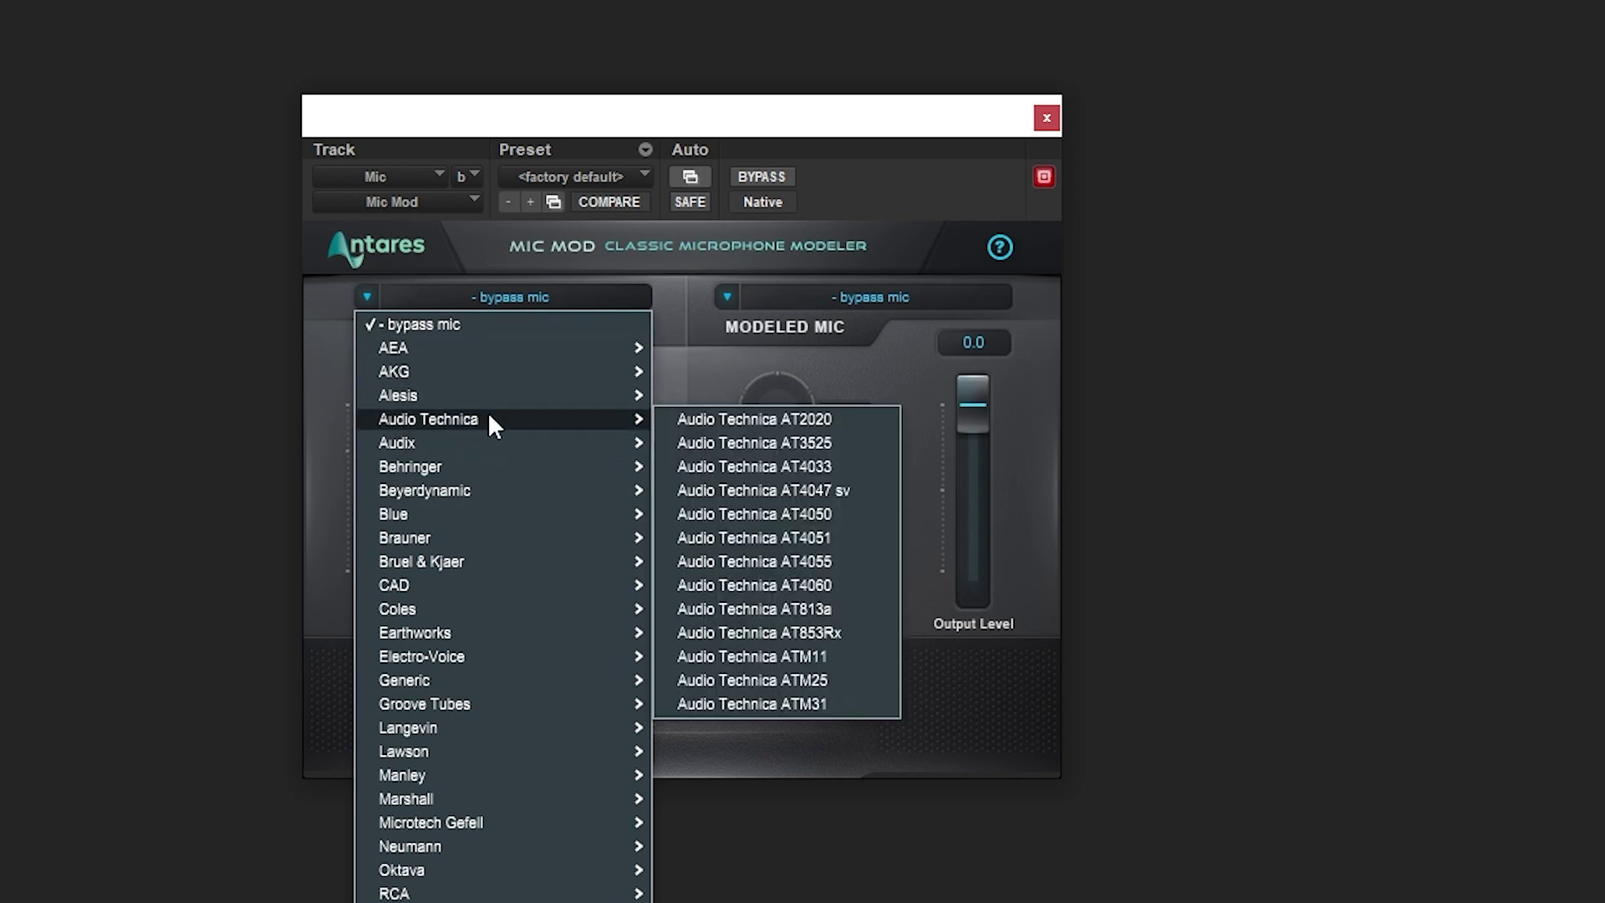
click(842, 424)
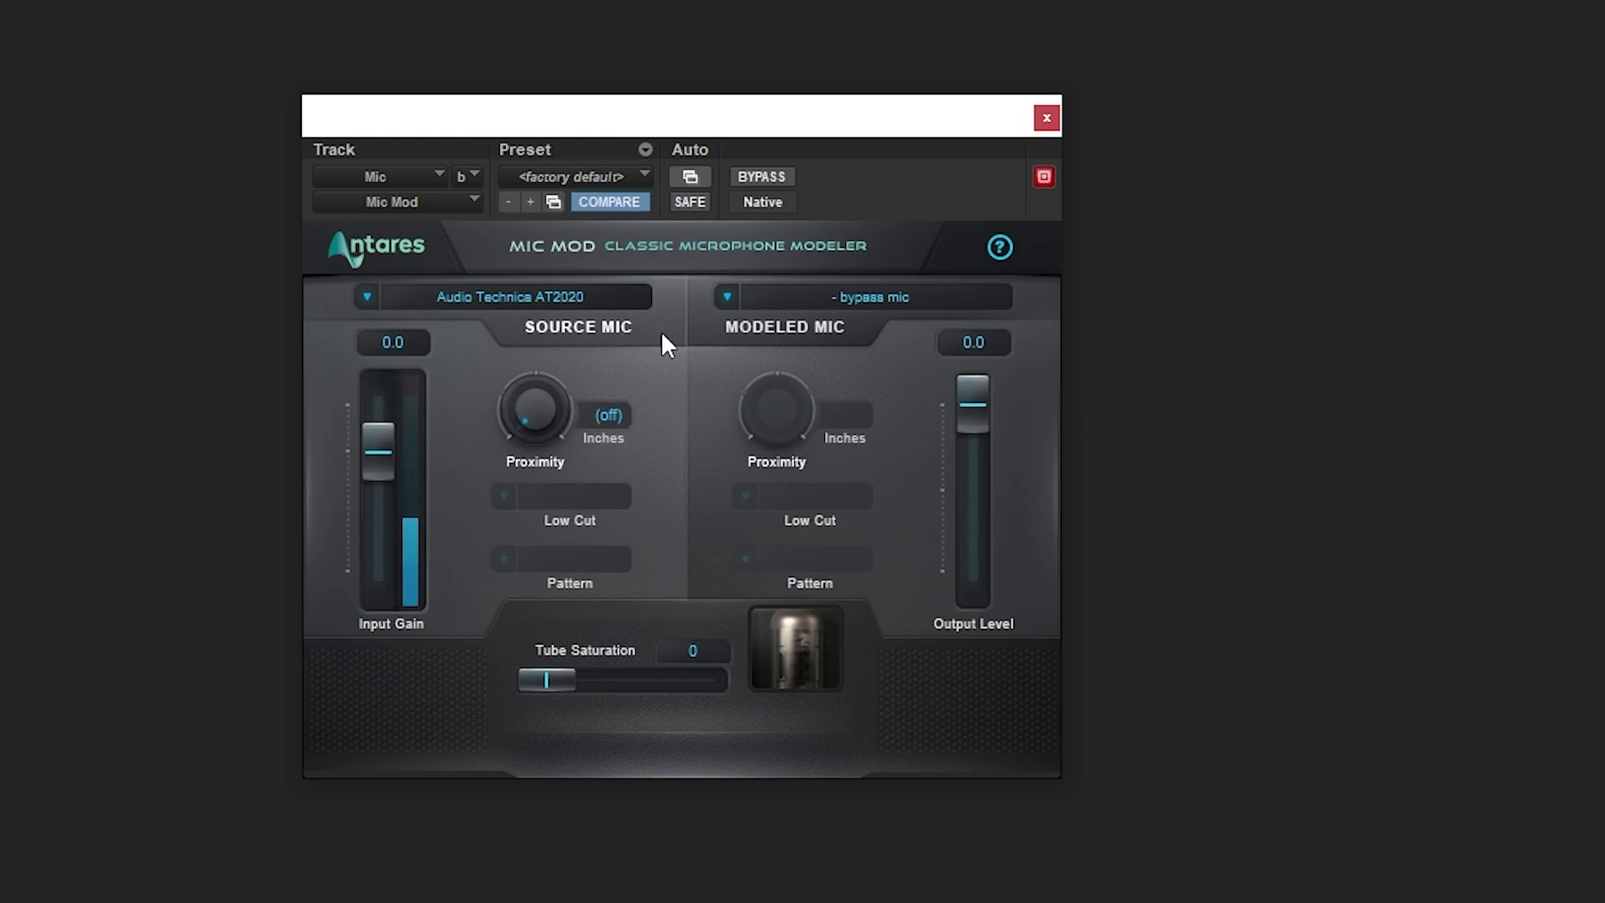
Set Mic Mod's modeled microphone to the Neumann U 87
click(727, 296)
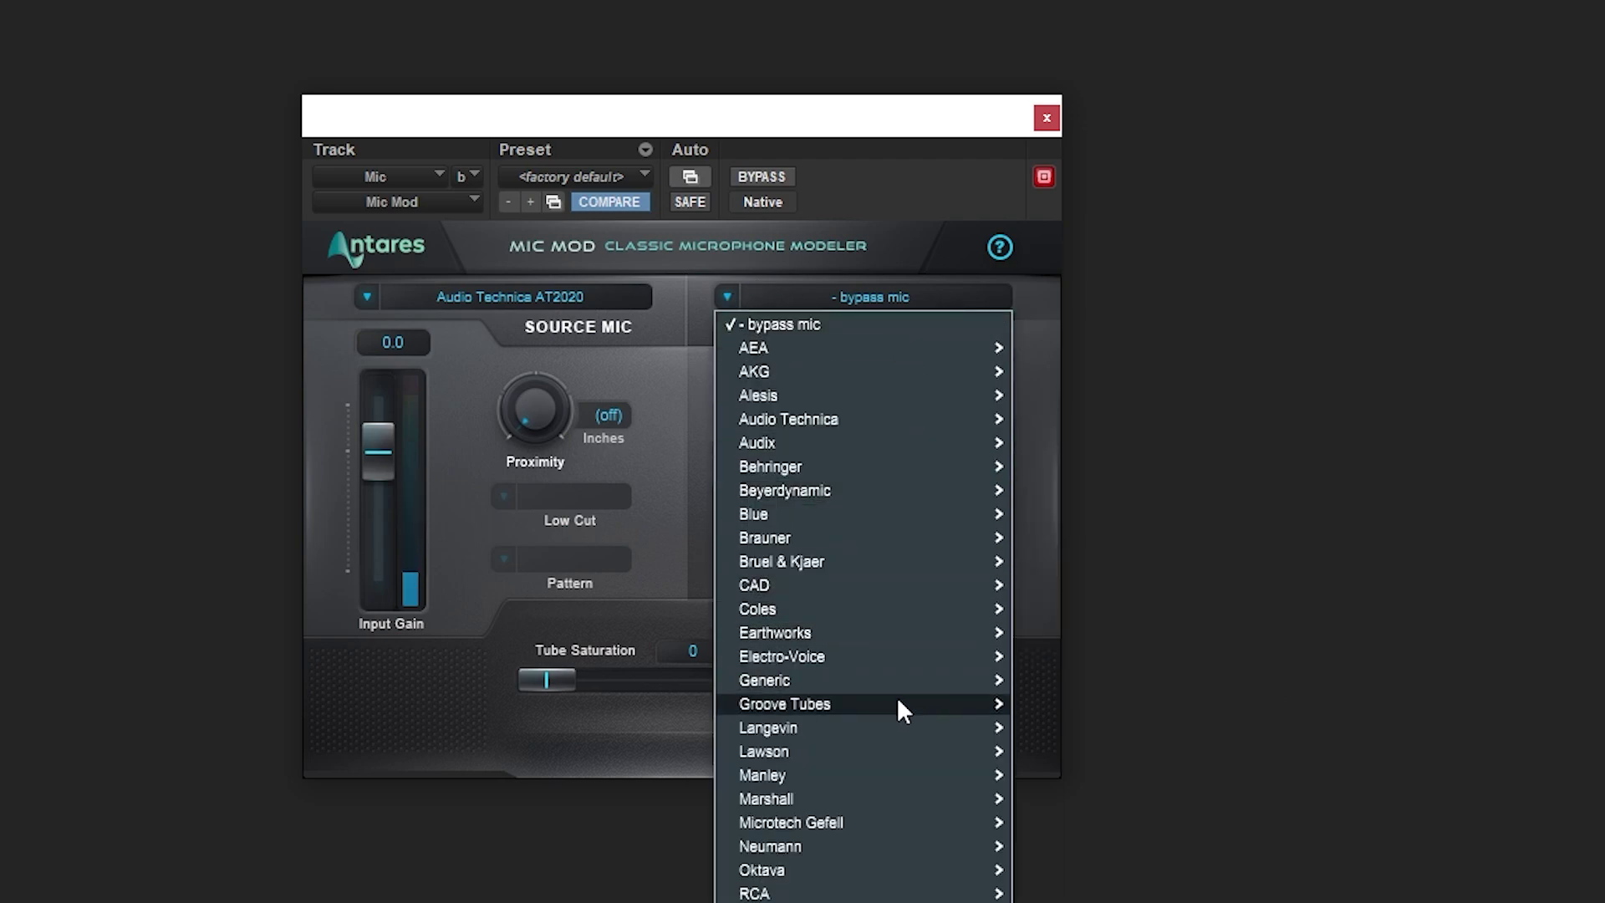
mouse_move(869, 799)
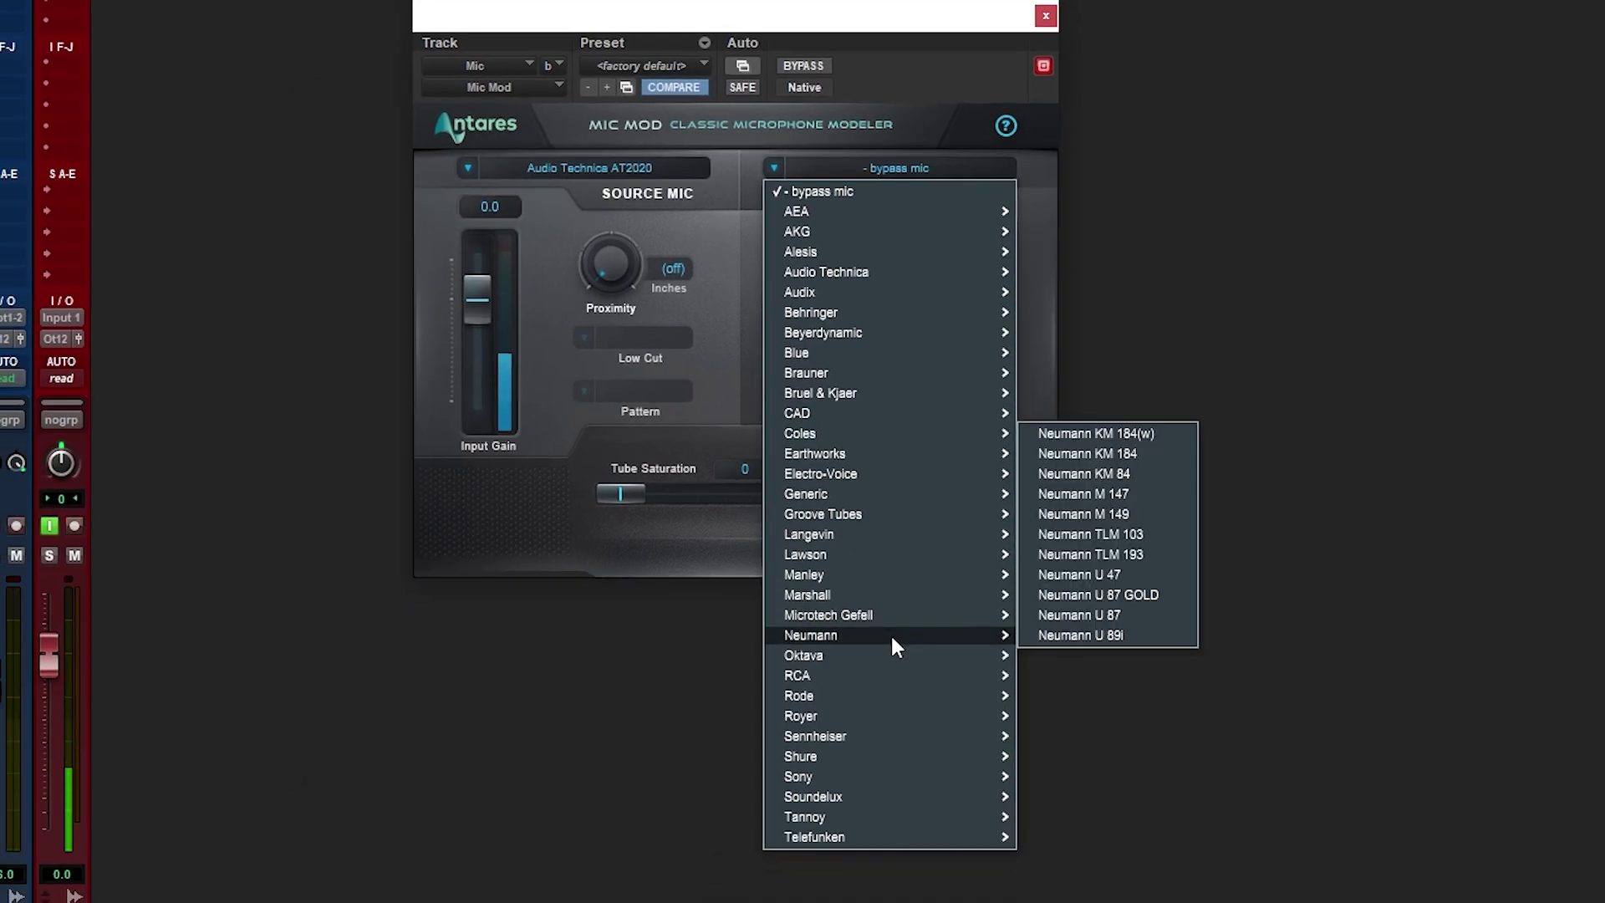
click(1127, 615)
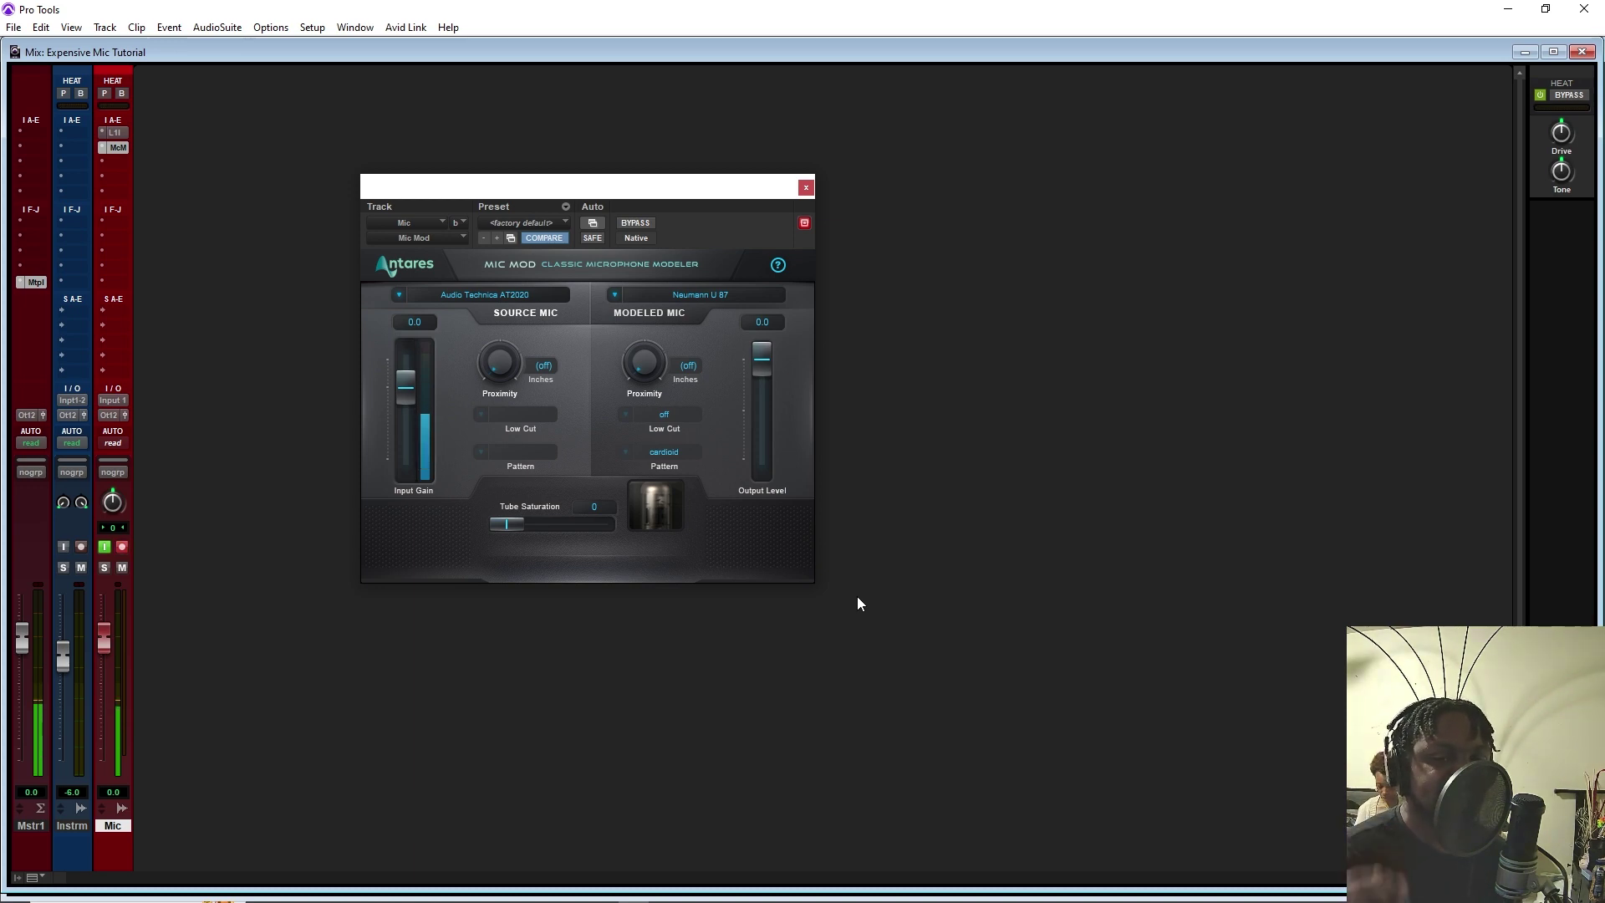
Compare Mic Mod bypassed and active, leave it on, and close its window
click(637, 223)
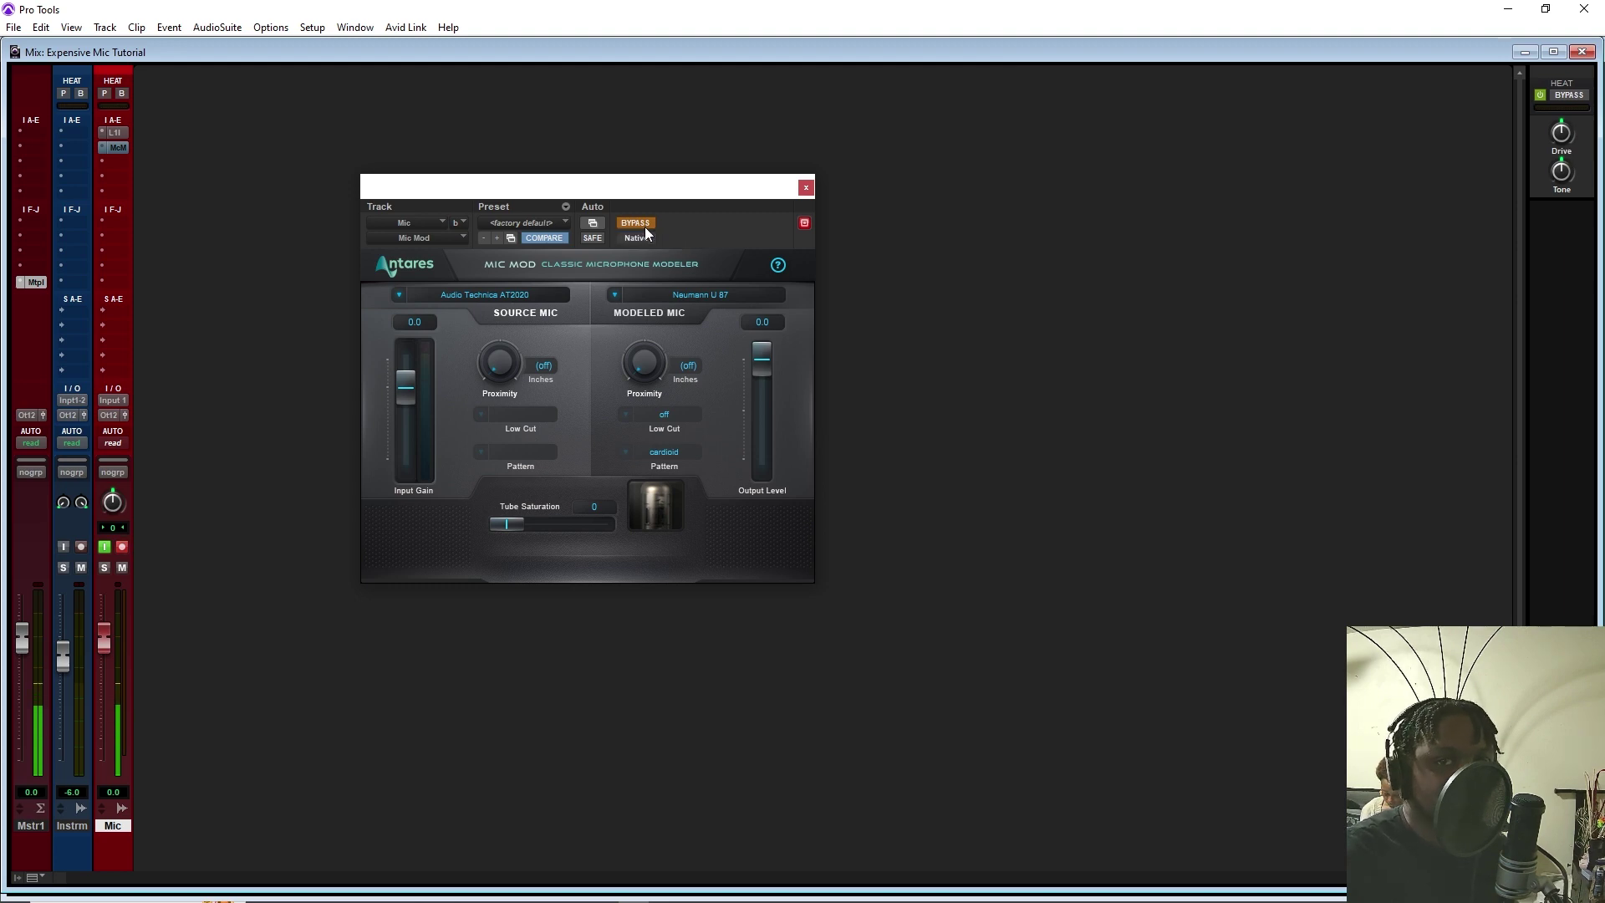
click(644, 227)
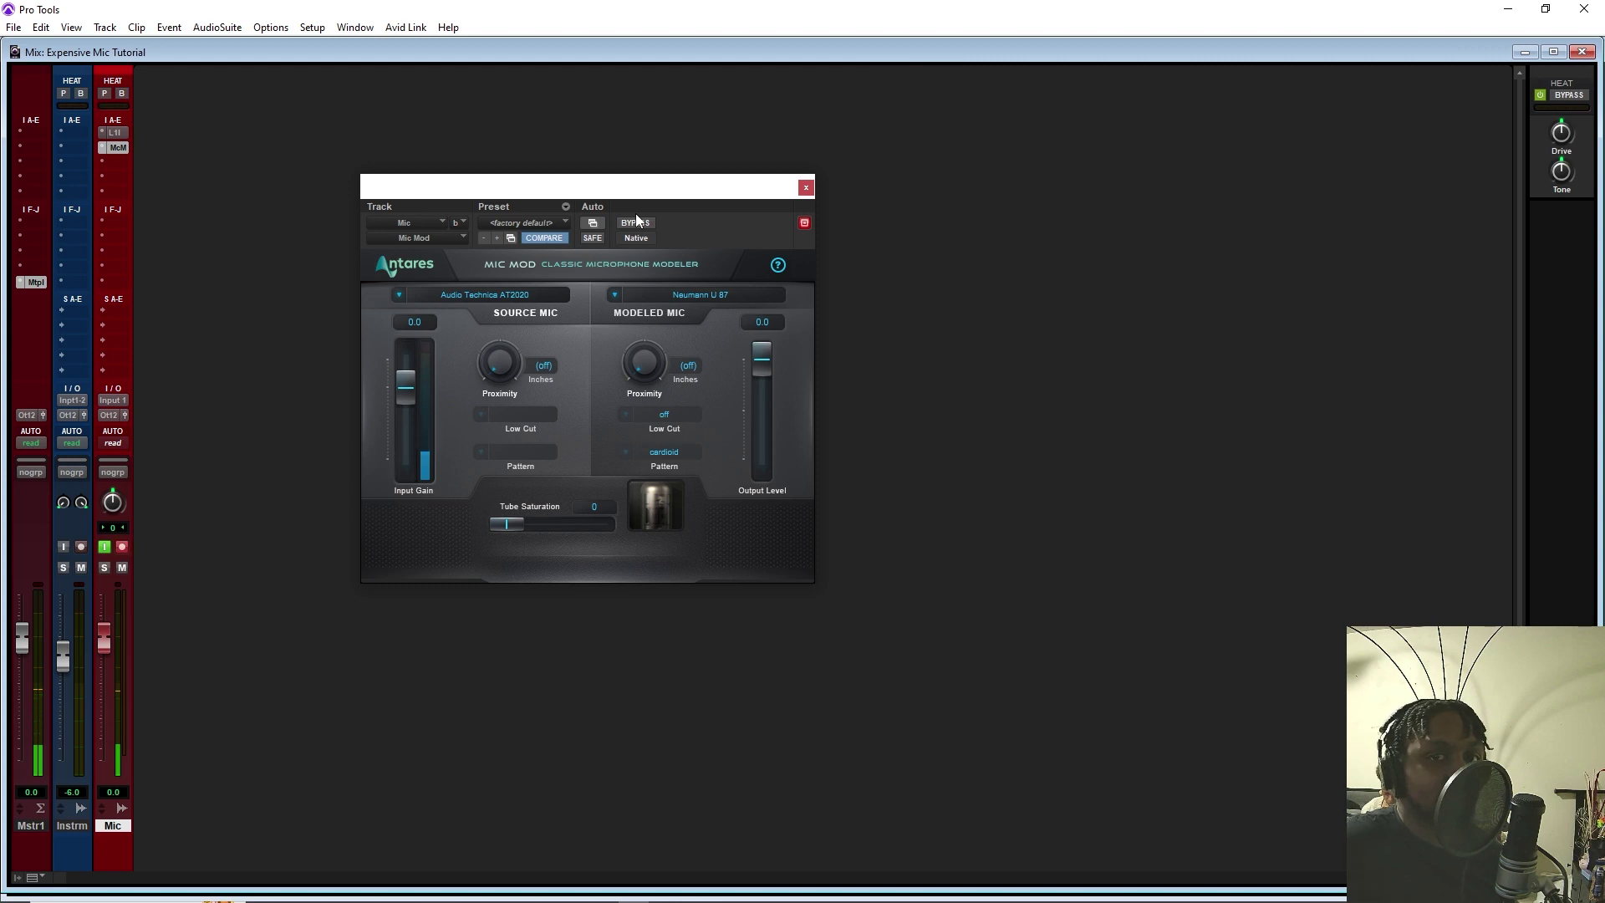
click(116, 147)
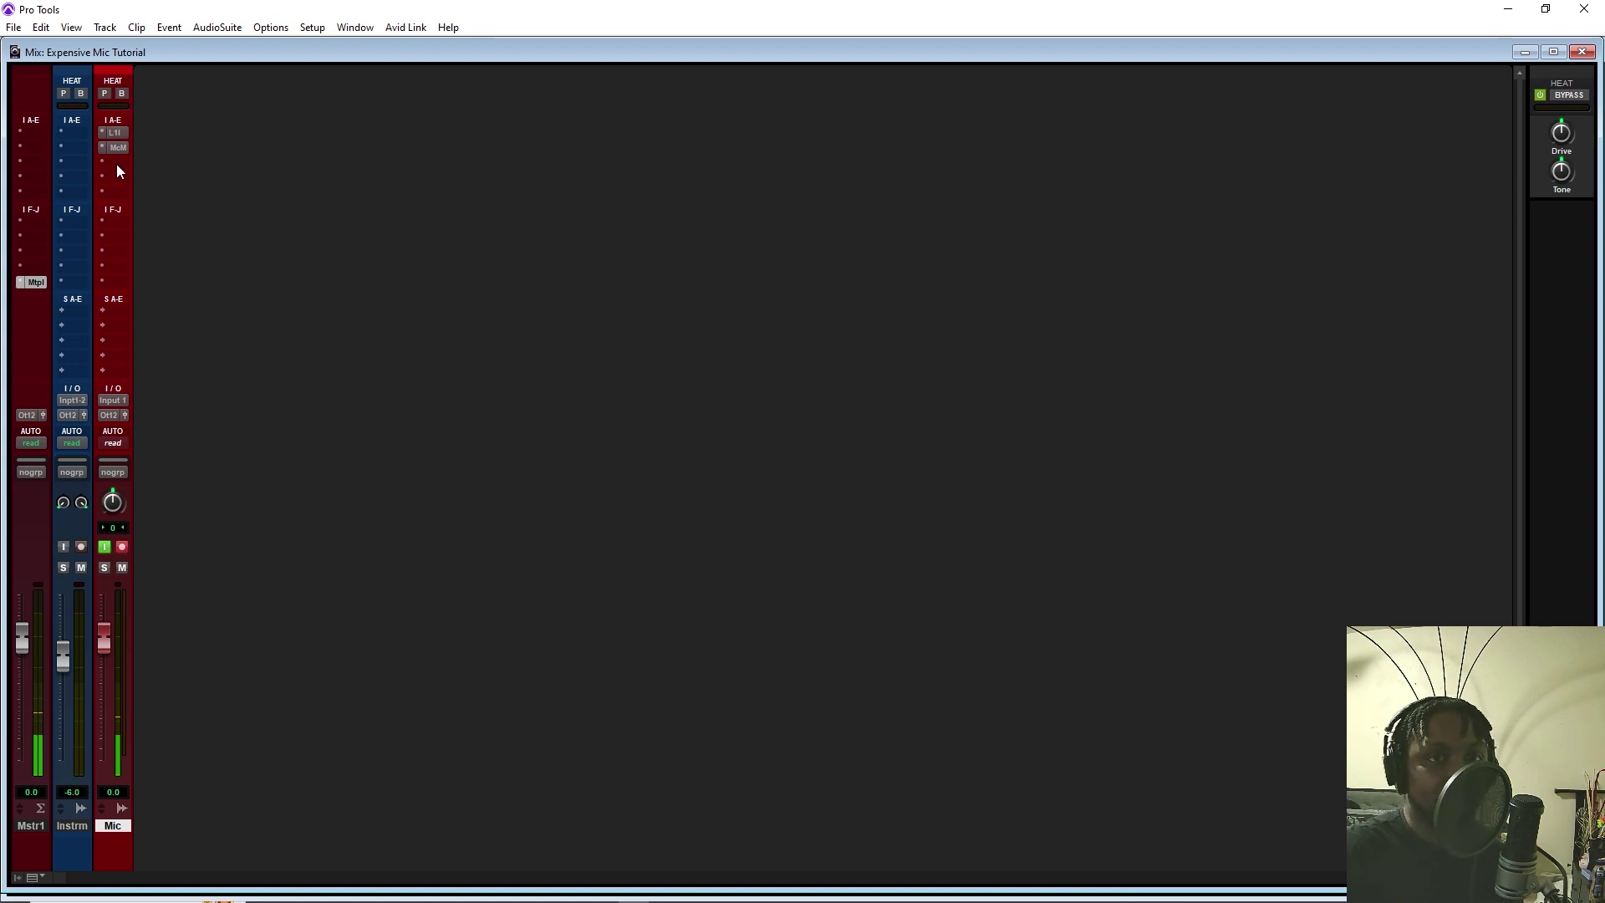
click(117, 165)
Insert the UADx Neve 1073 Preamp and EQ (mono), record-arm the Mic track, and A/B the preamp
mouse_move(368, 809)
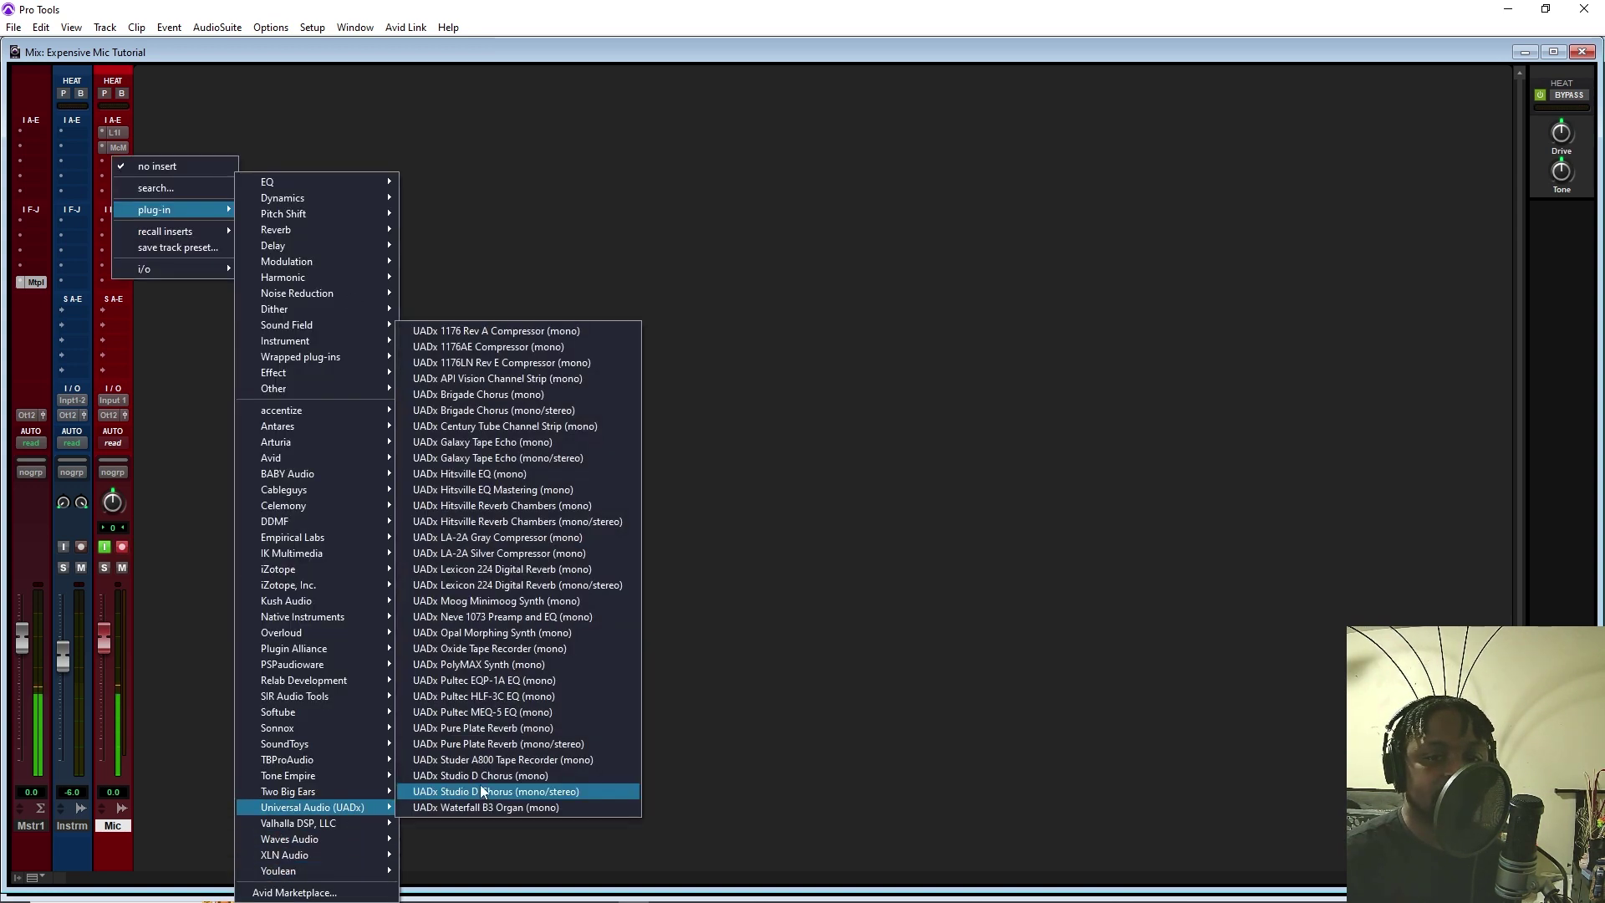
click(499, 618)
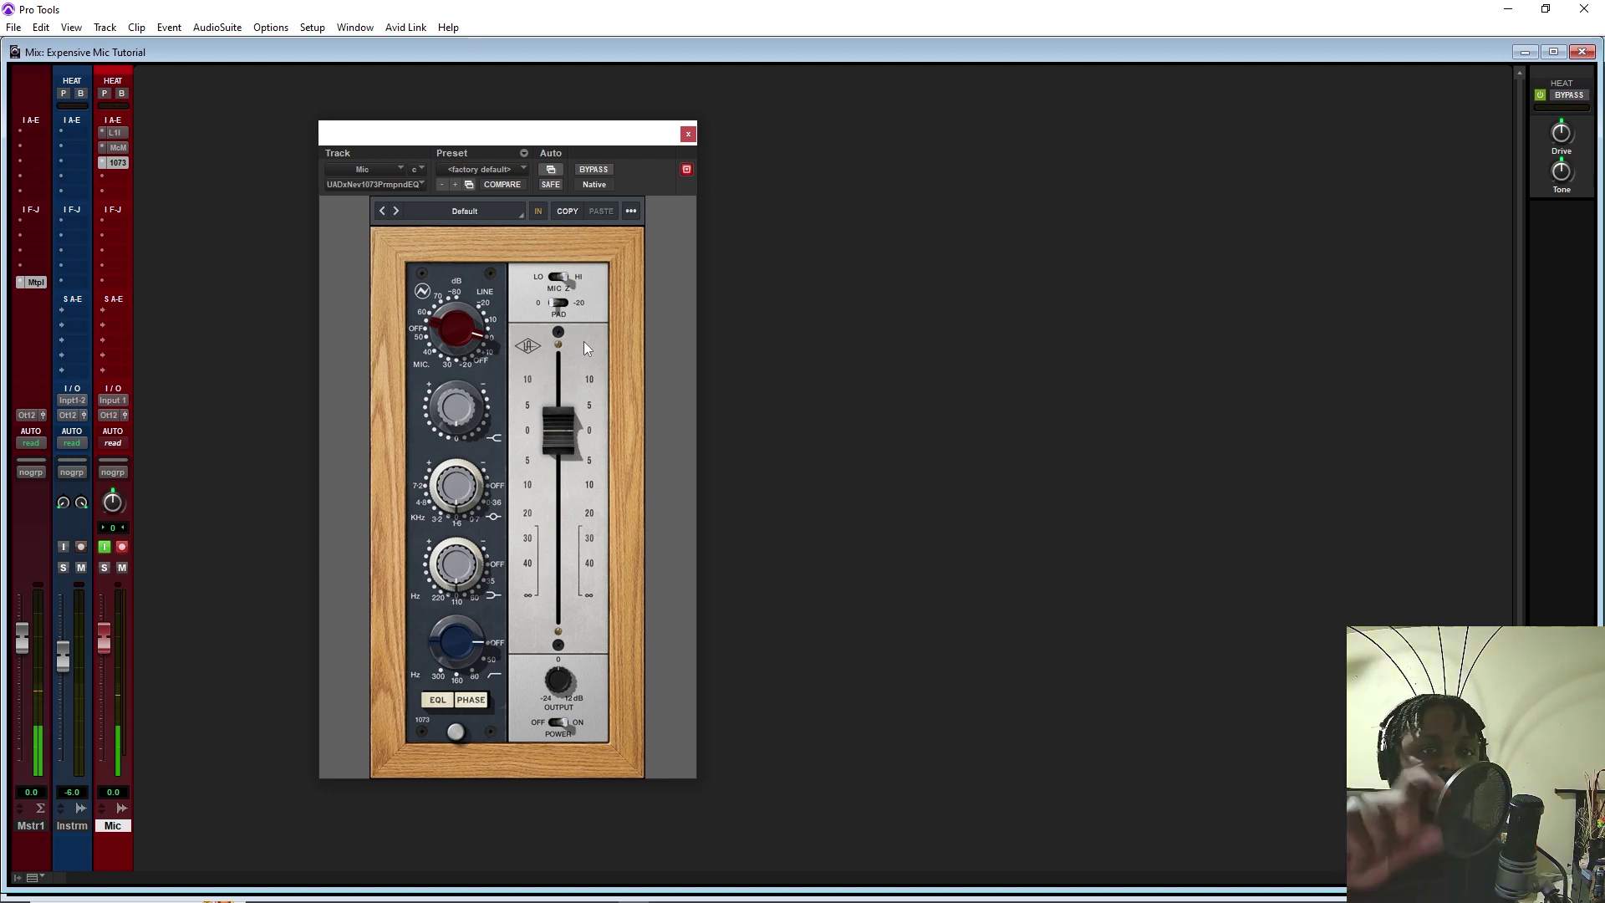
key(shift+r)
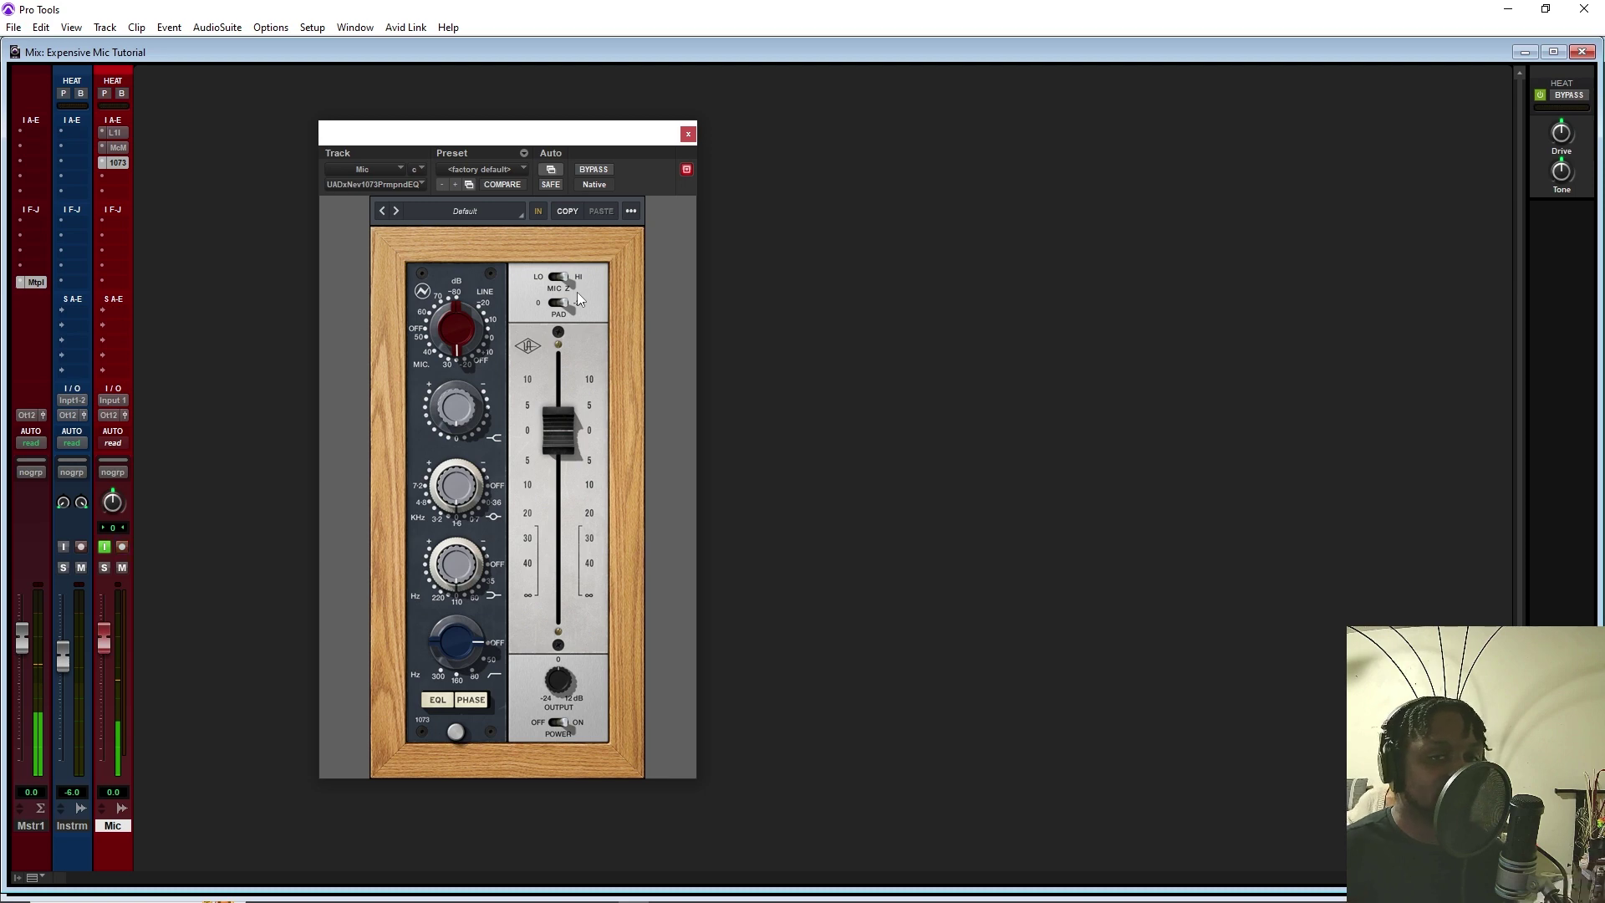
click(590, 169)
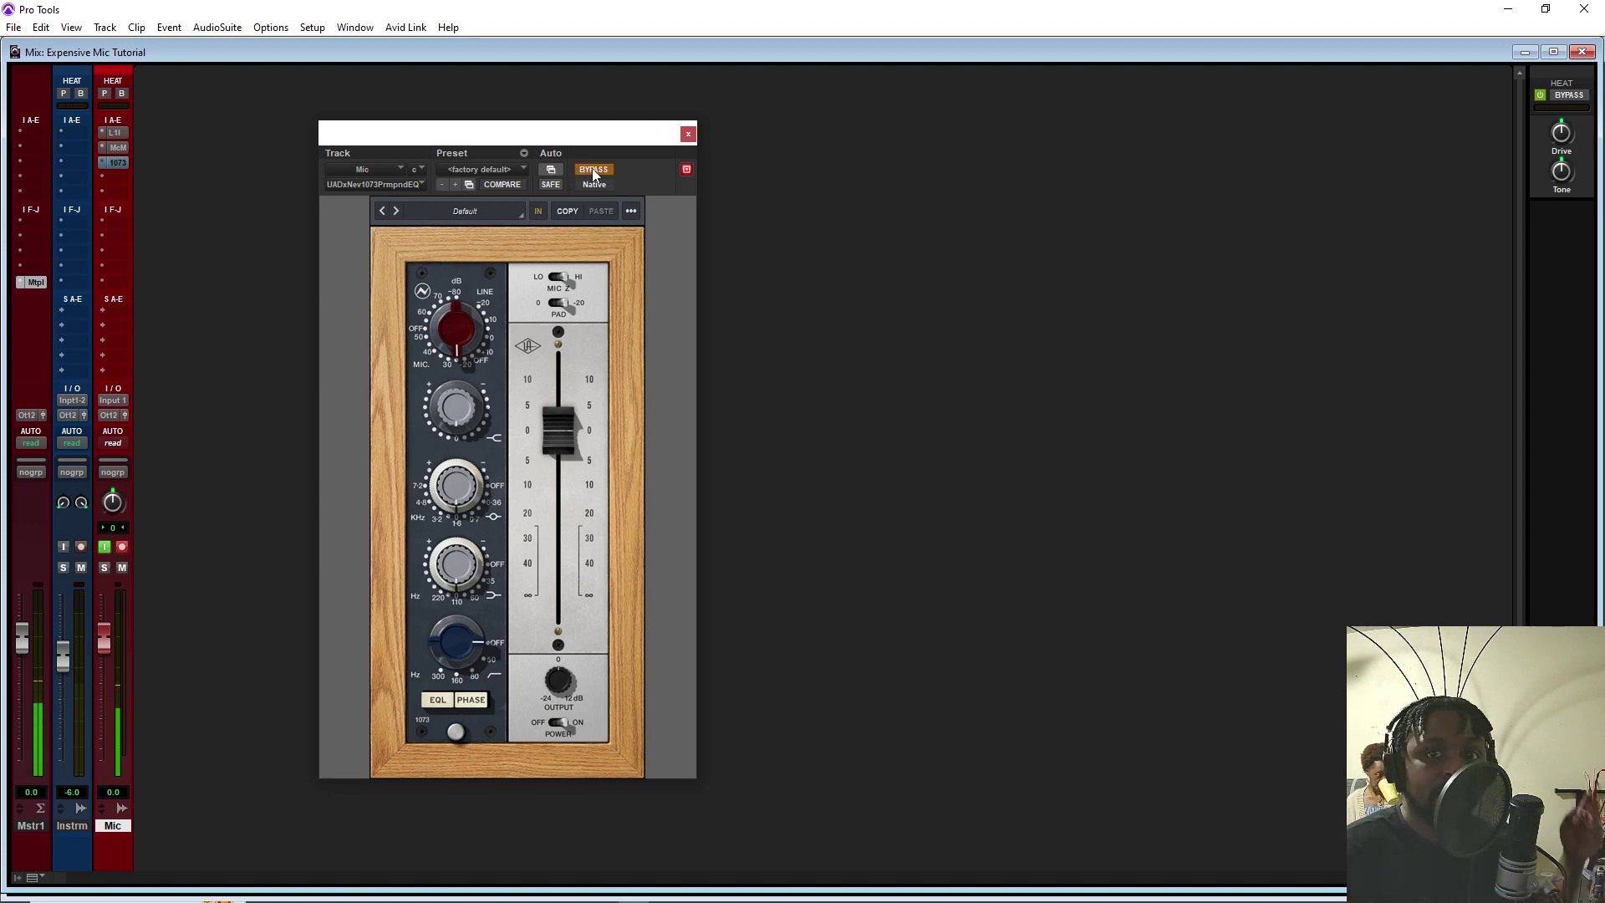
click(592, 168)
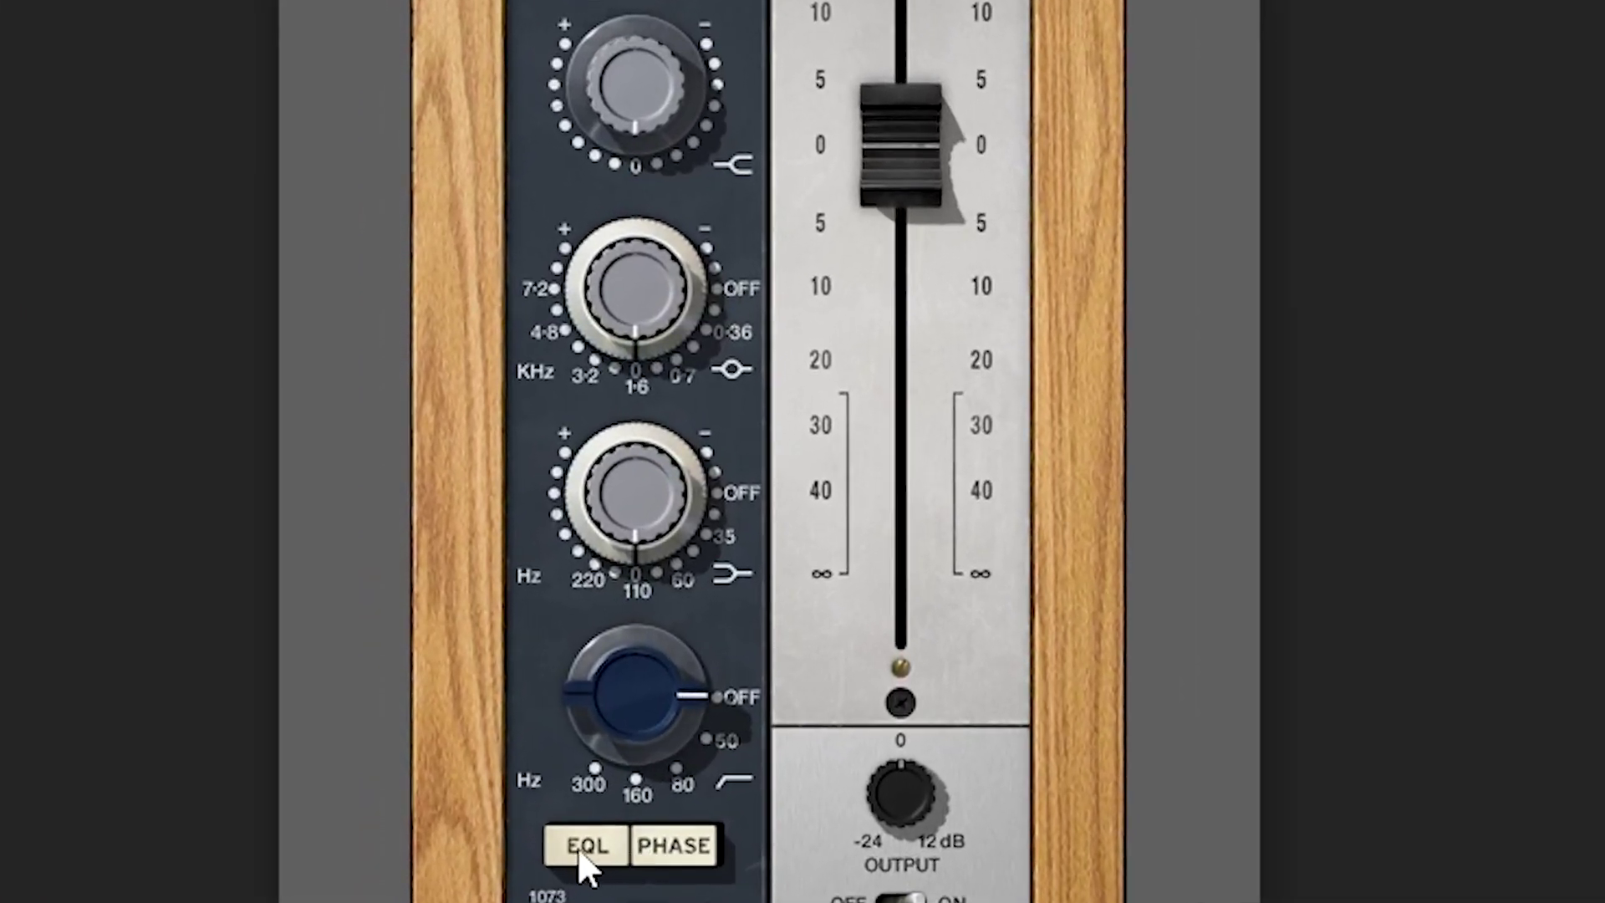
Enable the 1073 EQ with an 80 Hz high-pass, adjust the low shelf, and nudge the high shelf
click(582, 846)
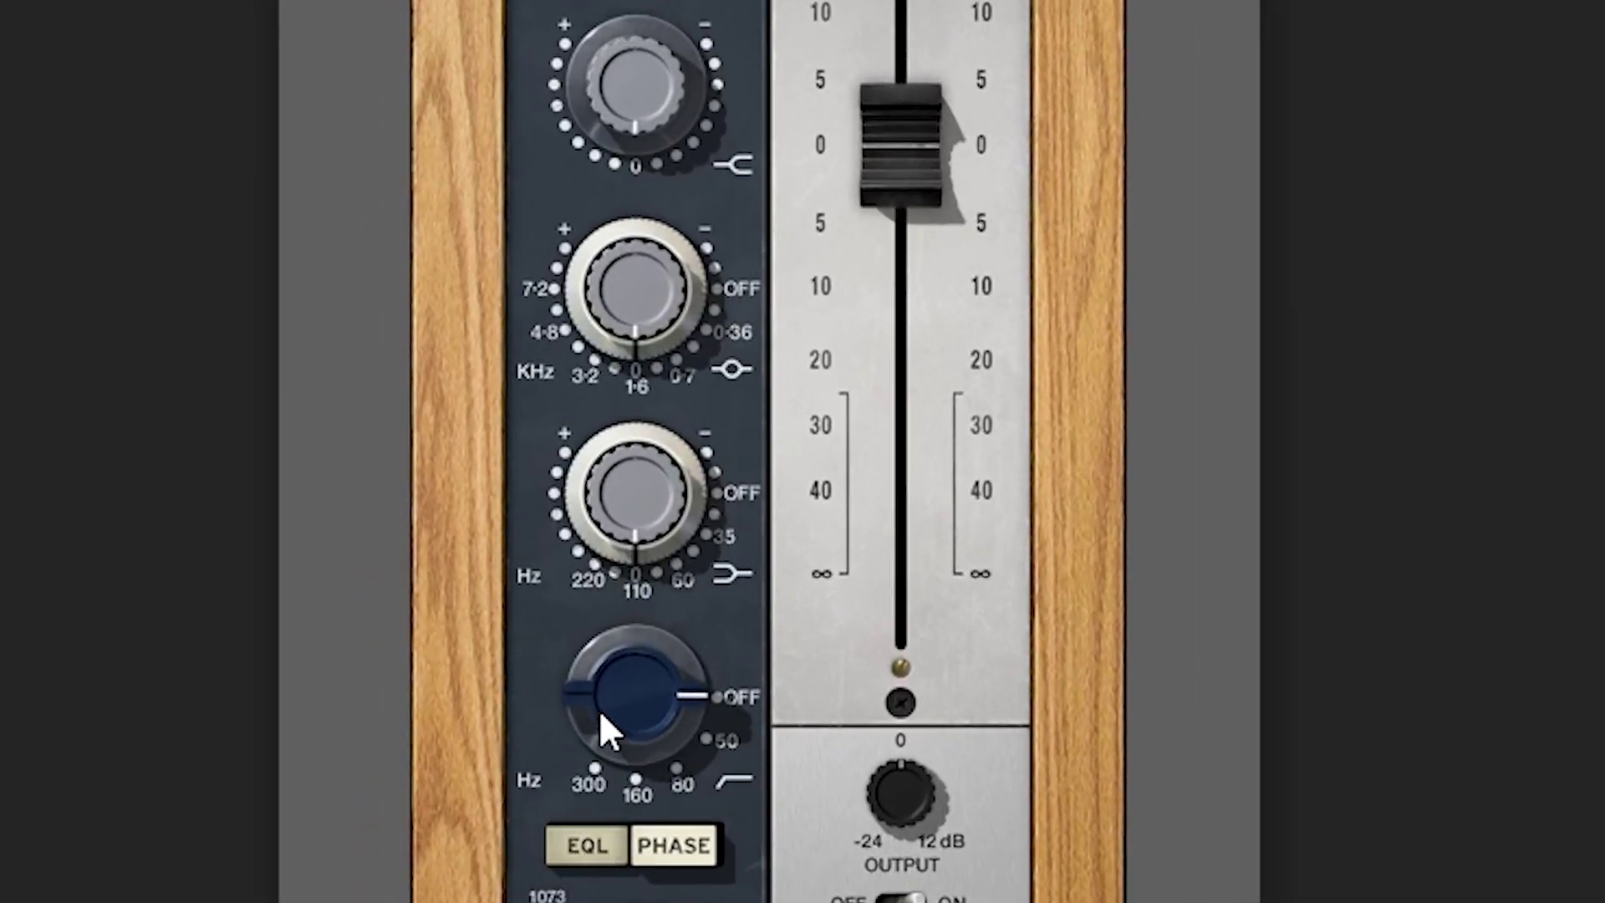
drag(636, 736, 688, 585)
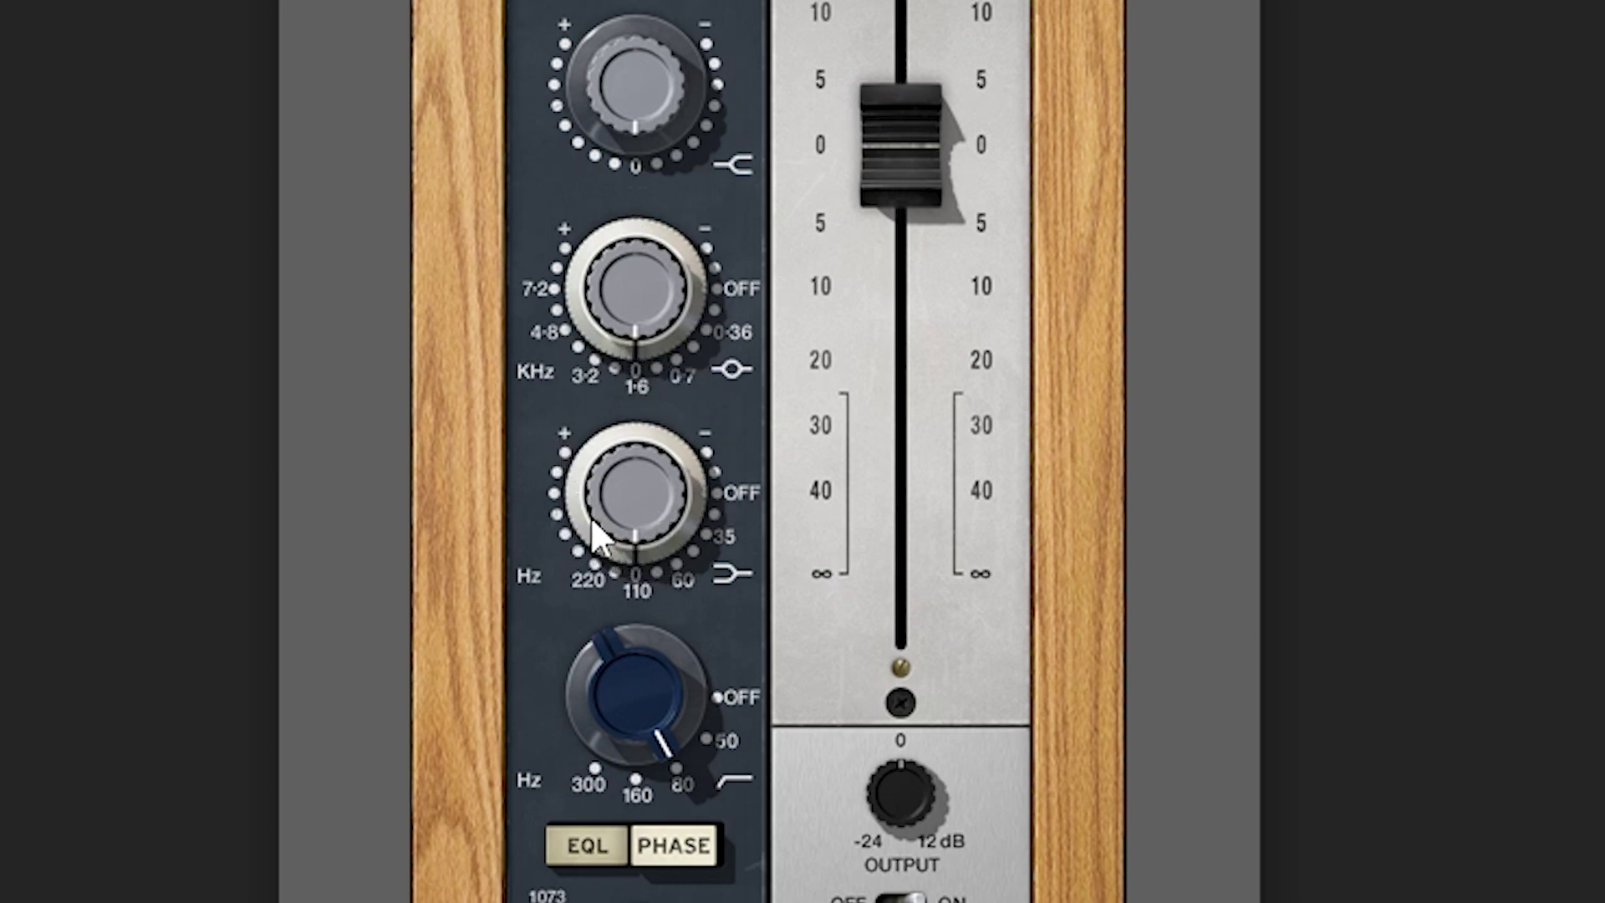
scroll(570, 455, down, 1)
scroll(601, 500, down, 1)
scroll(595, 509, down, 1)
scroll(590, 511, down, 1)
drag(605, 101, 577, 44)
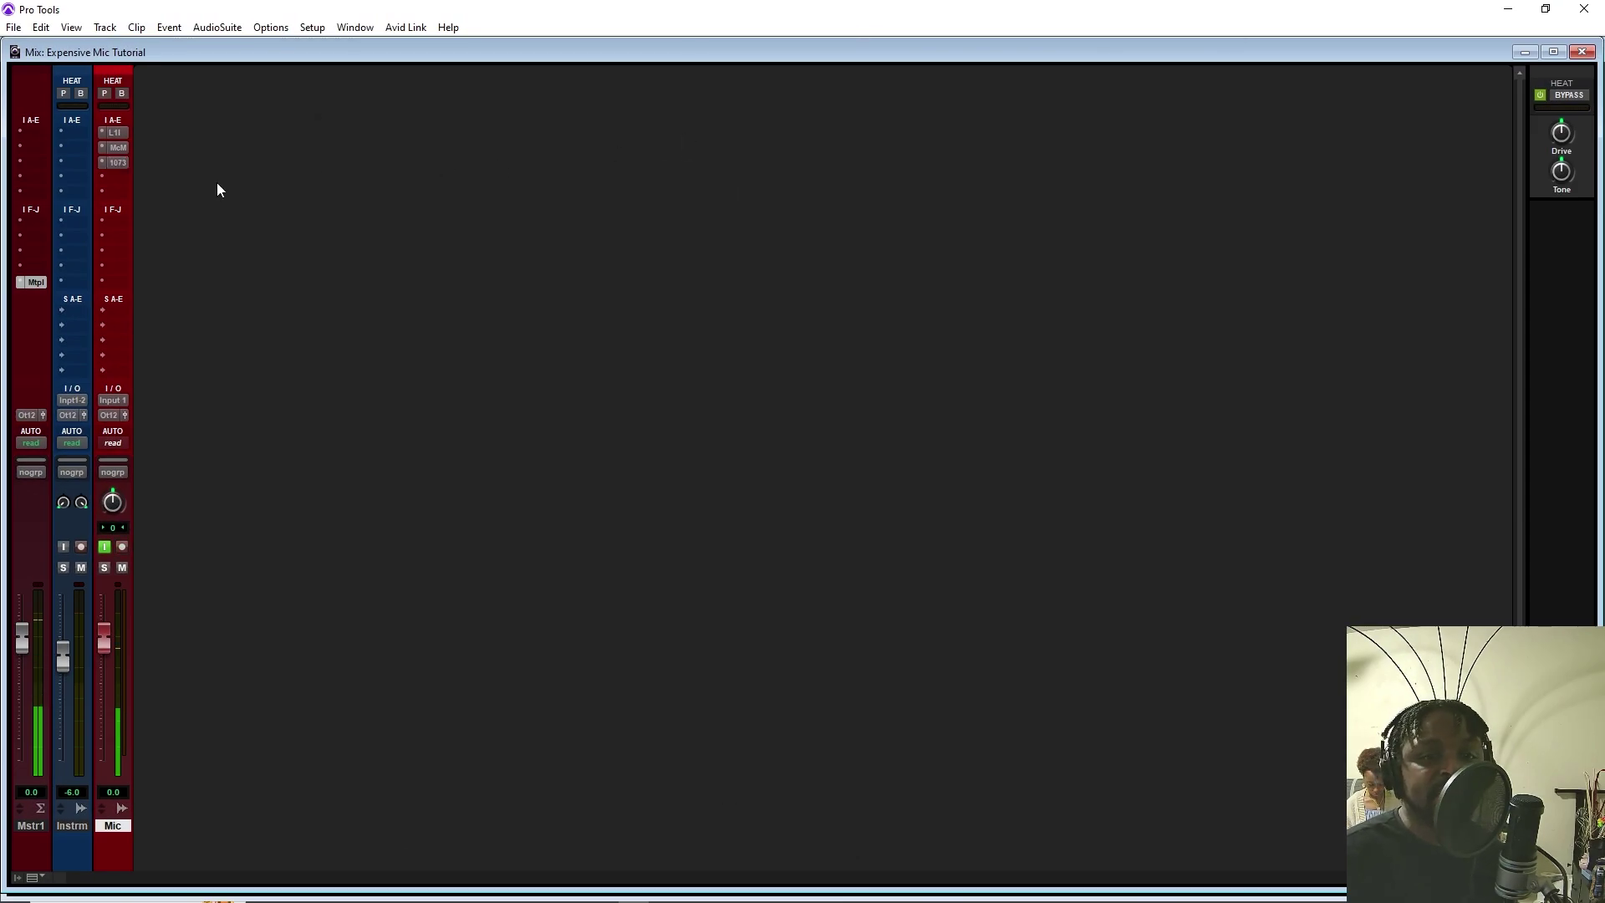
click(123, 177)
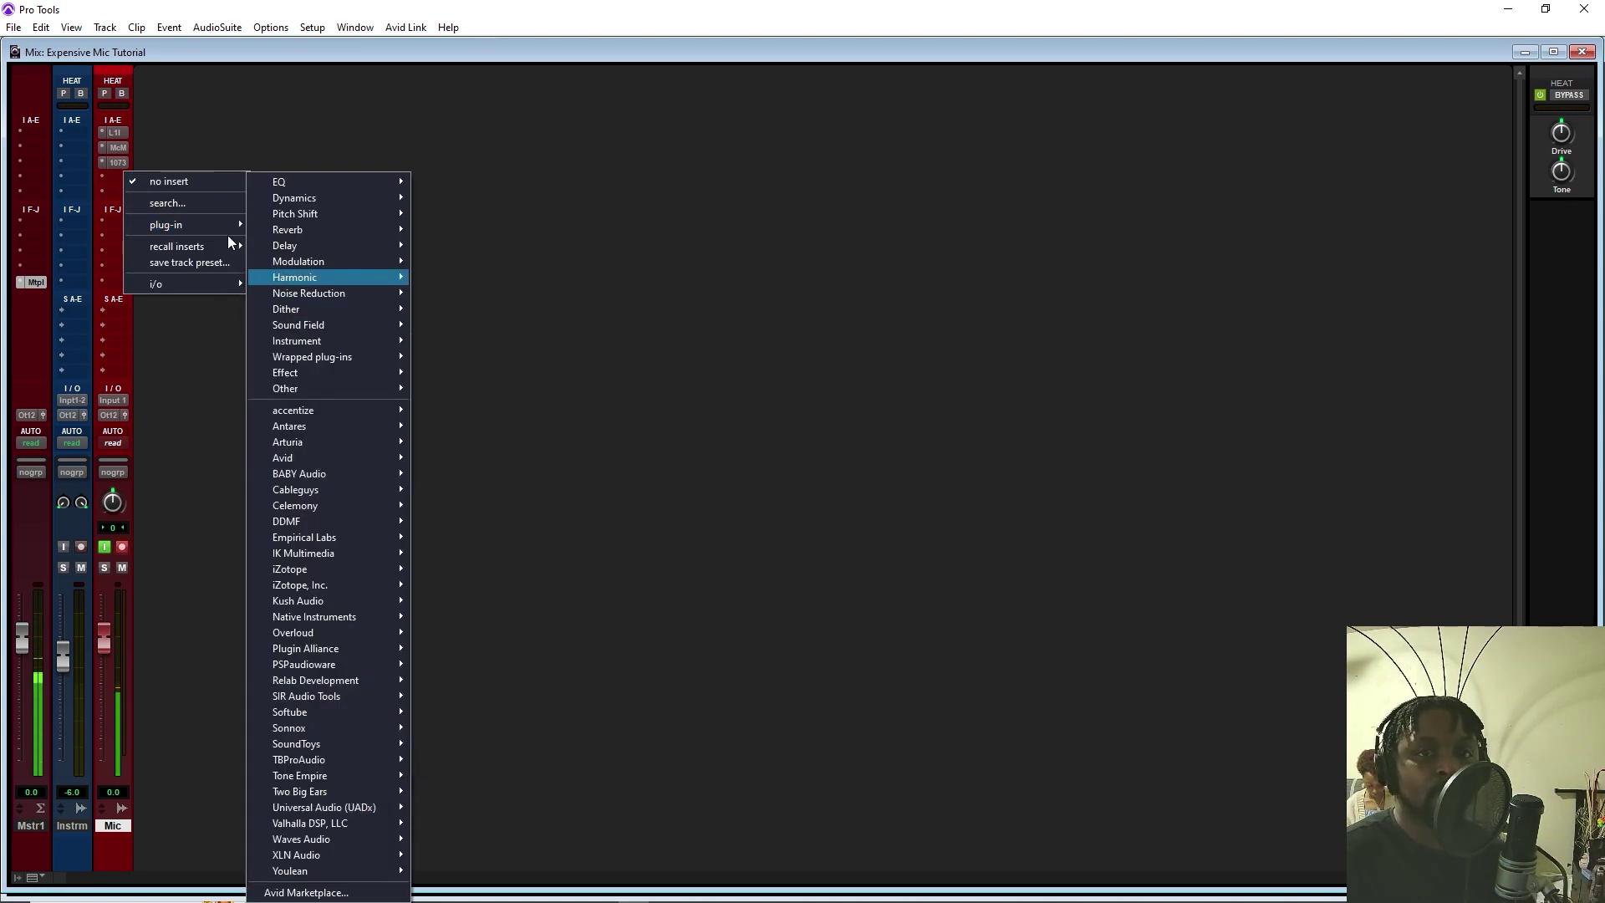
mouse_move(229, 227)
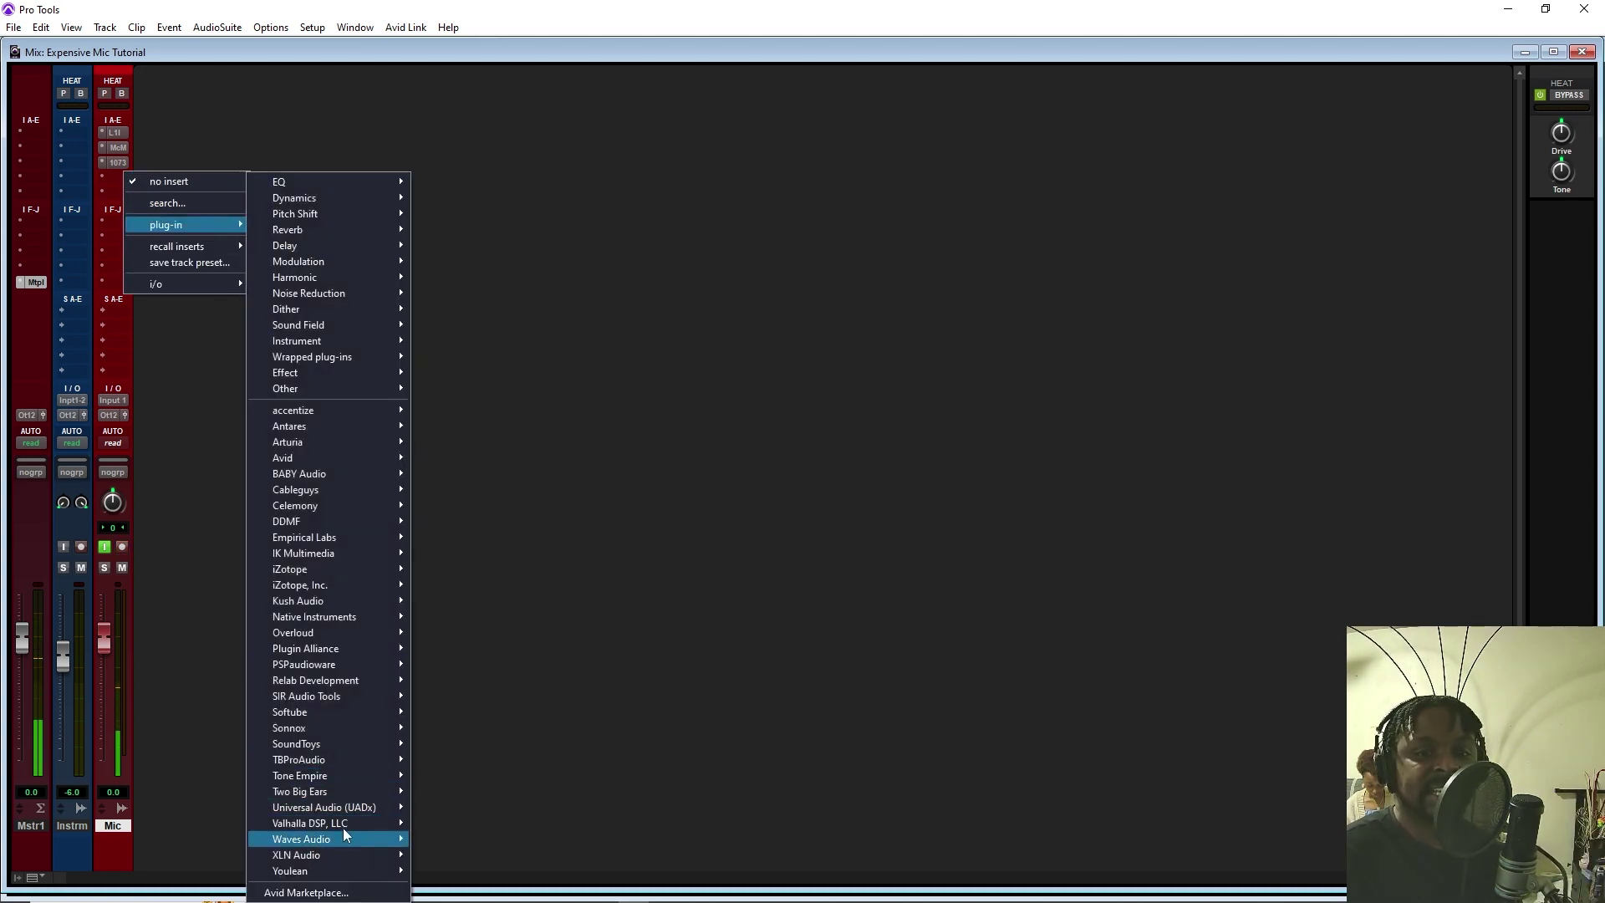
mouse_move(343, 816)
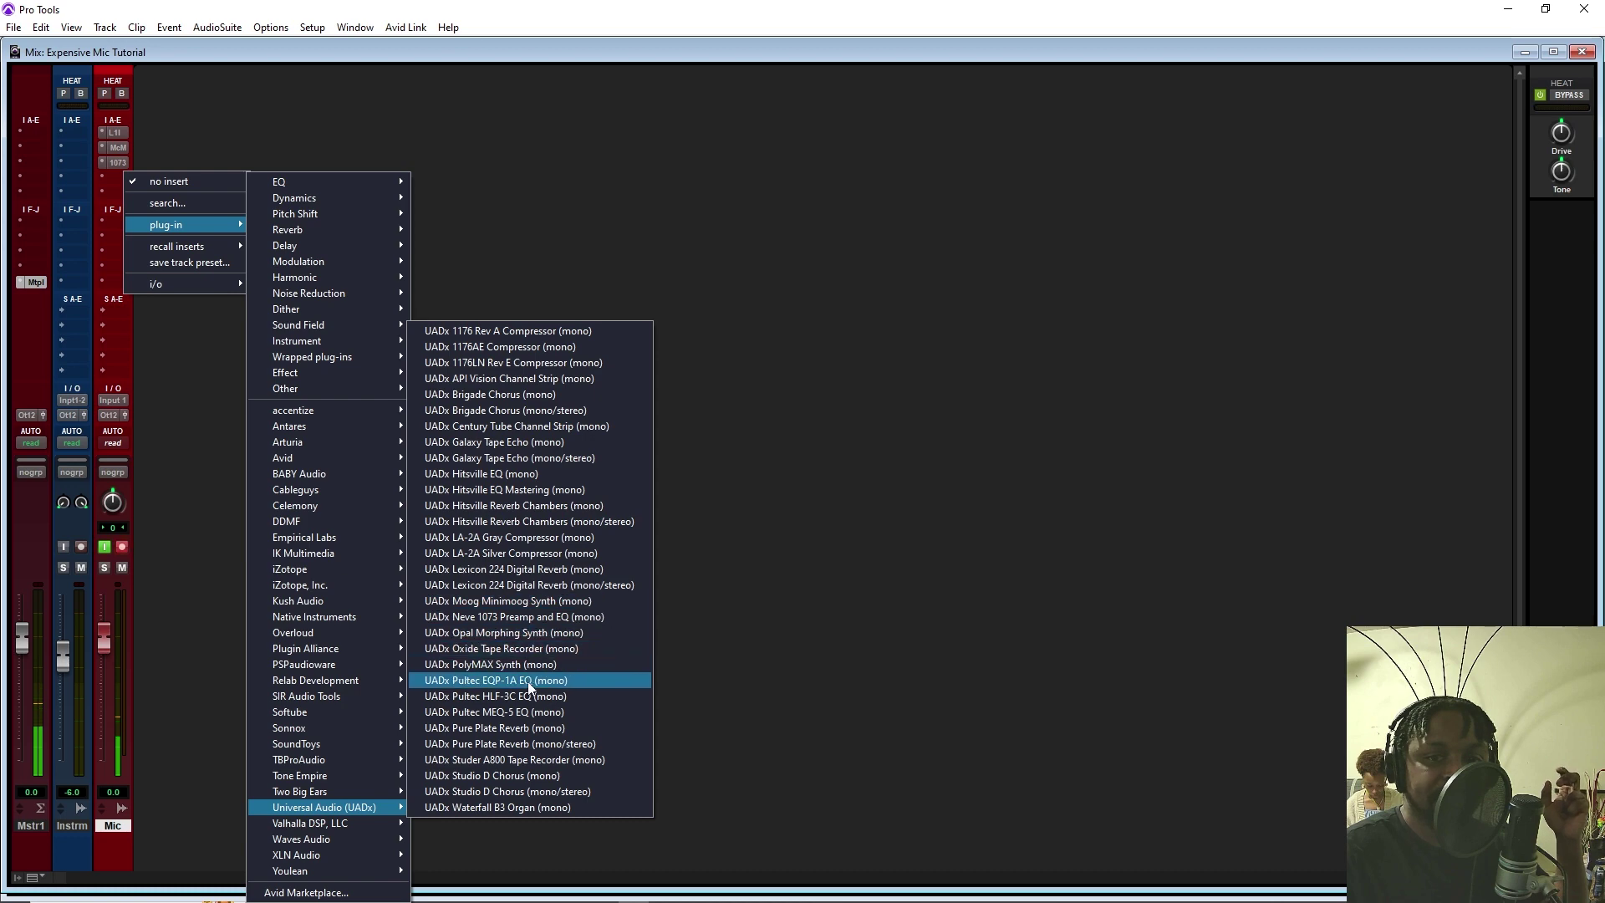
click(515, 555)
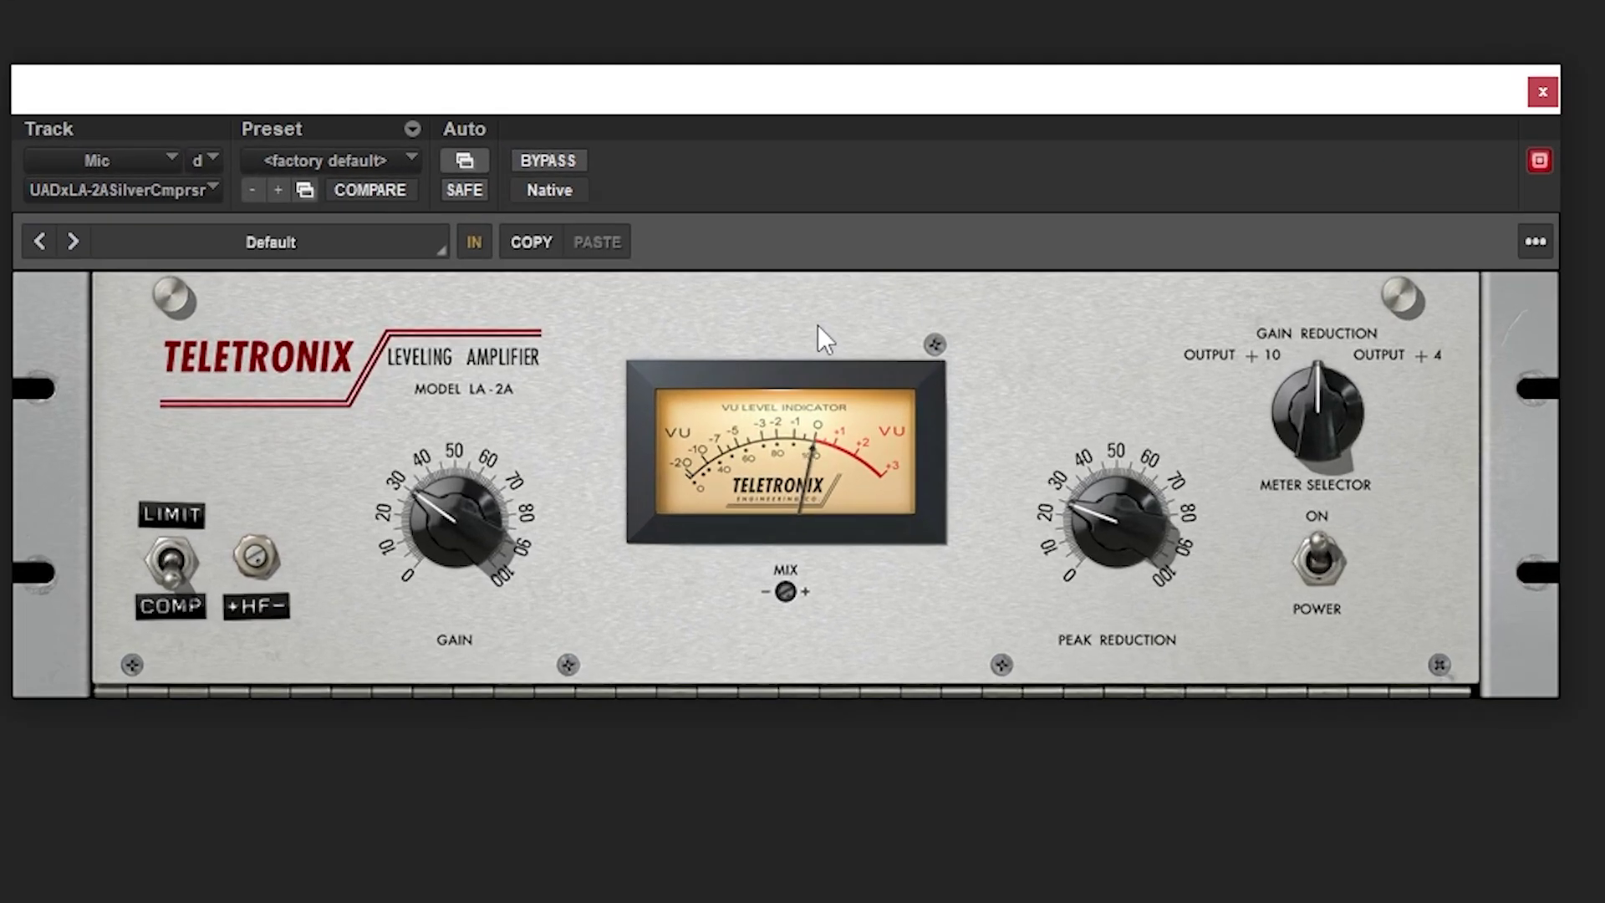
drag(487, 533, 444, 533)
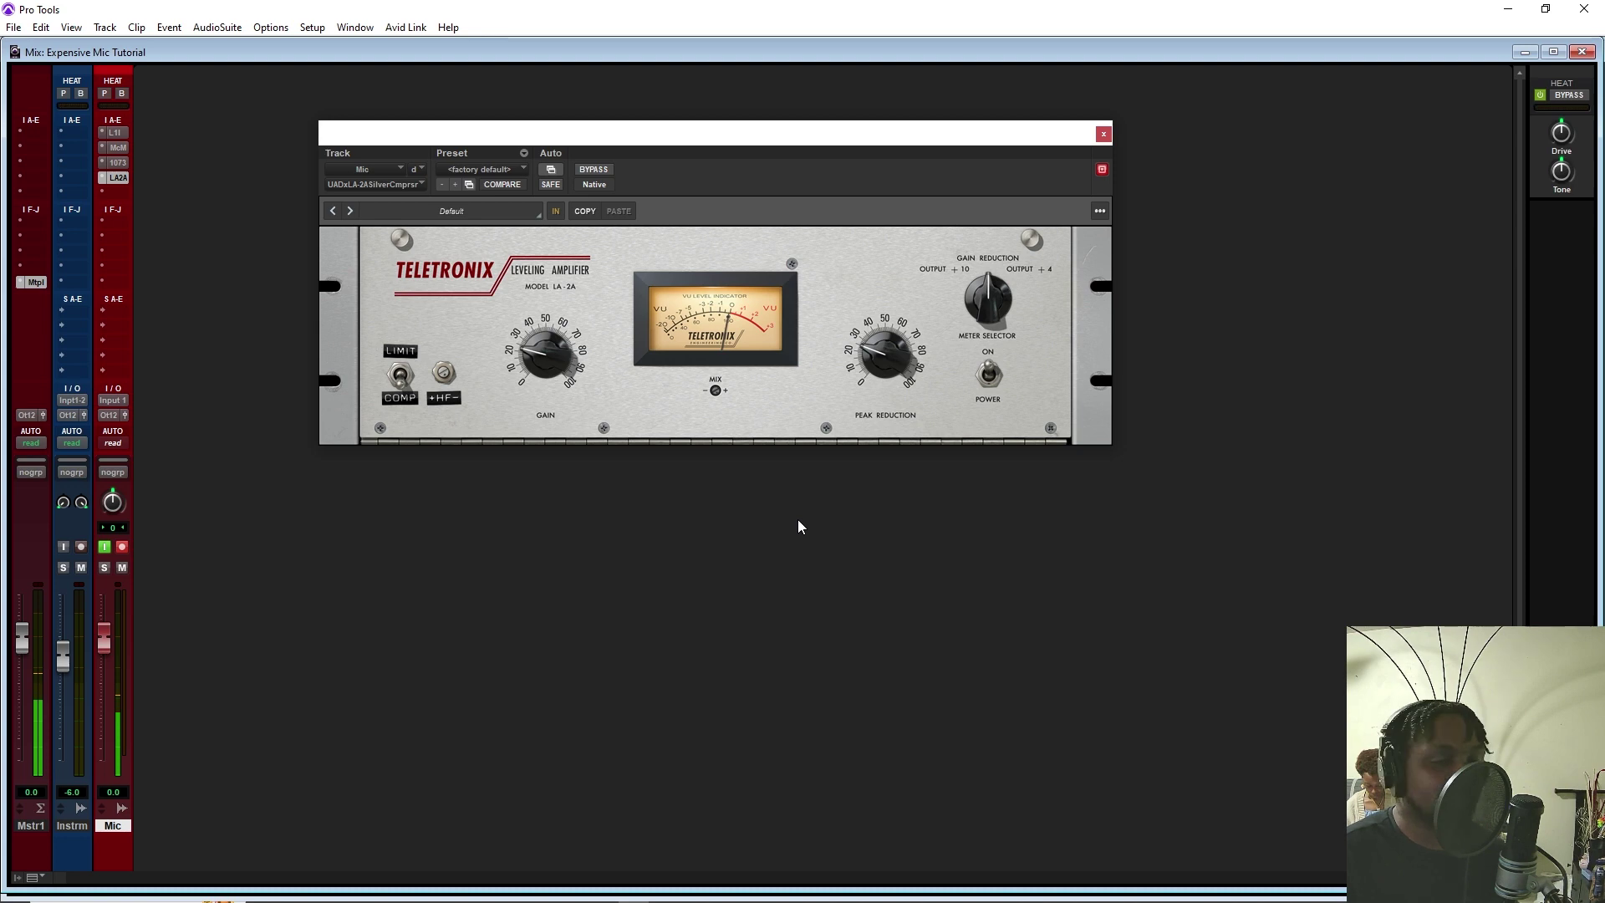
key(shift+r)
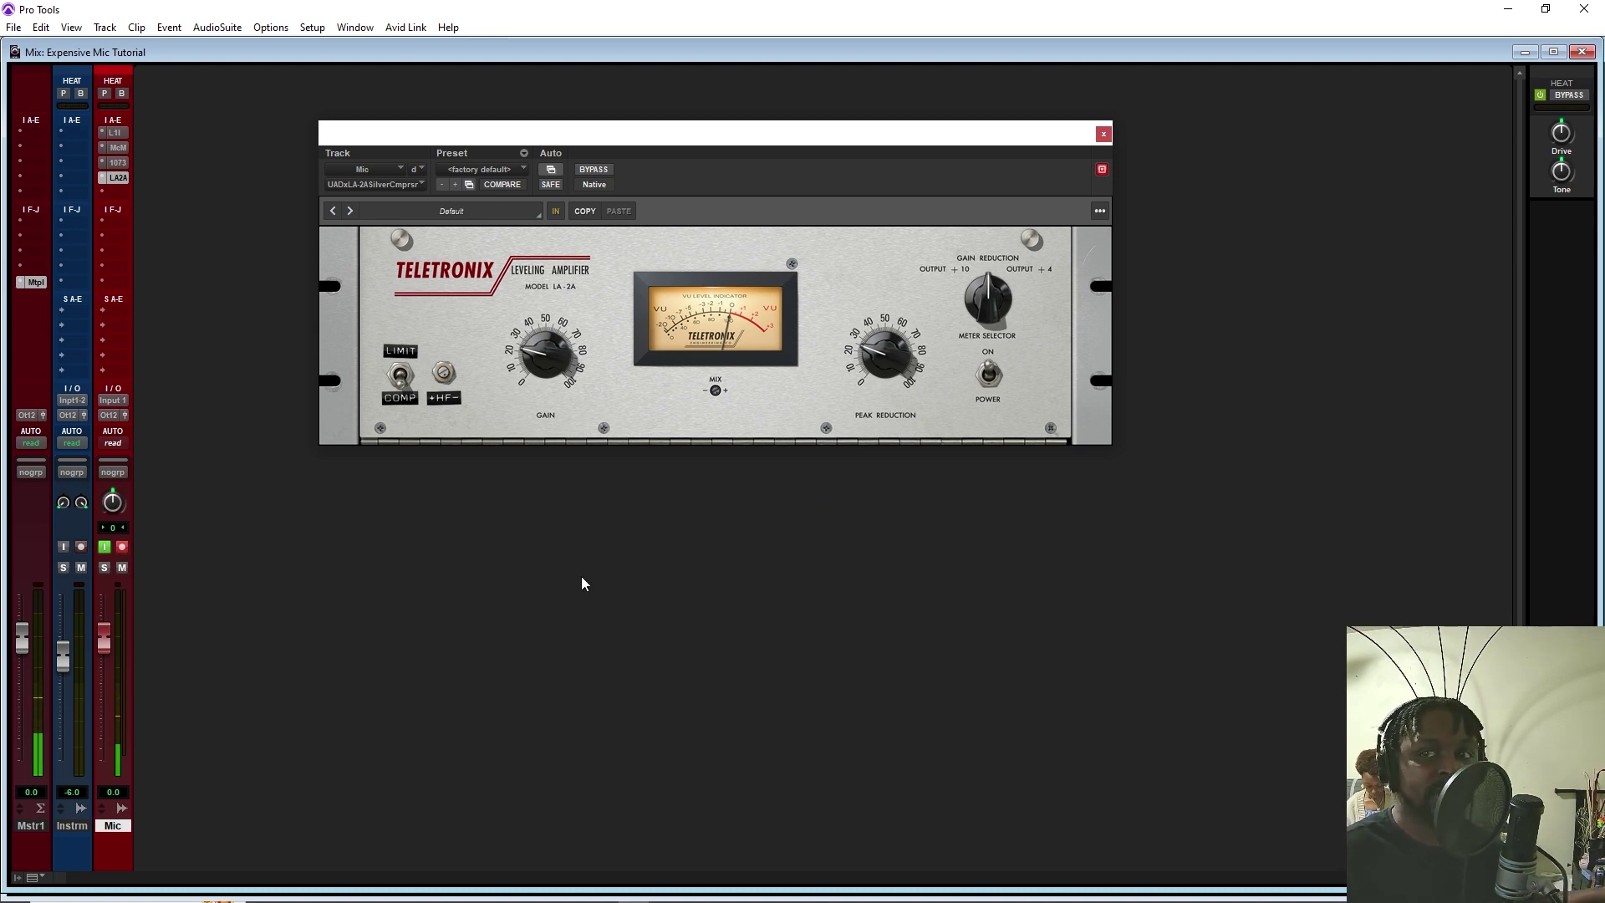
drag(118, 177, 123, 147)
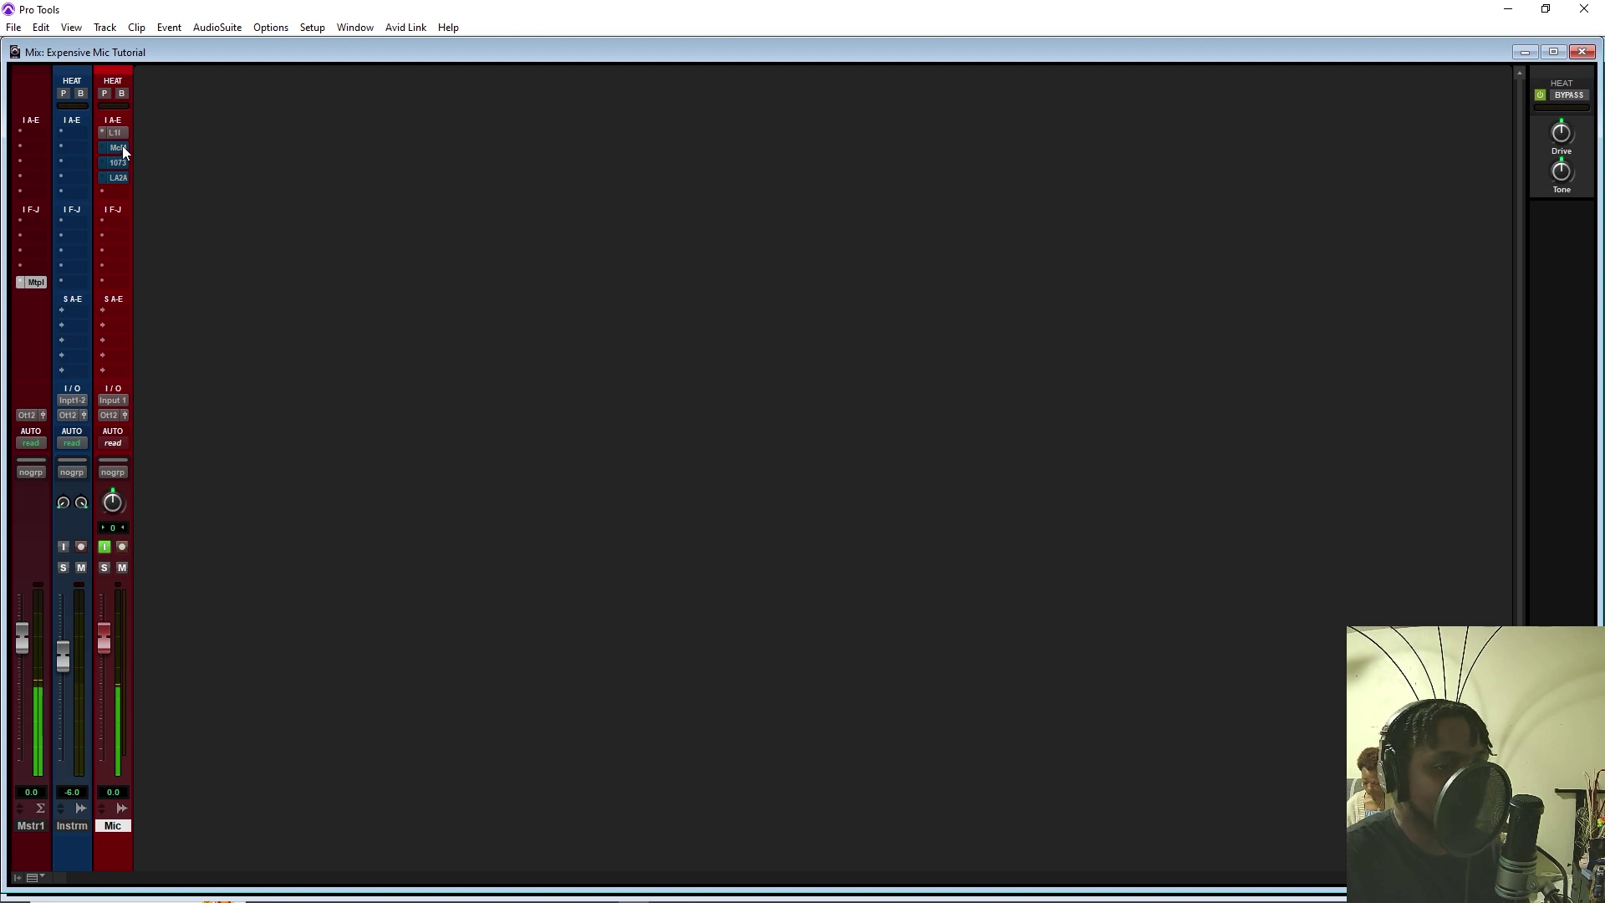
click(107, 157)
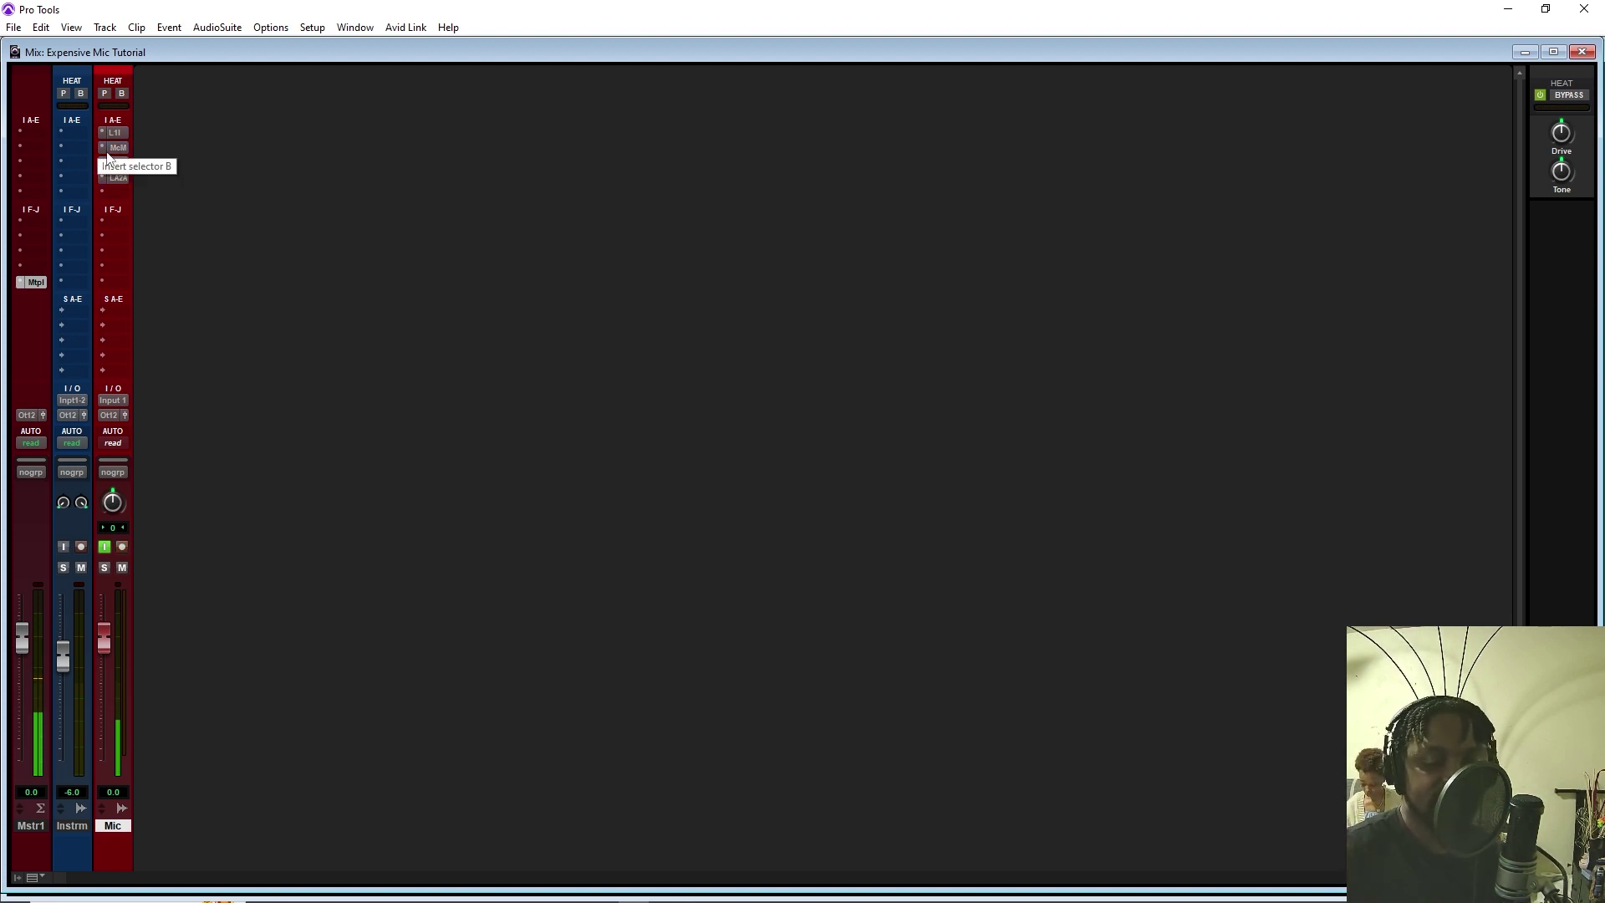
key(ctrl+equal)
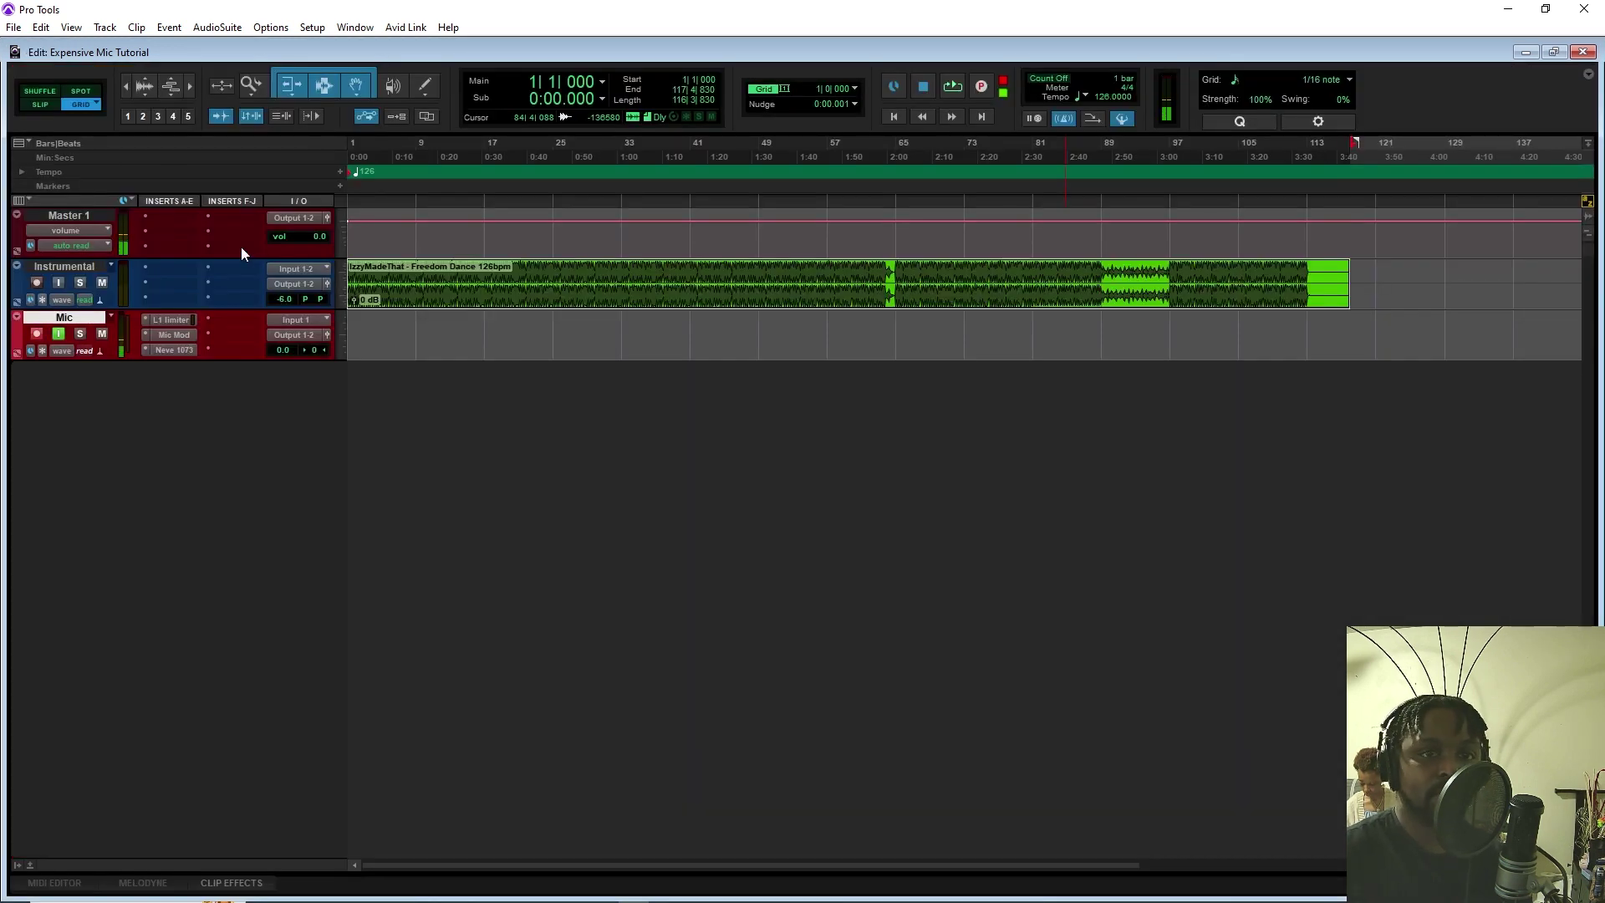
Create the mono LD VX vocal track and set up a stereo aux input named Reverb
key(ctrl+shift+n)
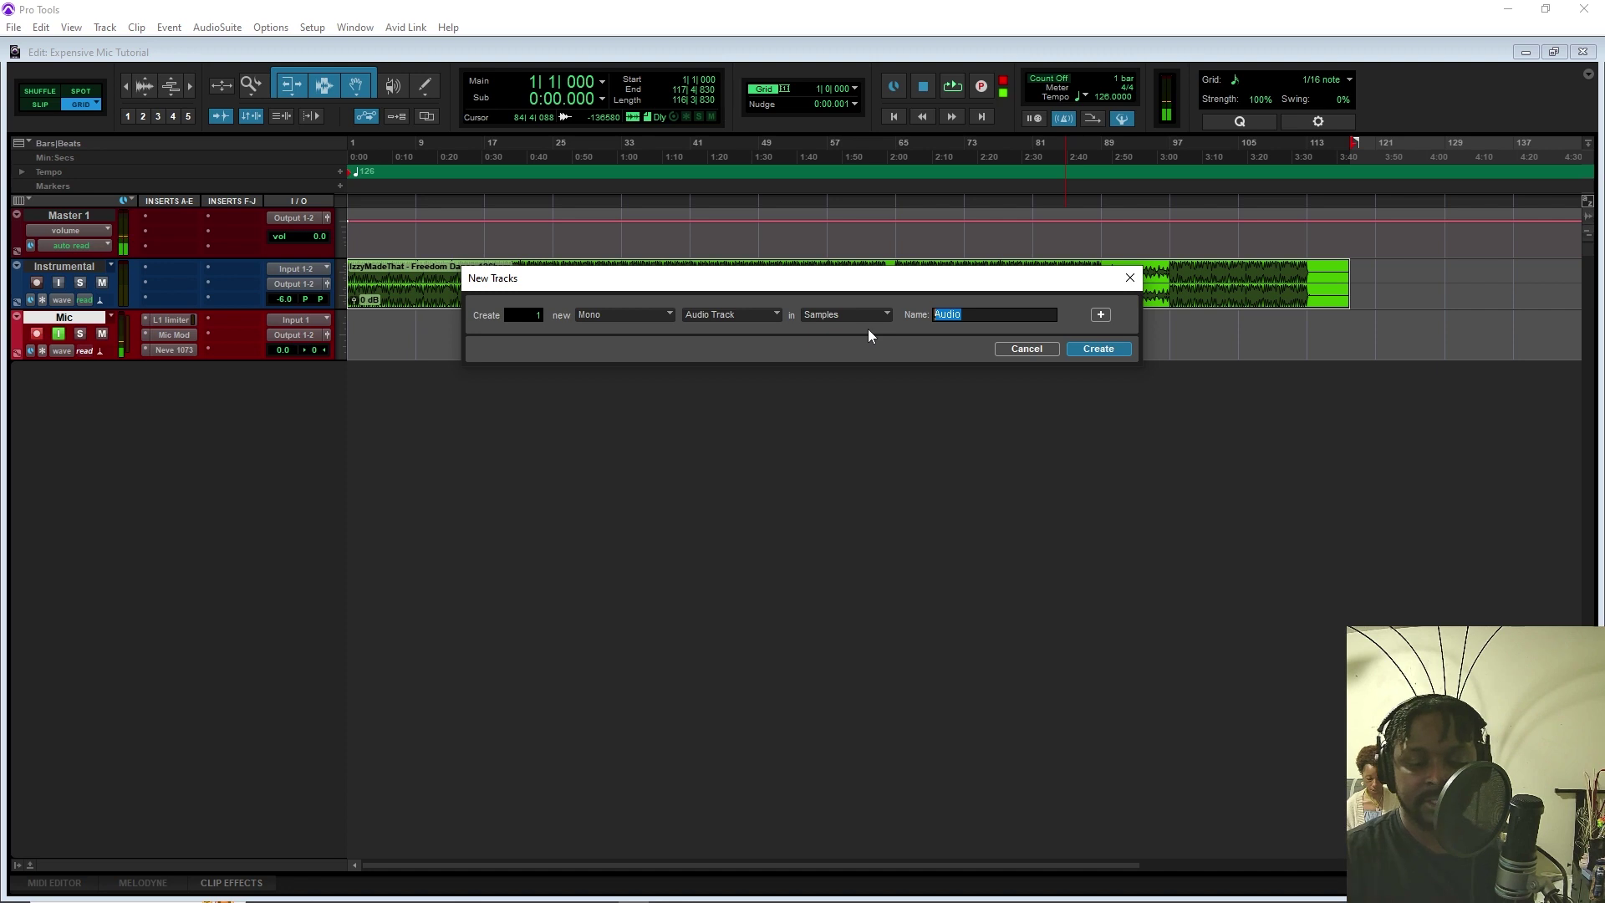
text(LD VX)
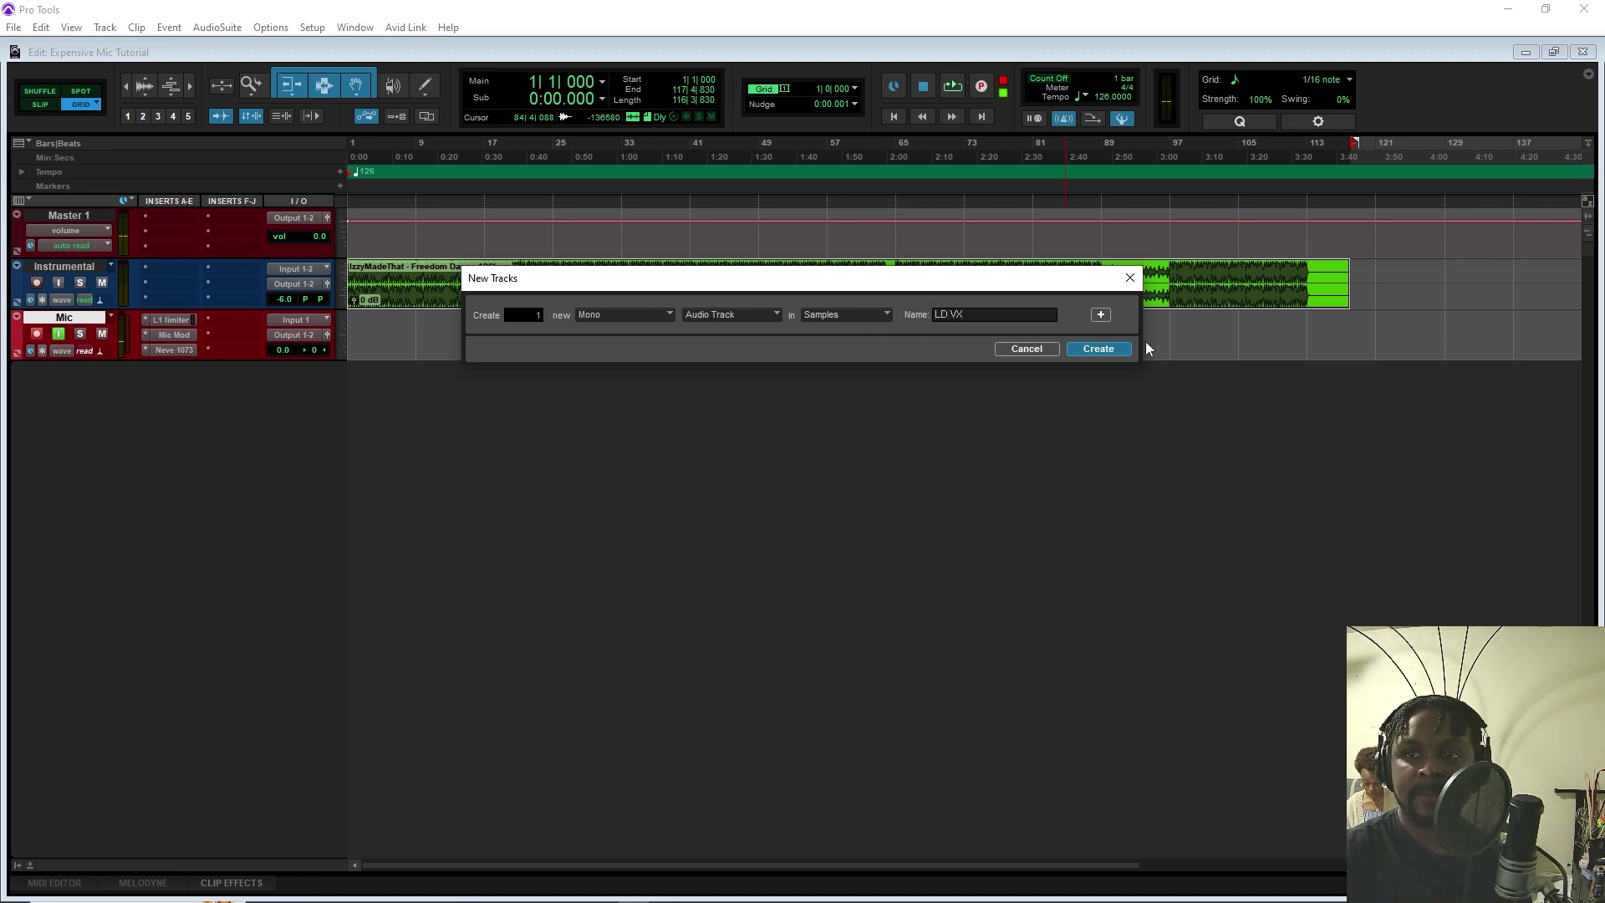
click(1120, 347)
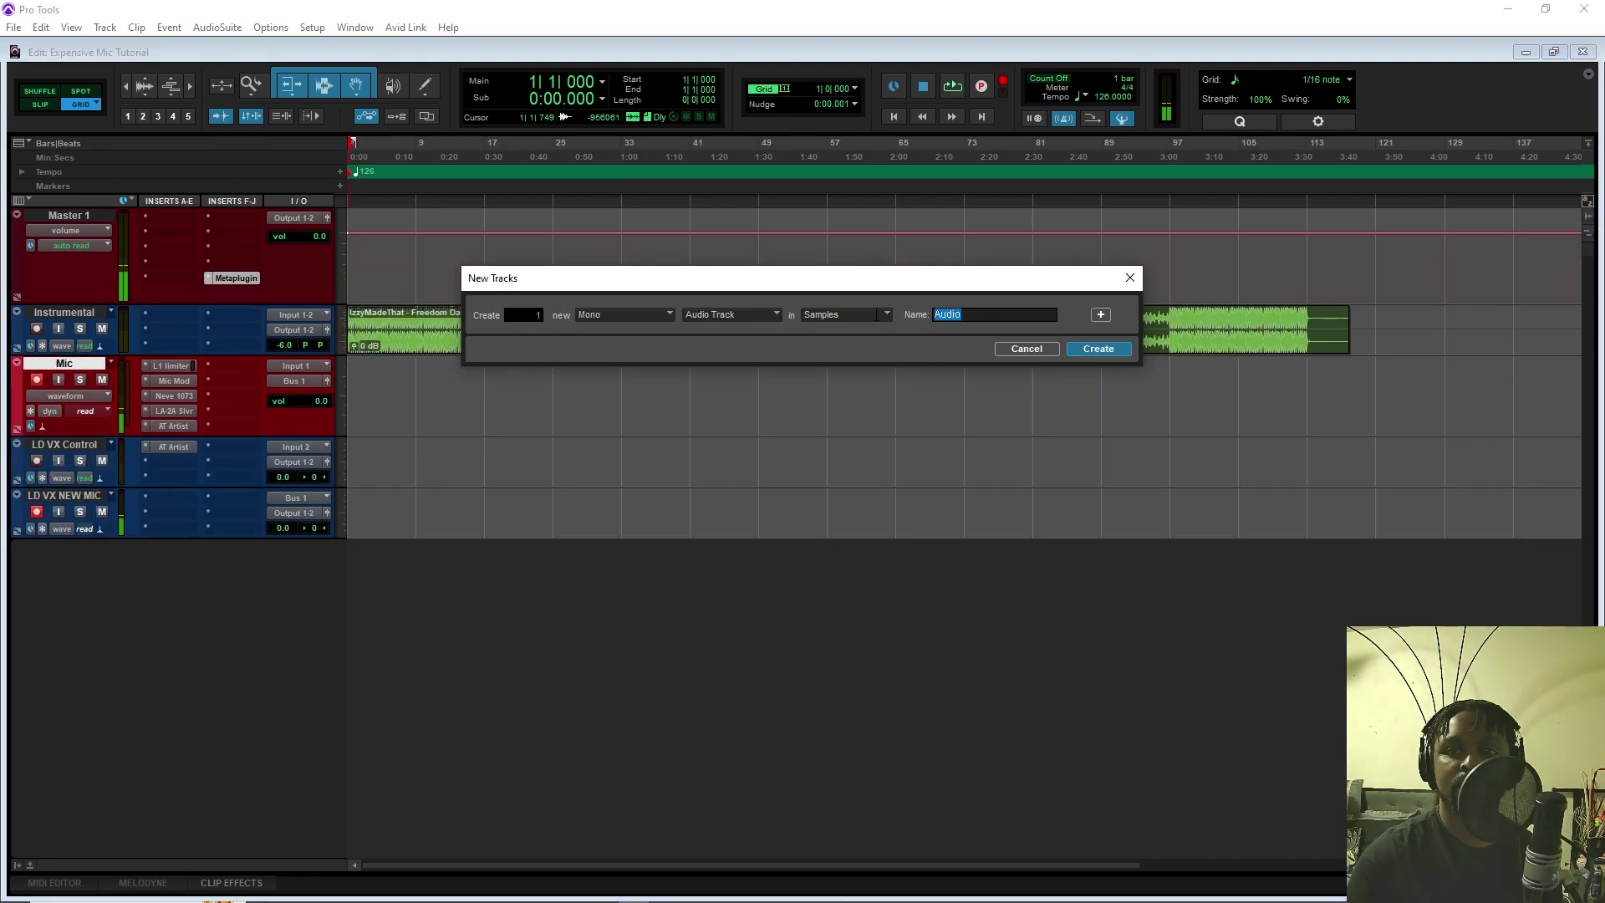
click(648, 313)
click(690, 333)
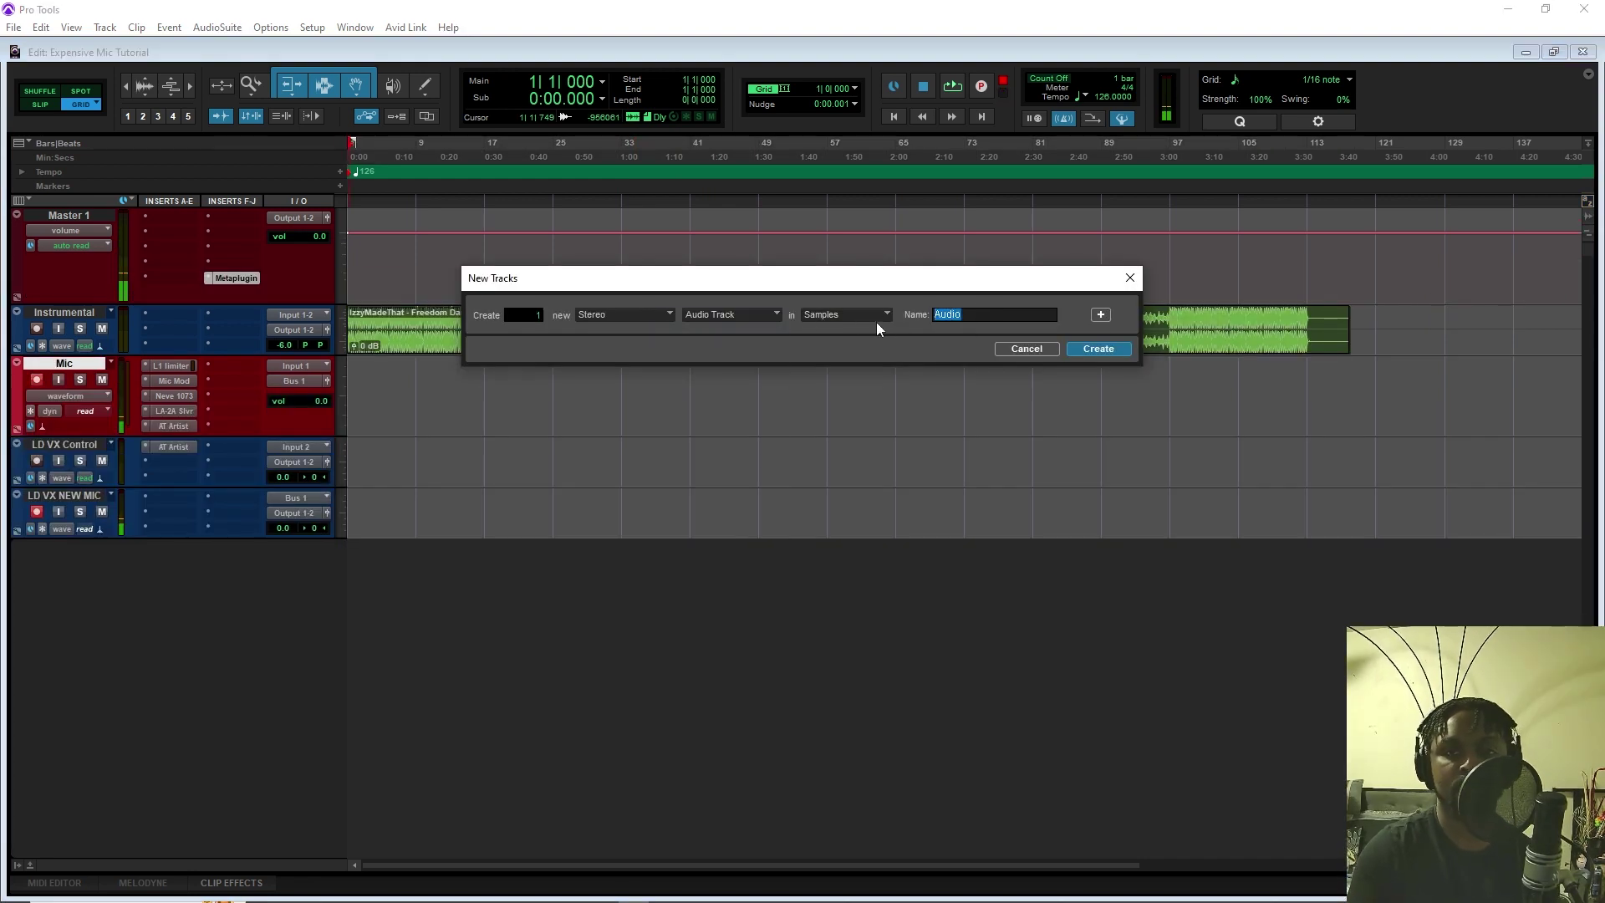
click(704, 314)
click(736, 364)
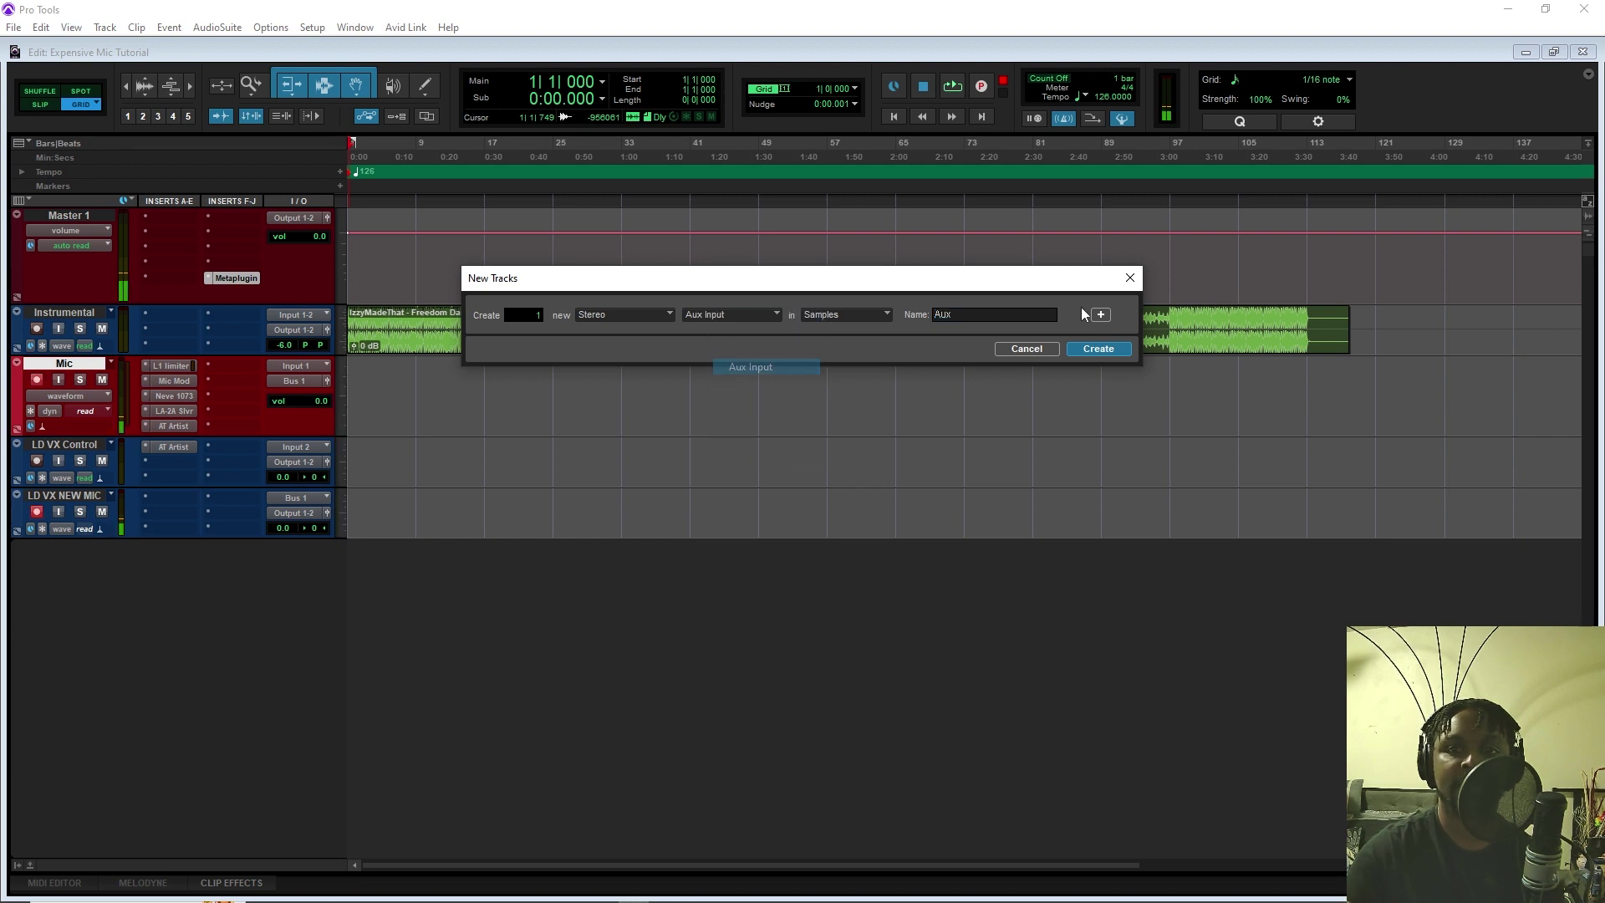
text(Reverb)
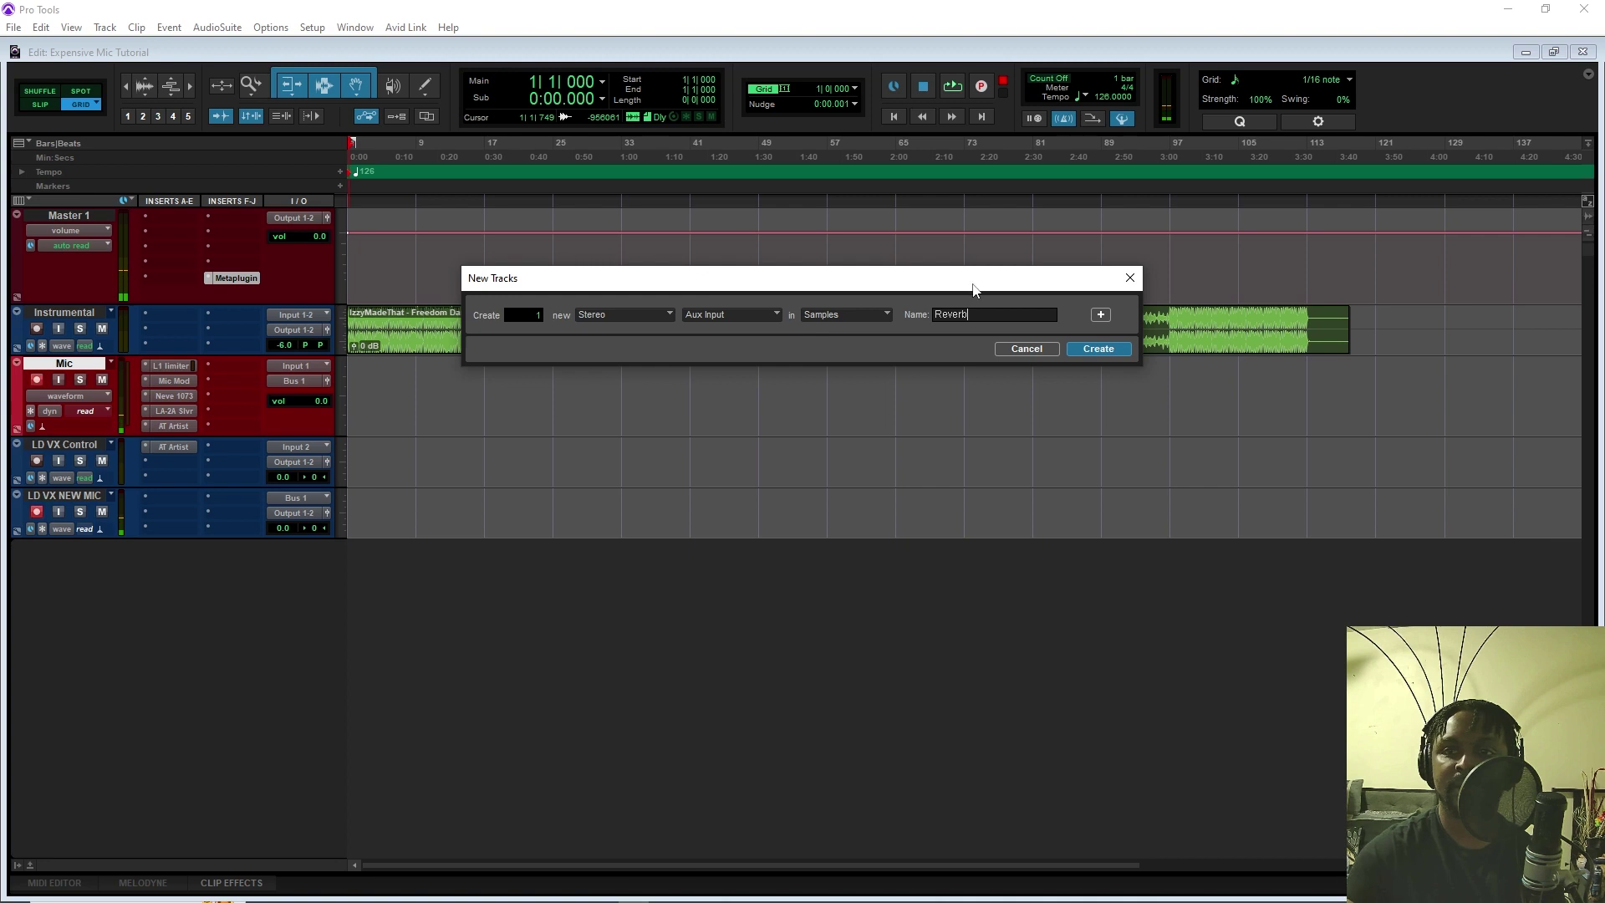
Add a second stereo aux input named Delay and create both aux tracks
click(1100, 313)
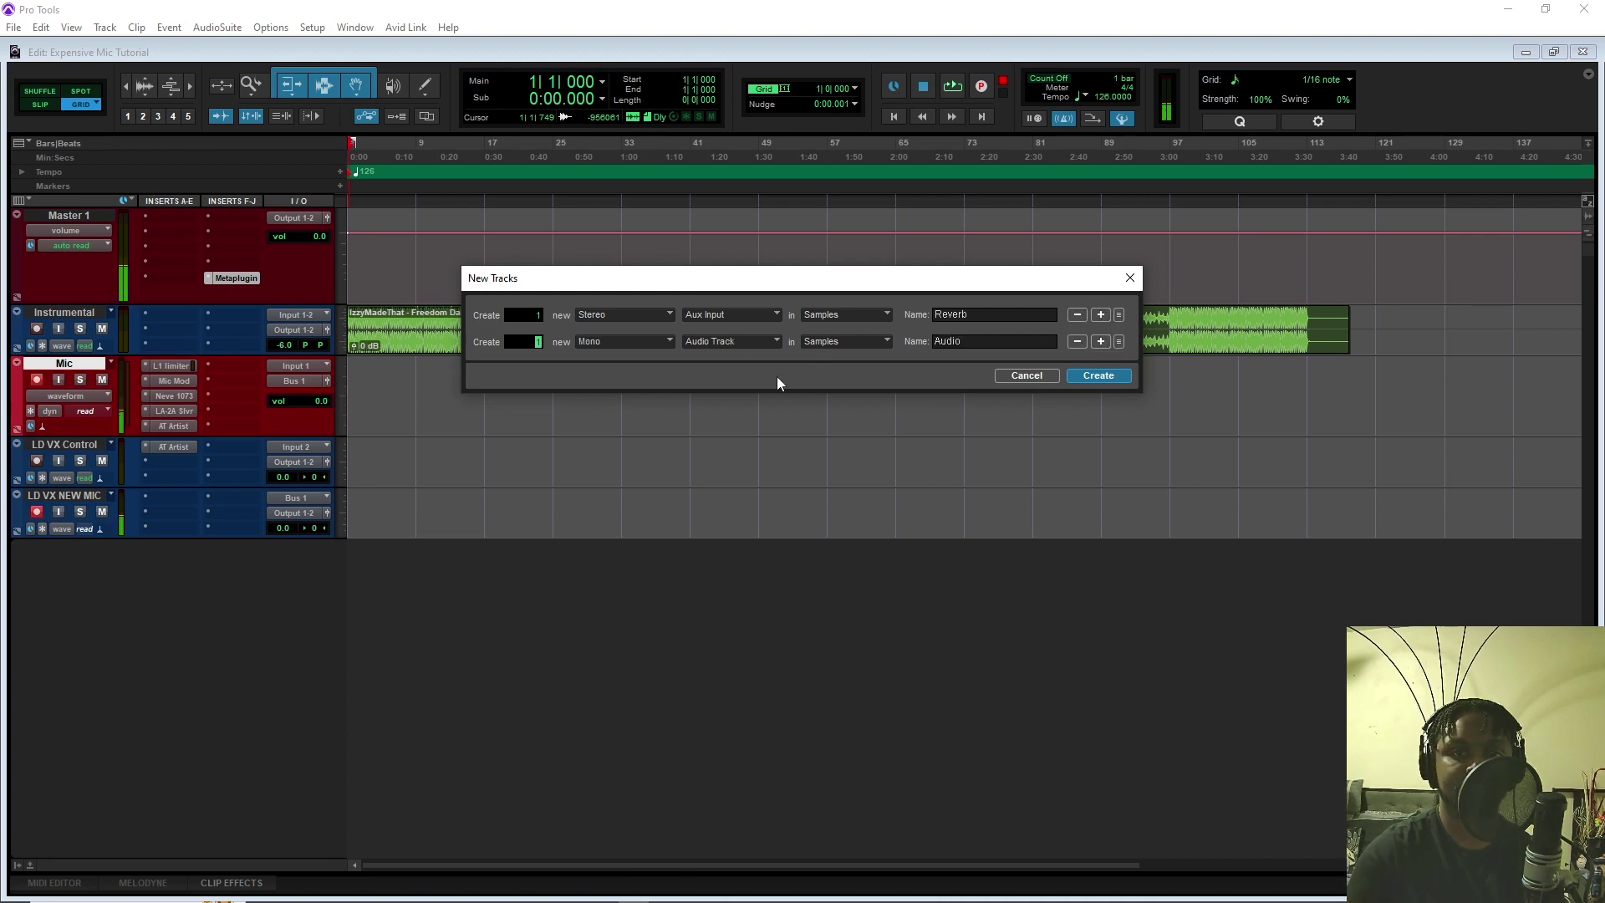
click(610, 340)
click(660, 351)
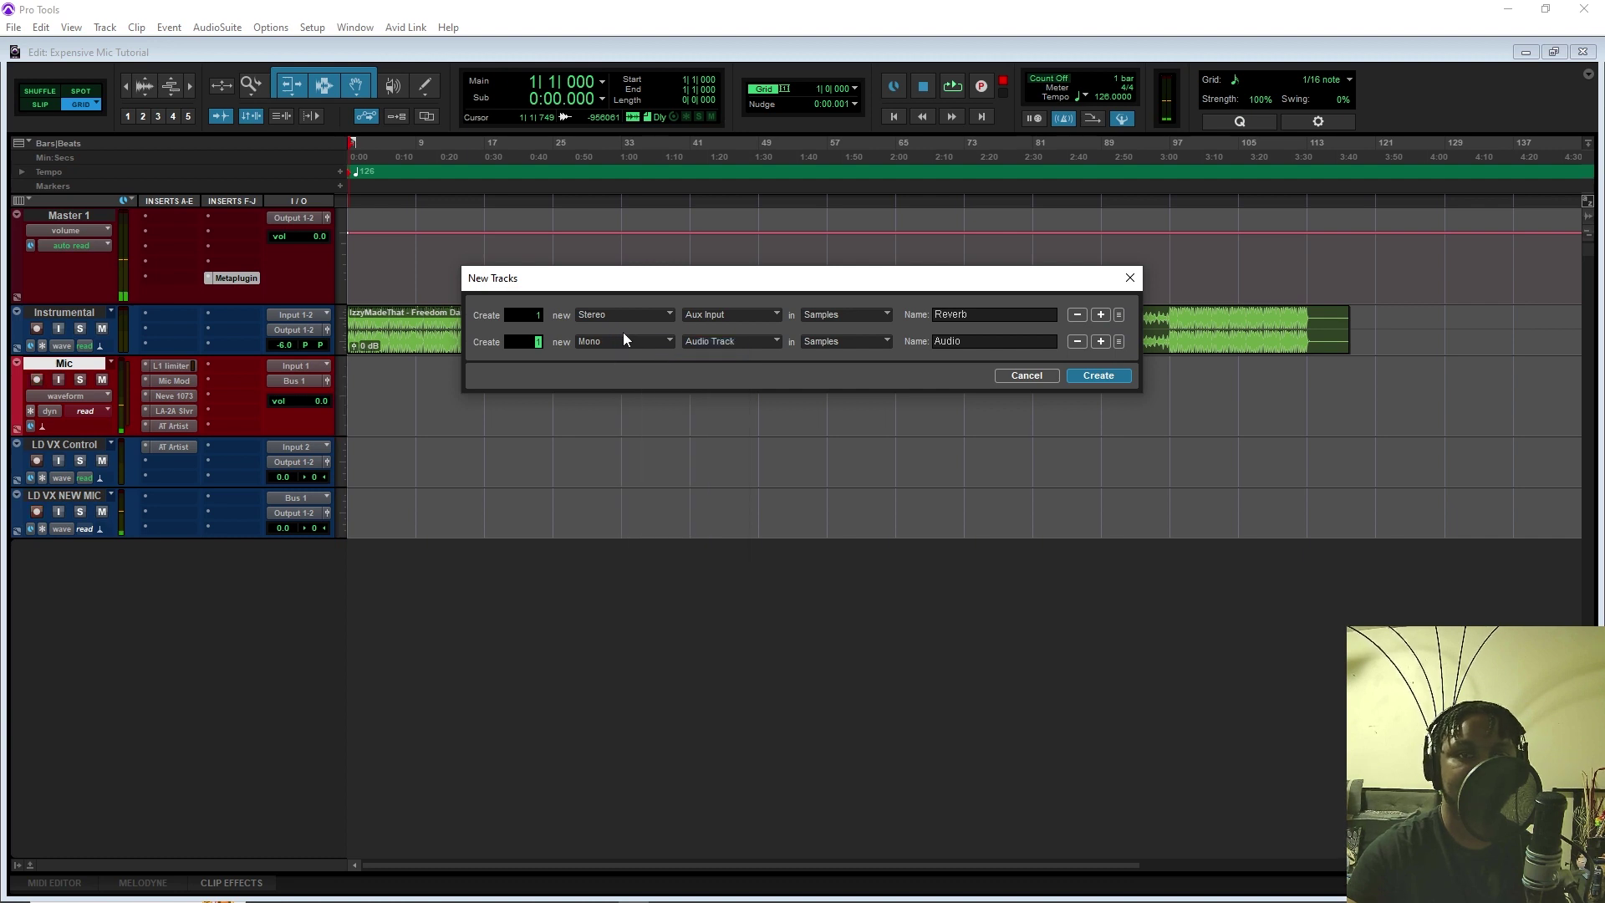
click(623, 339)
click(636, 357)
click(749, 340)
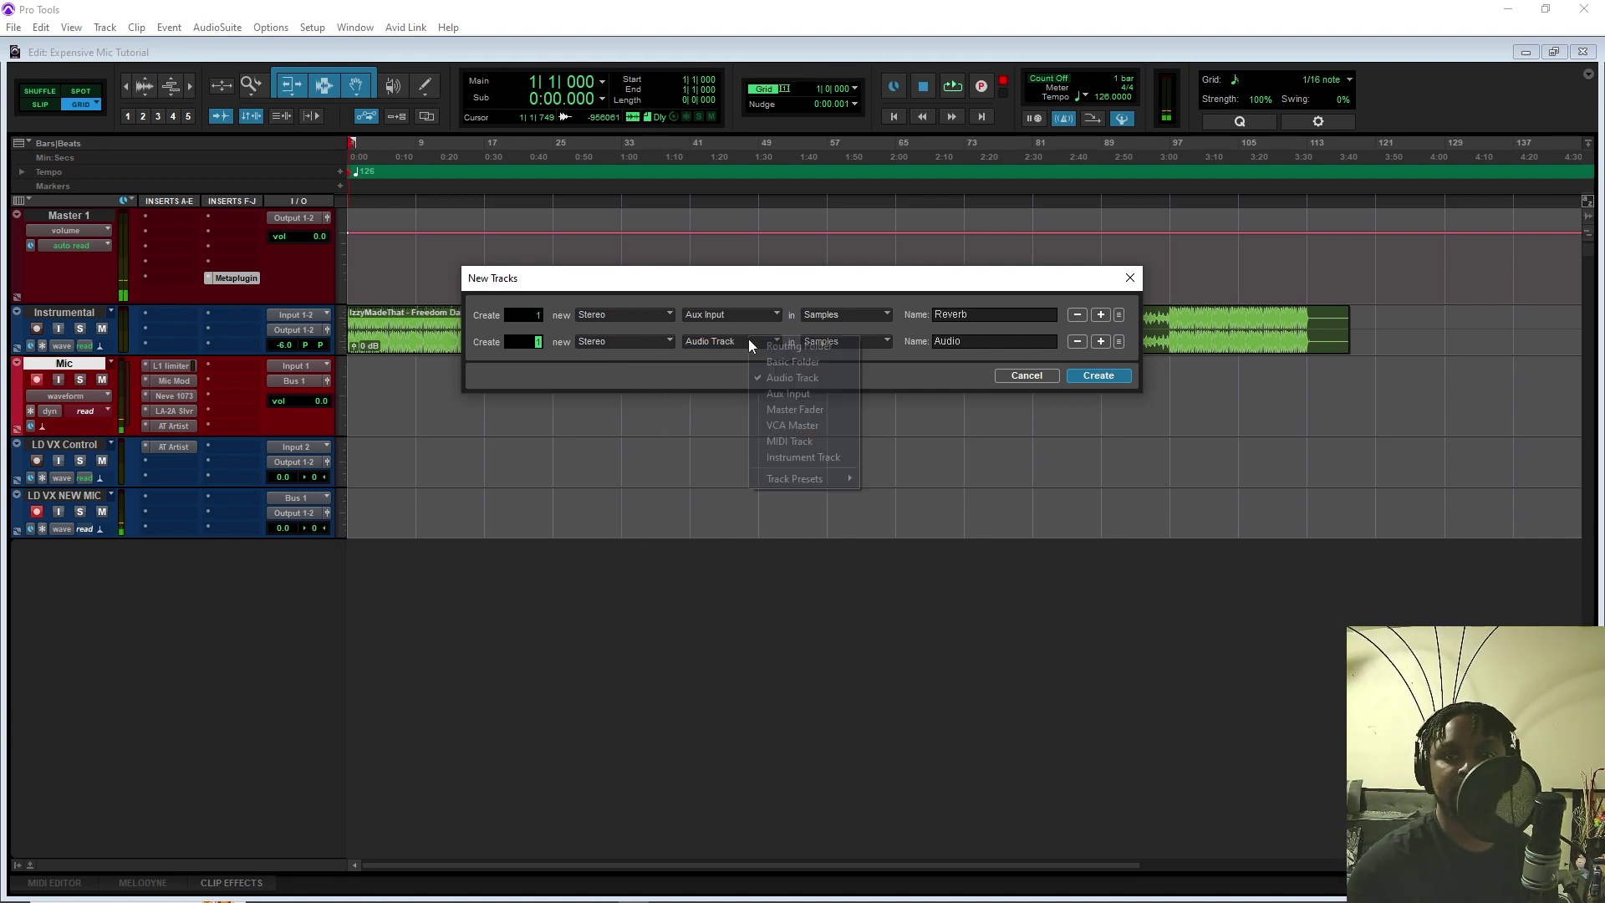
click(789, 392)
key(Tab)
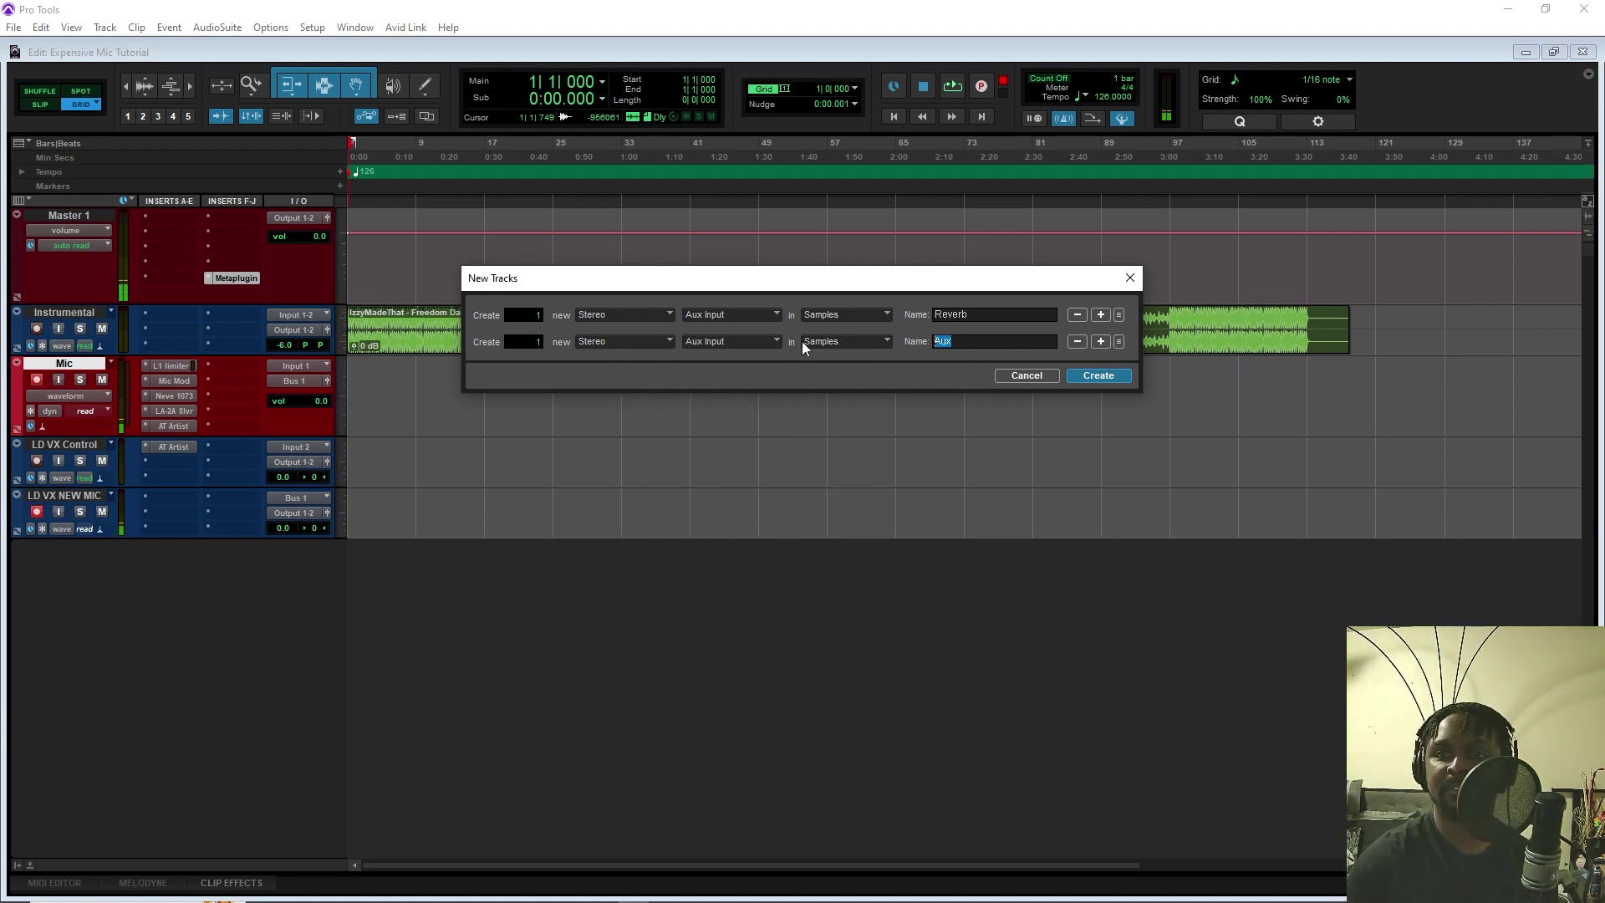
text(Delay)
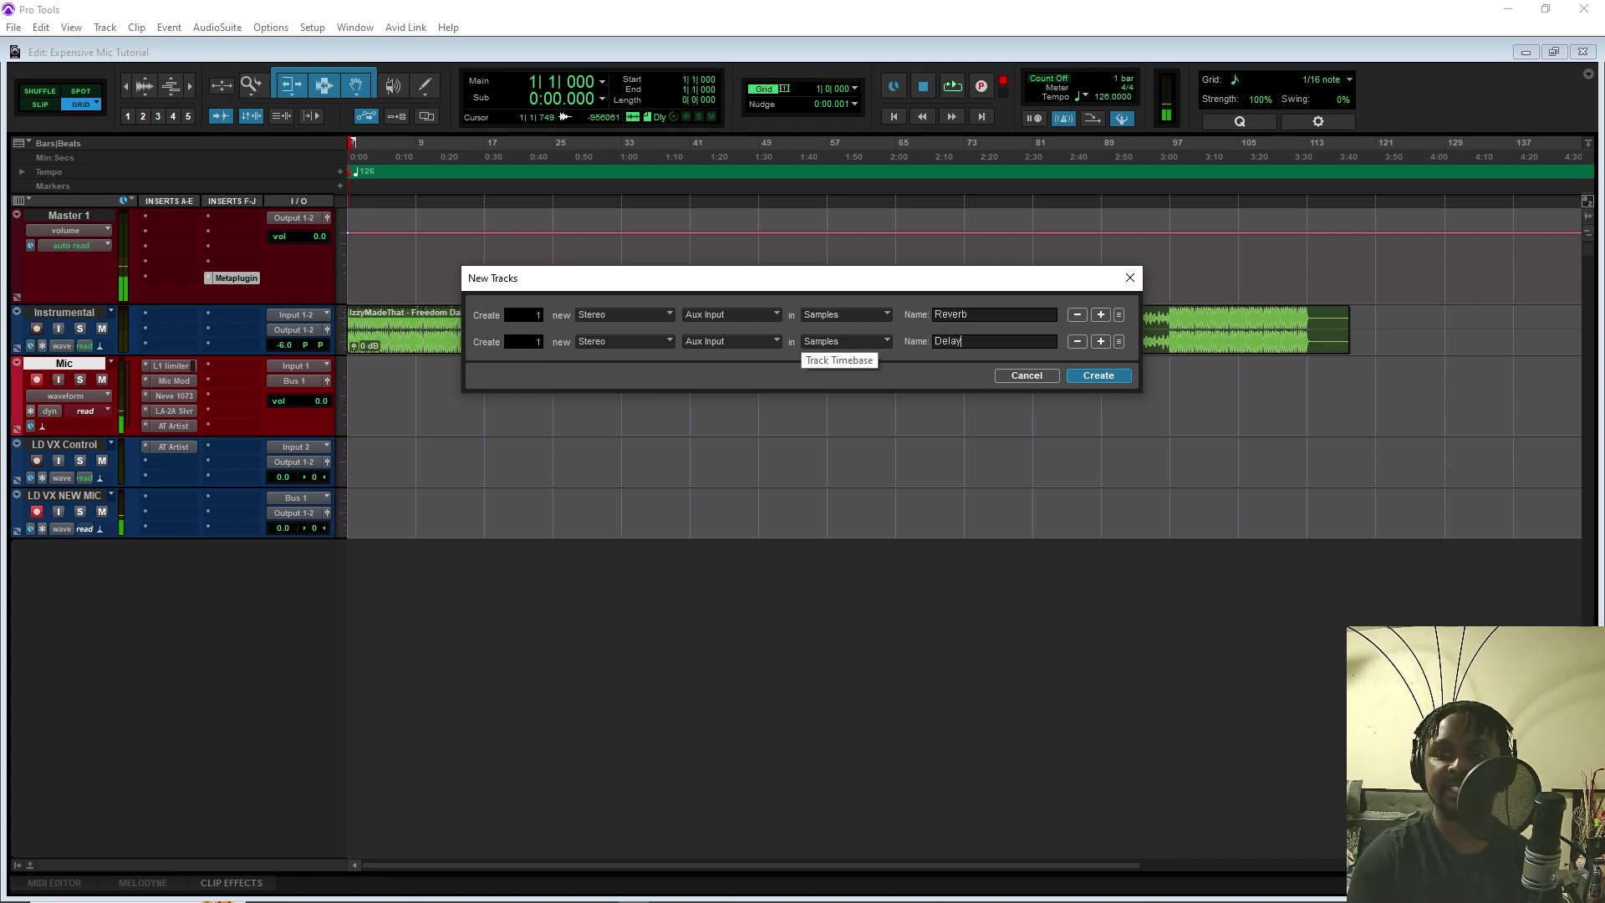
key(Return)
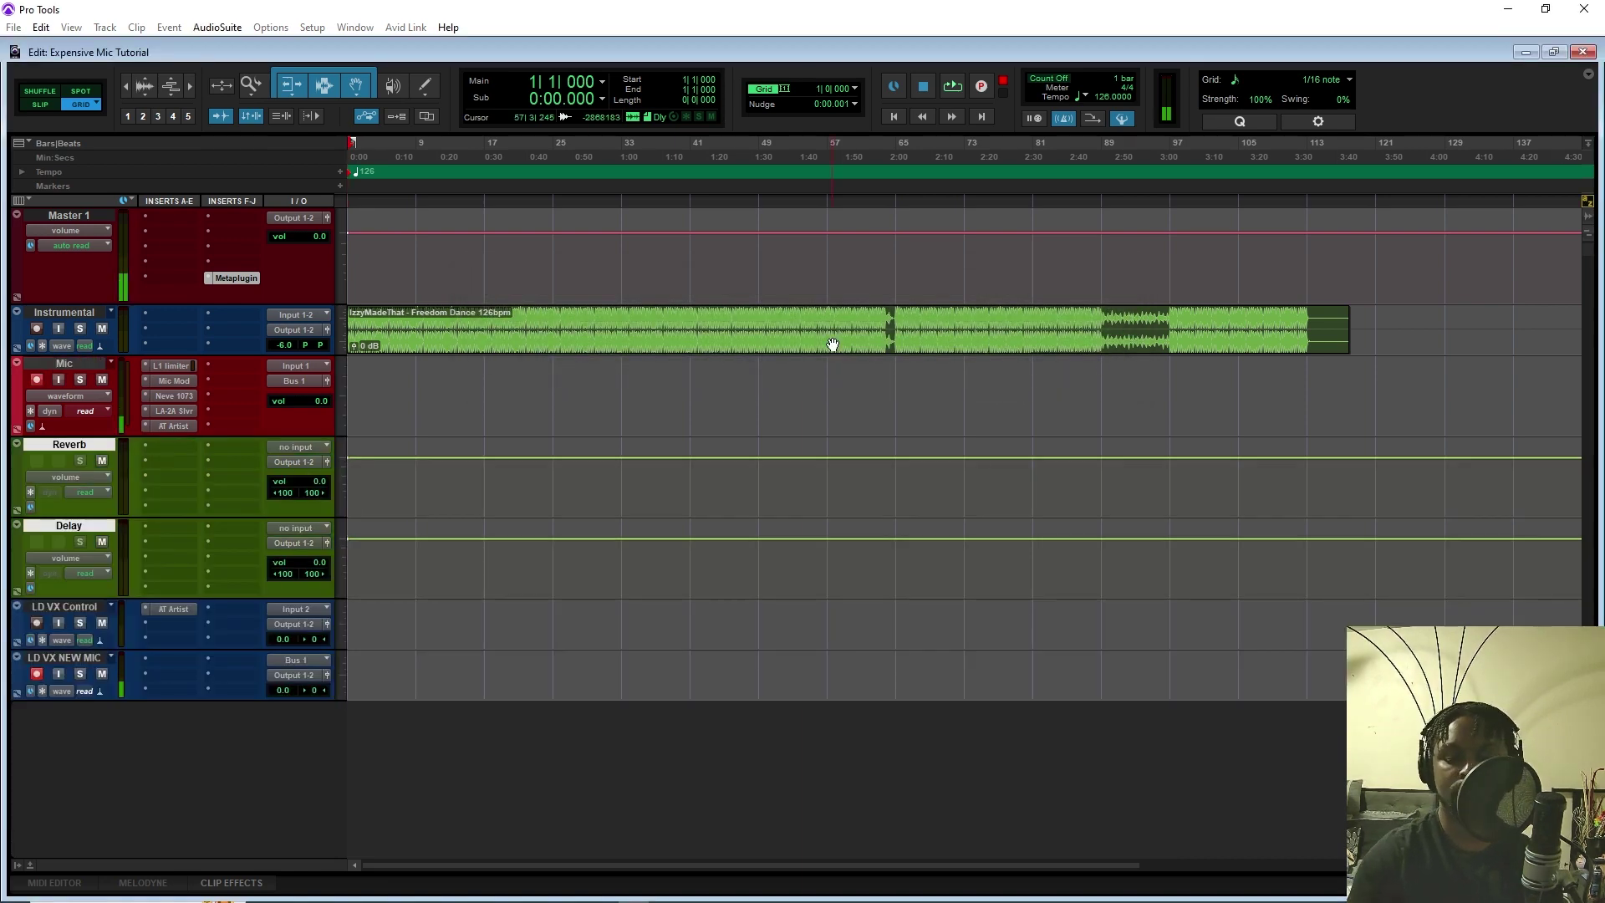
key(ctrl+equal)
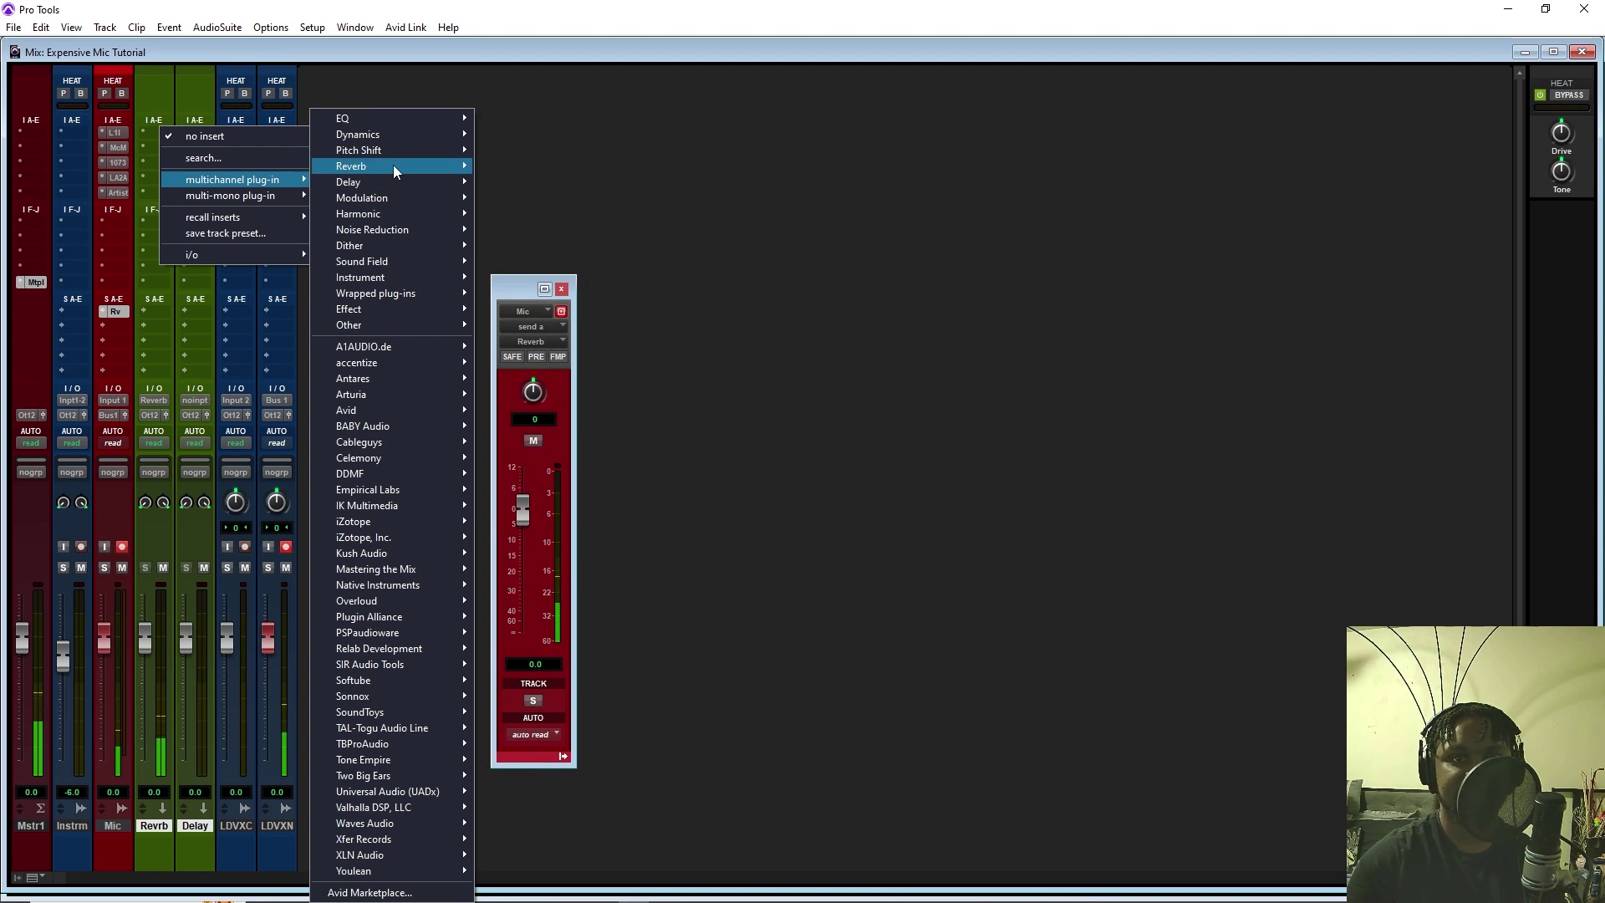
Insert ValhallaVintageVerb (stereo) on the Reverb aux track
mouse_move(393, 164)
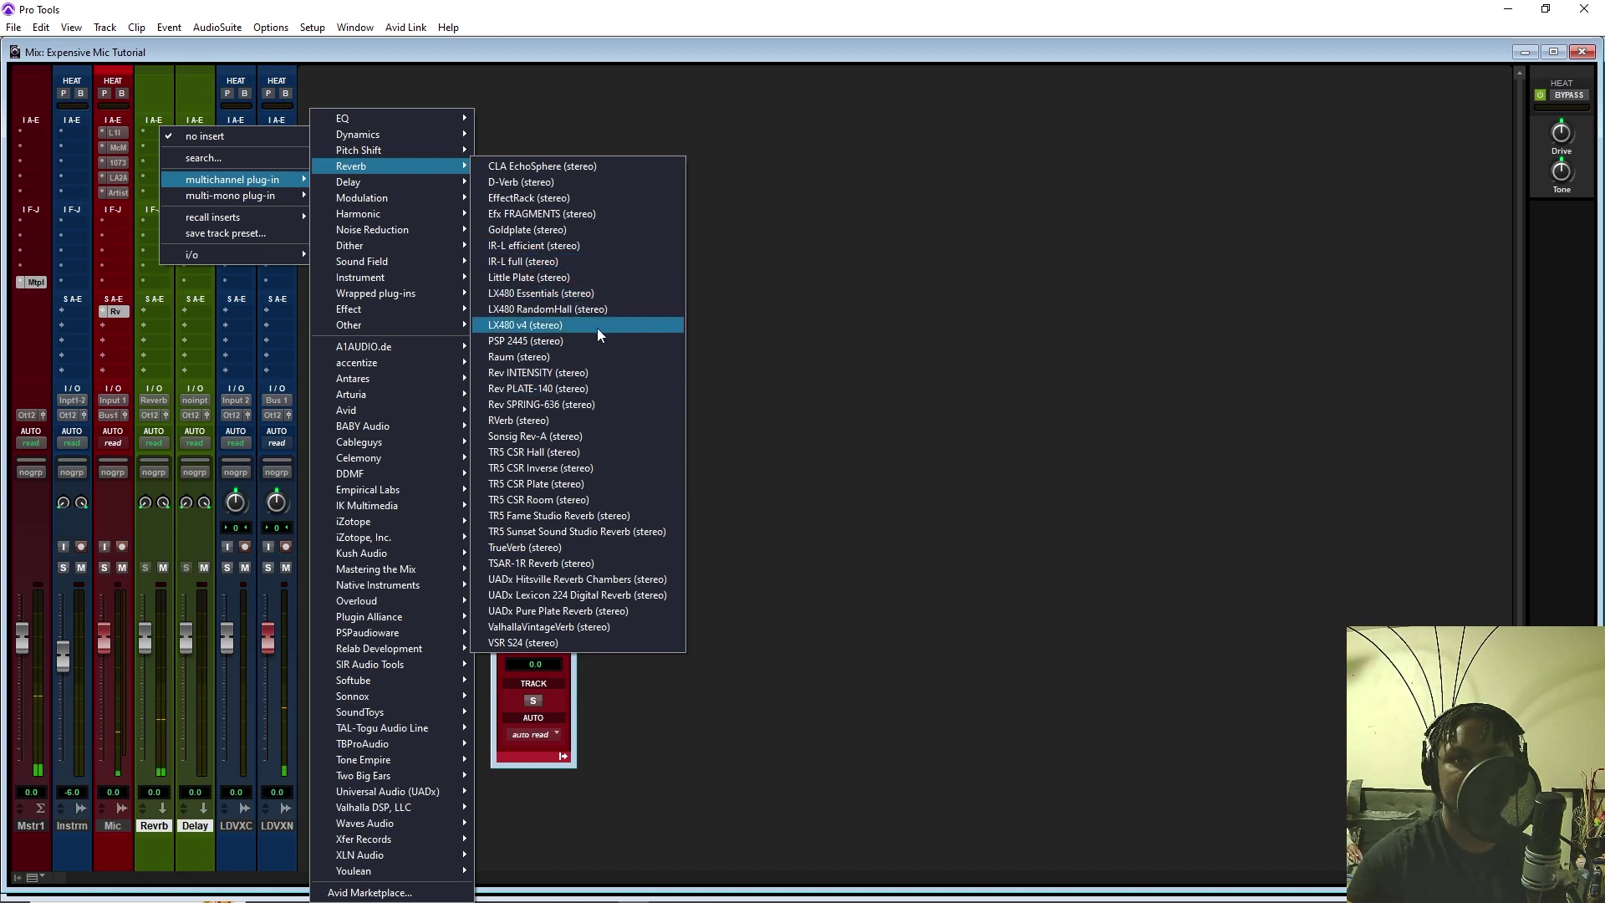
click(664, 628)
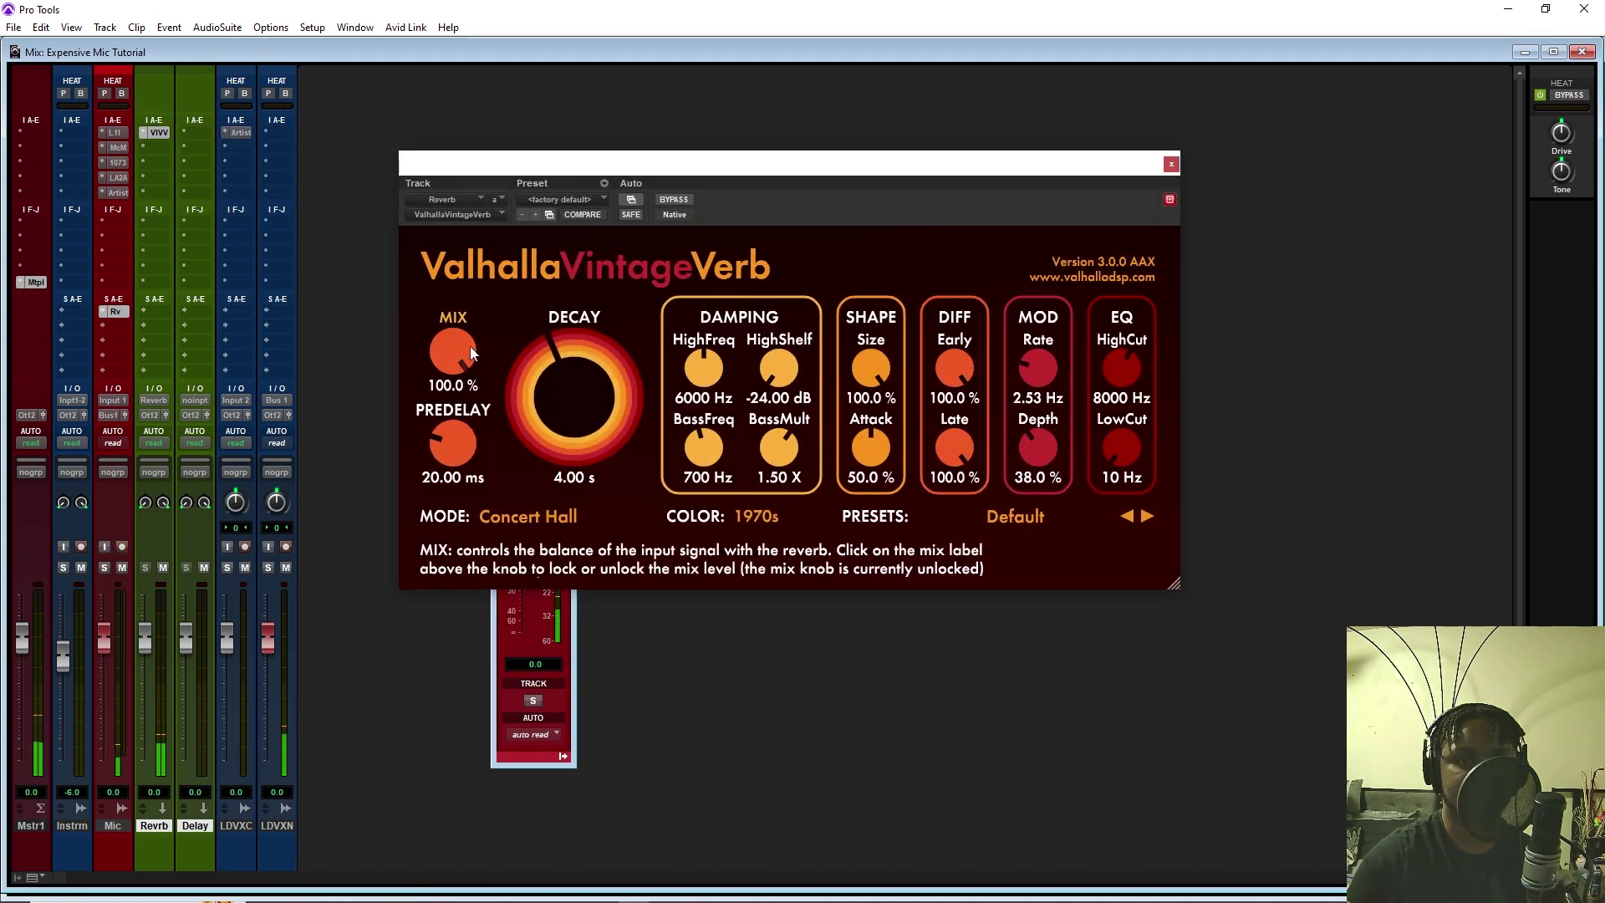
Shorten VintageVerb's decay to 1.66 s and lower the Mic track's reverb send to about -18.5
drag(1128, 171, 1221, 139)
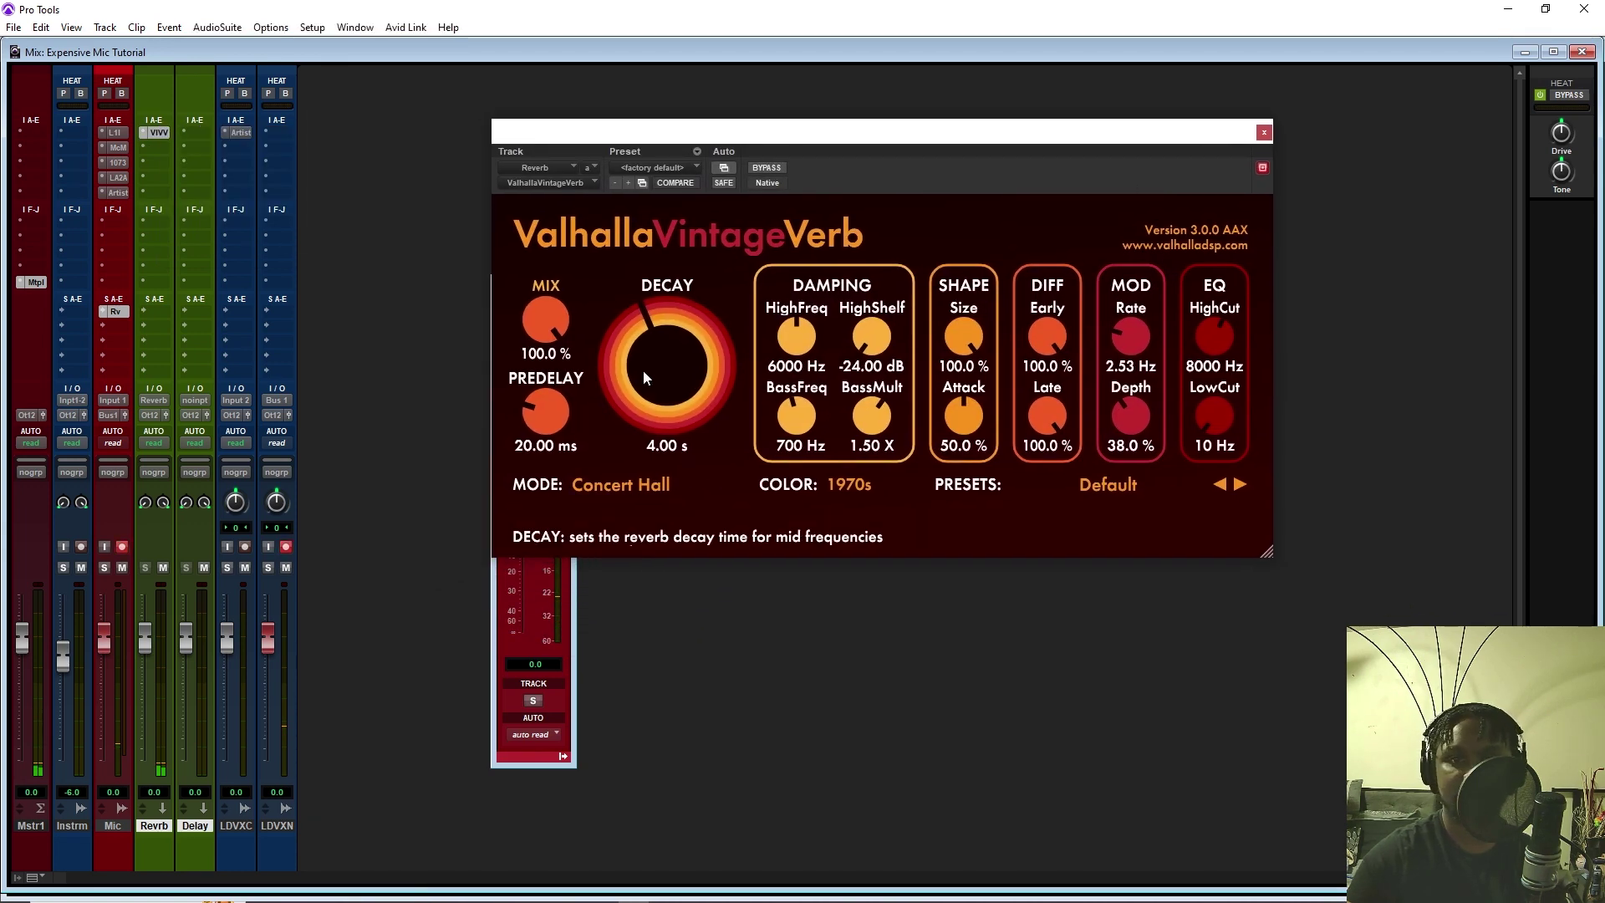
drag(644, 370, 624, 383)
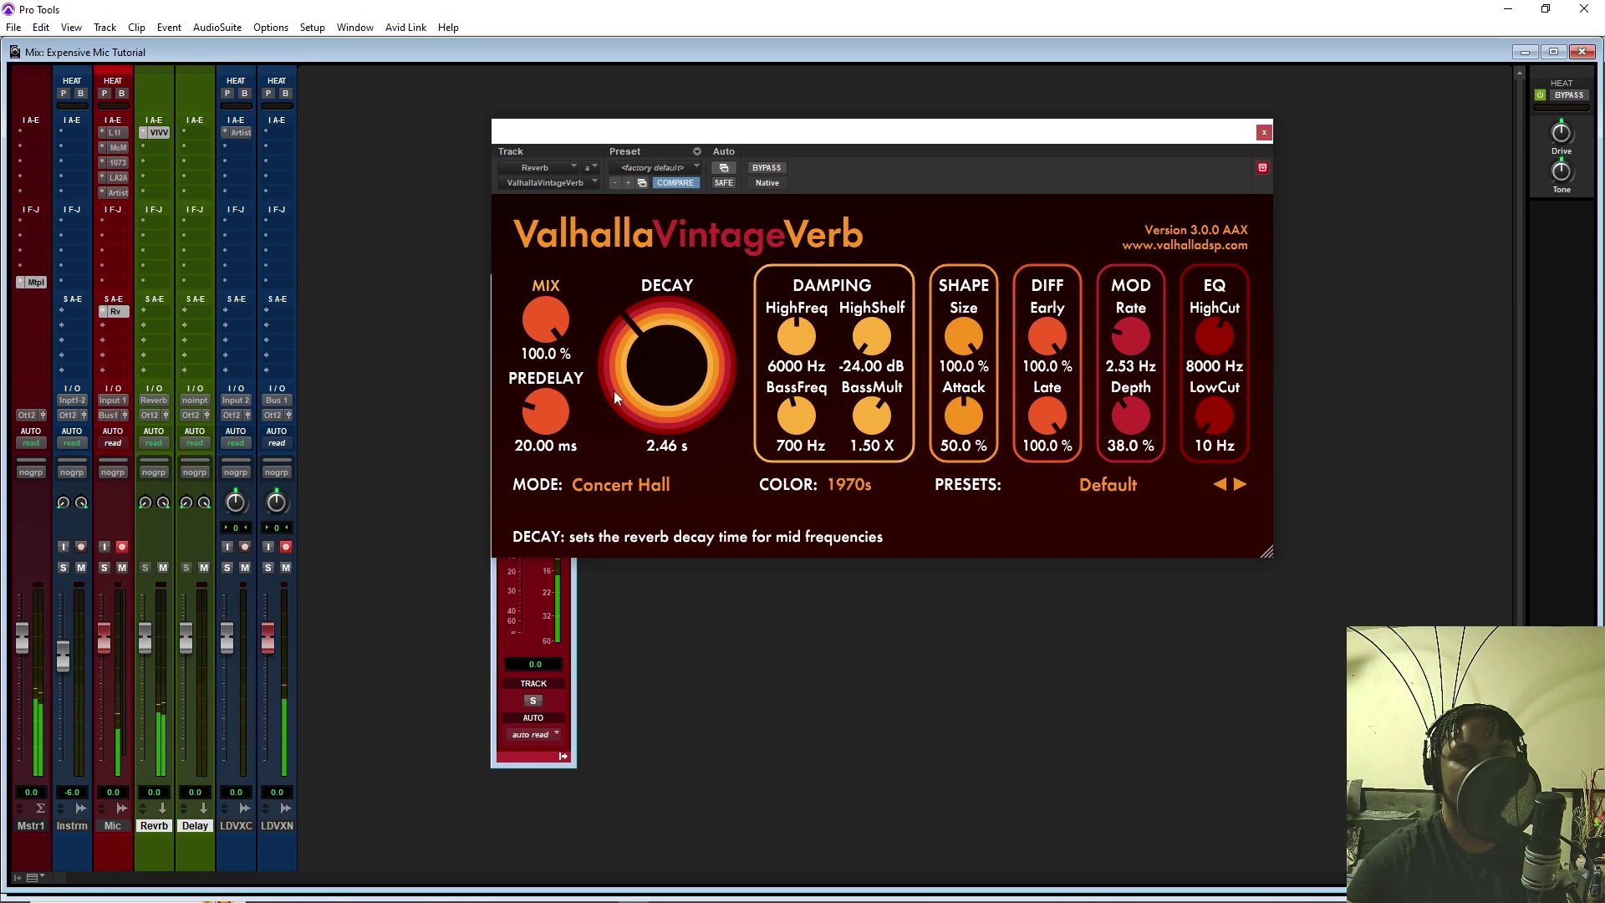
click(541, 645)
drag(522, 512, 526, 587)
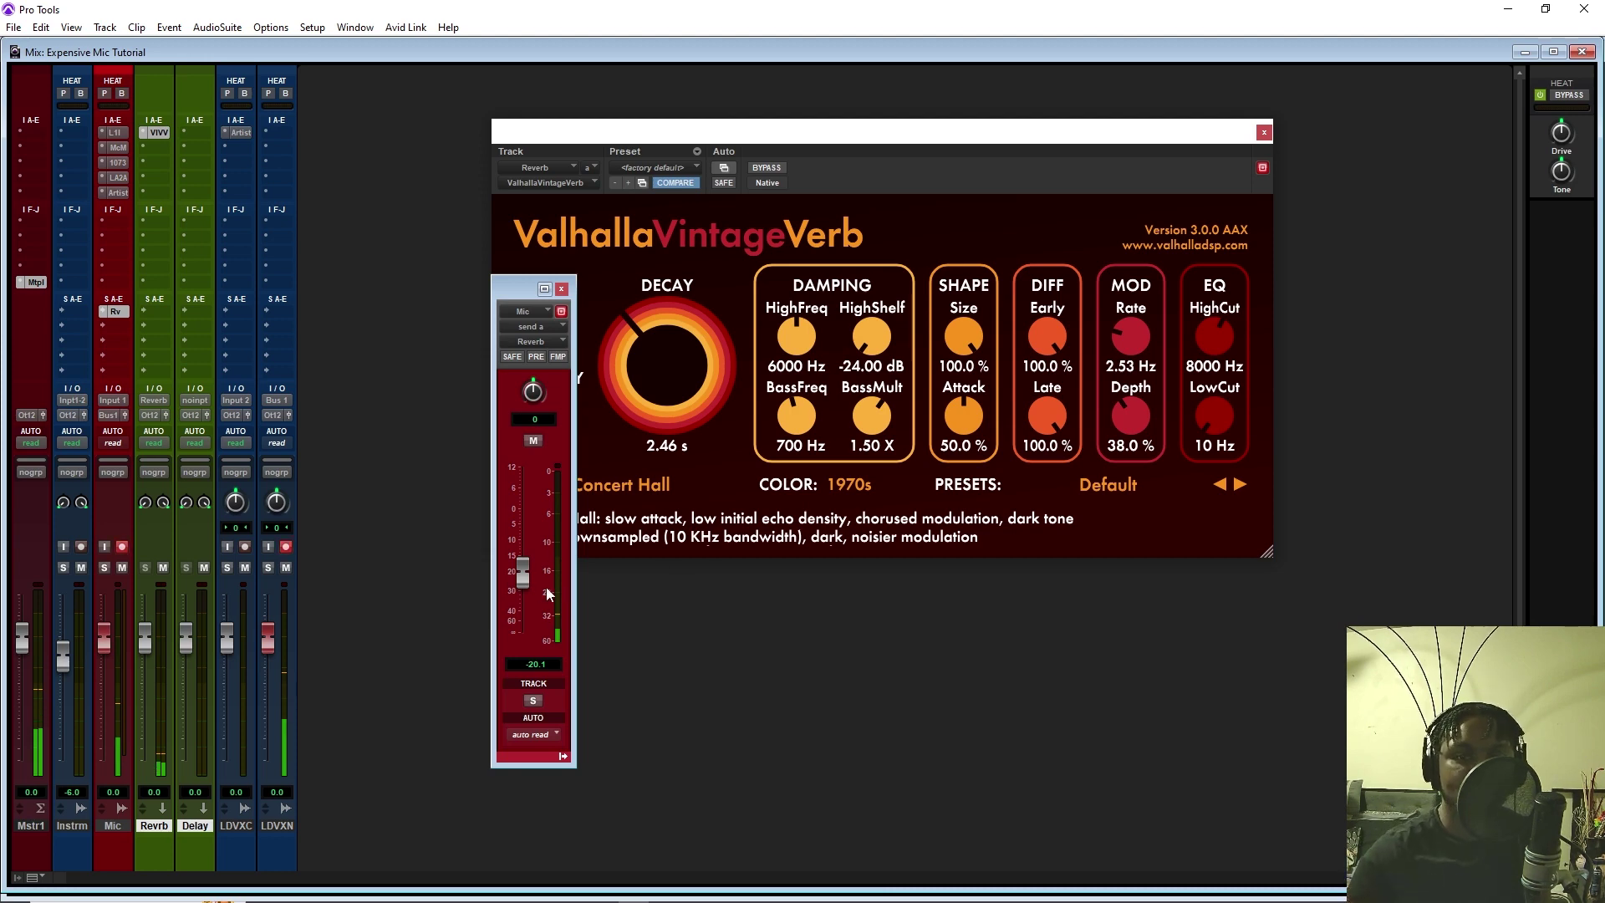
drag(518, 584, 515, 594)
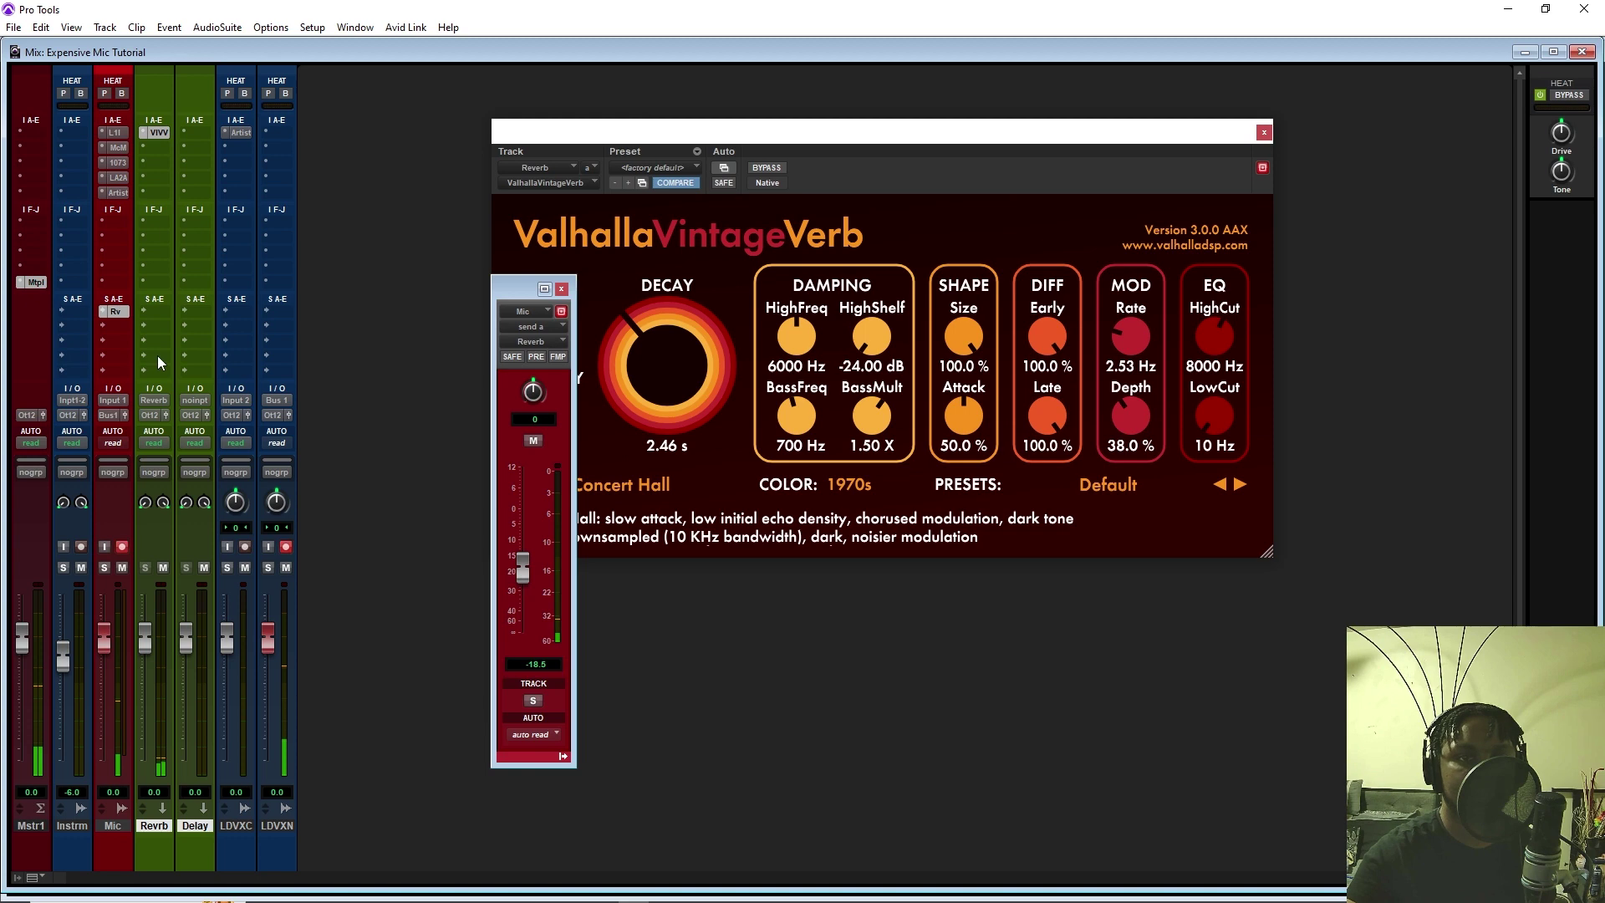
drag(639, 354, 632, 361)
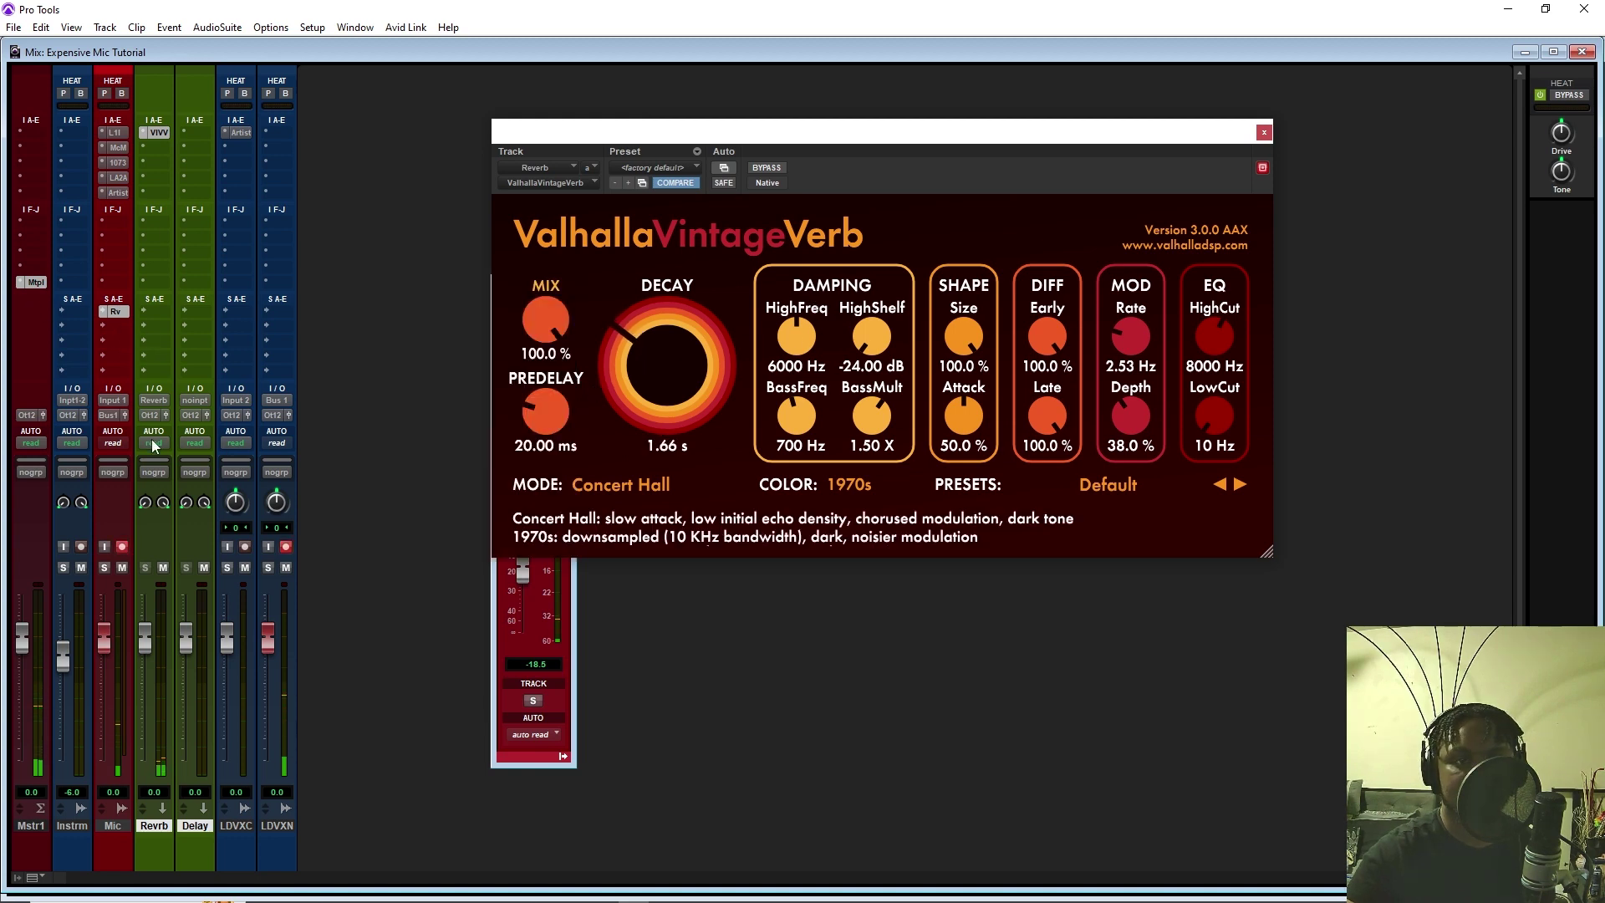
click(109, 324)
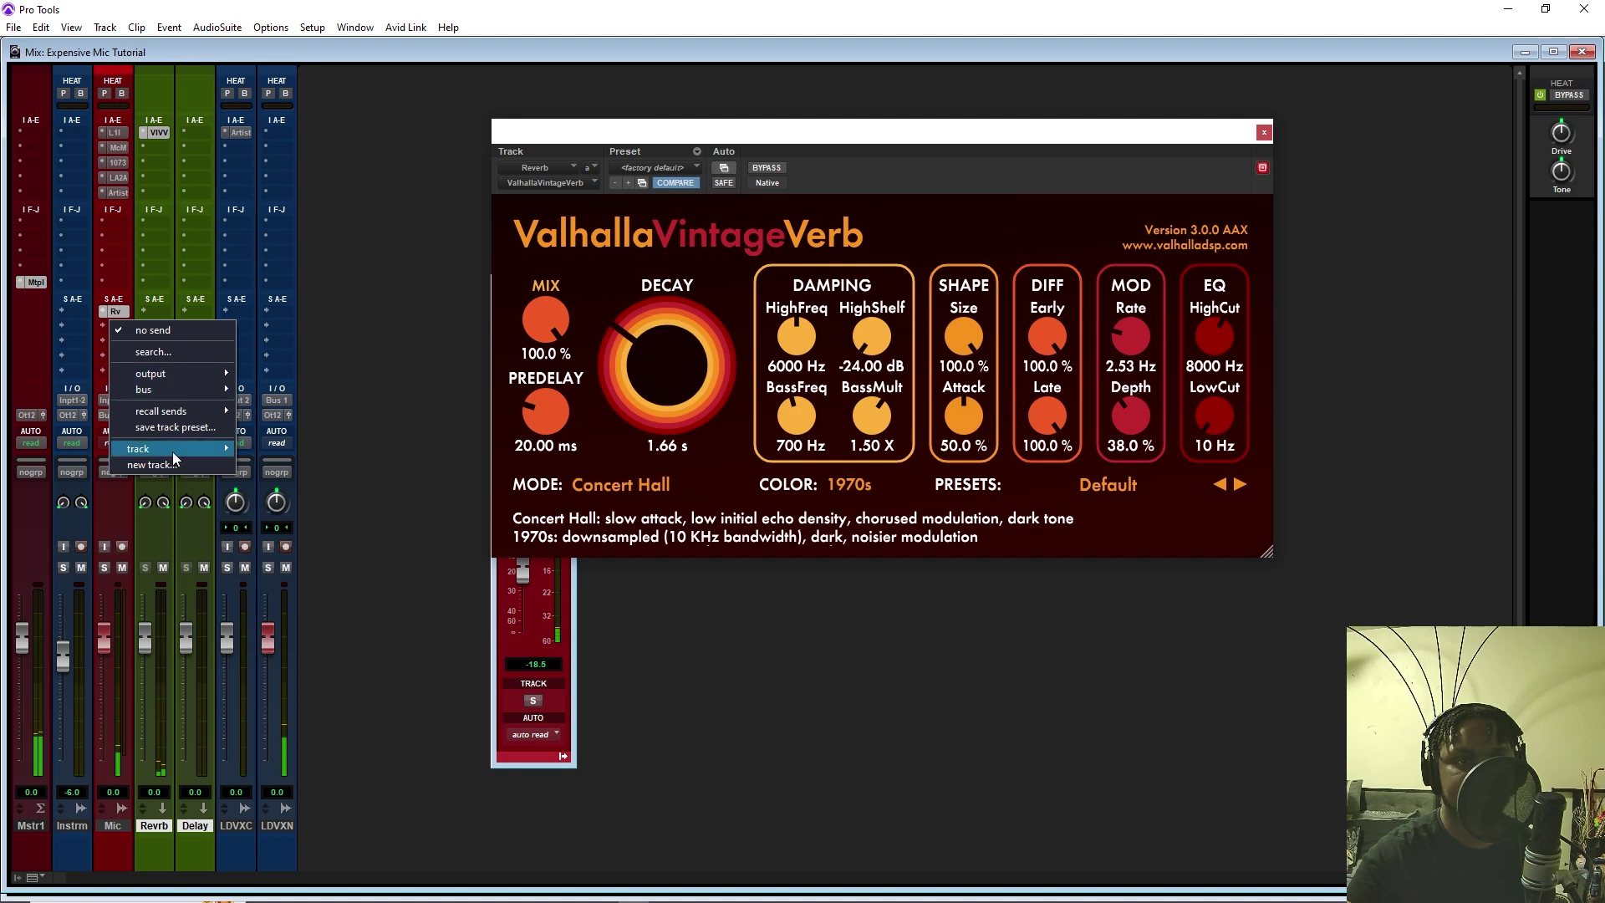
Route a second Mic send to the Delay aux and insert ValhallaDelay on the Delay track
mouse_move(173, 448)
click(280, 480)
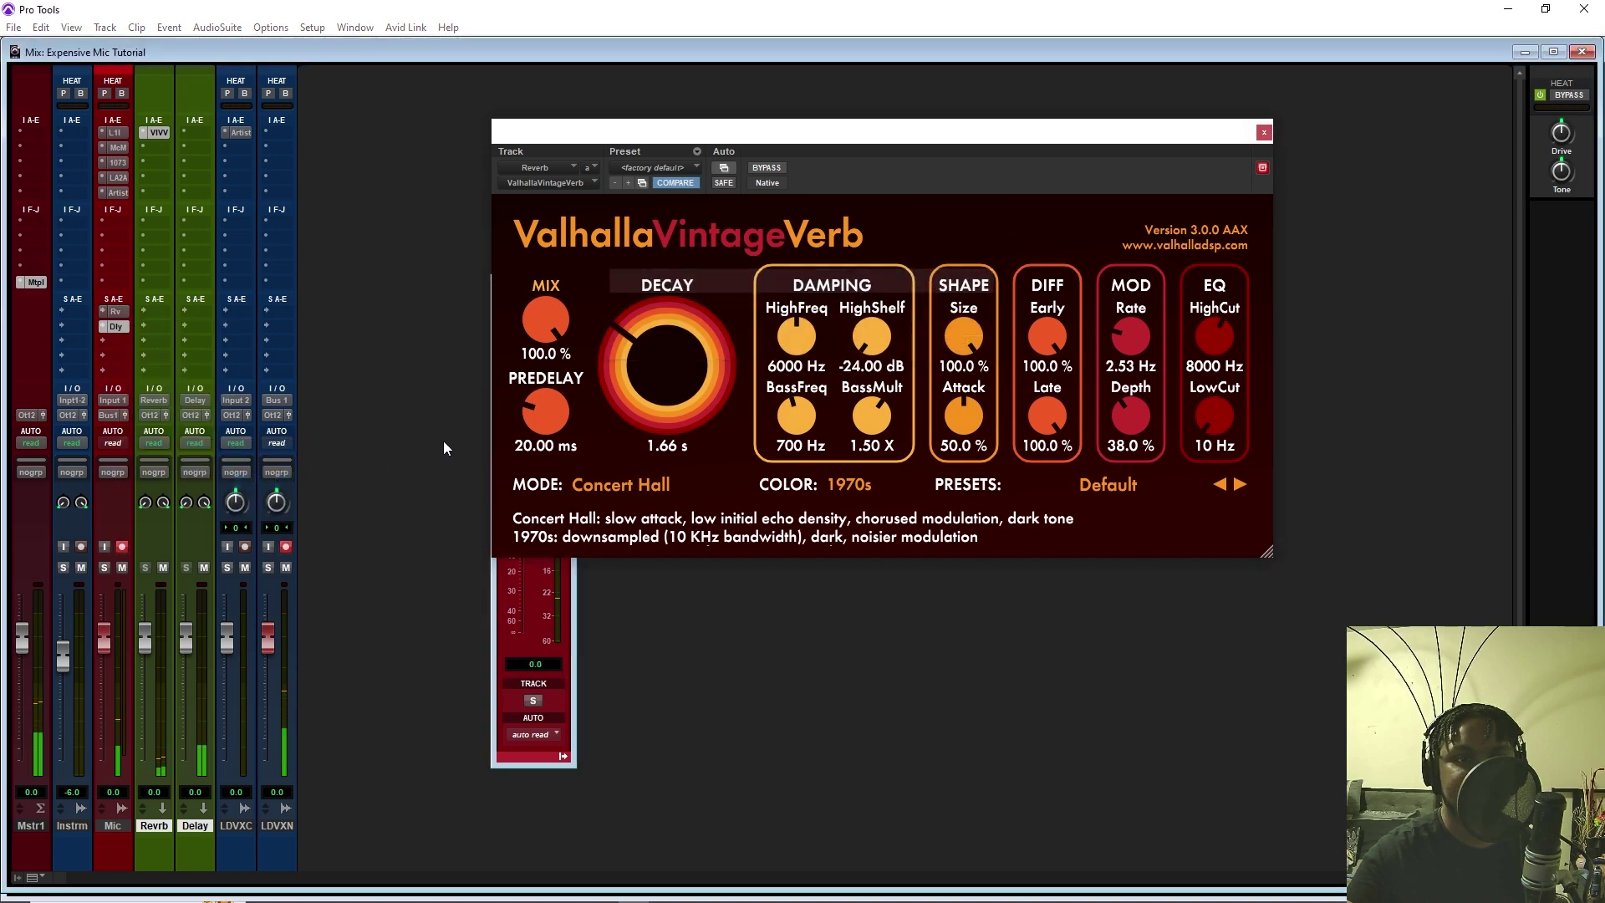
click(189, 132)
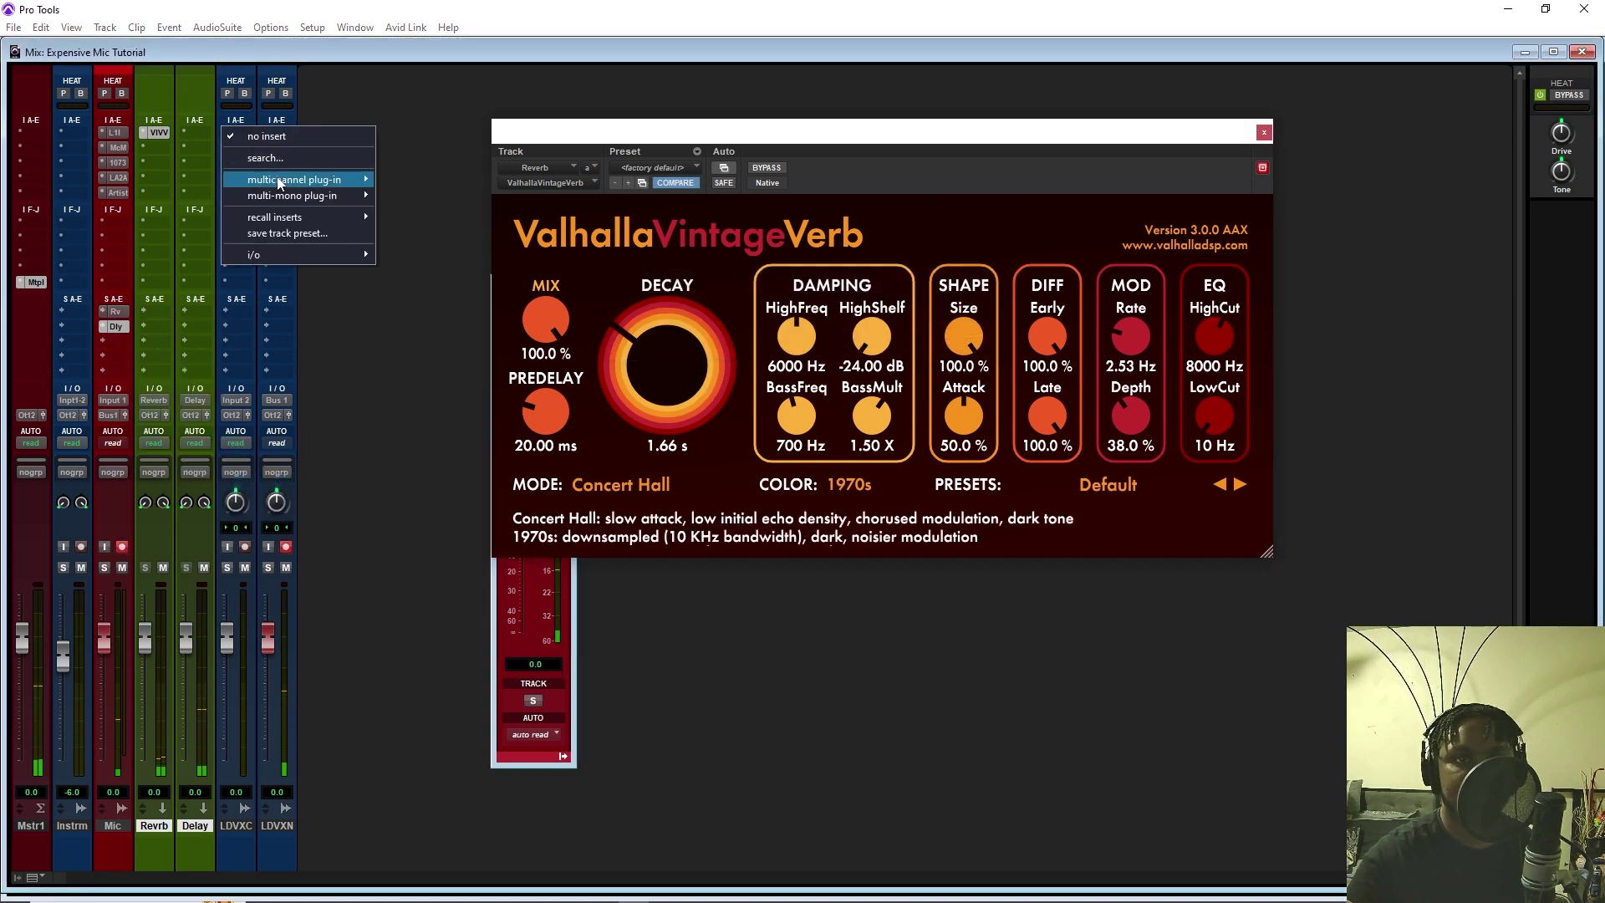
mouse_move(317, 178)
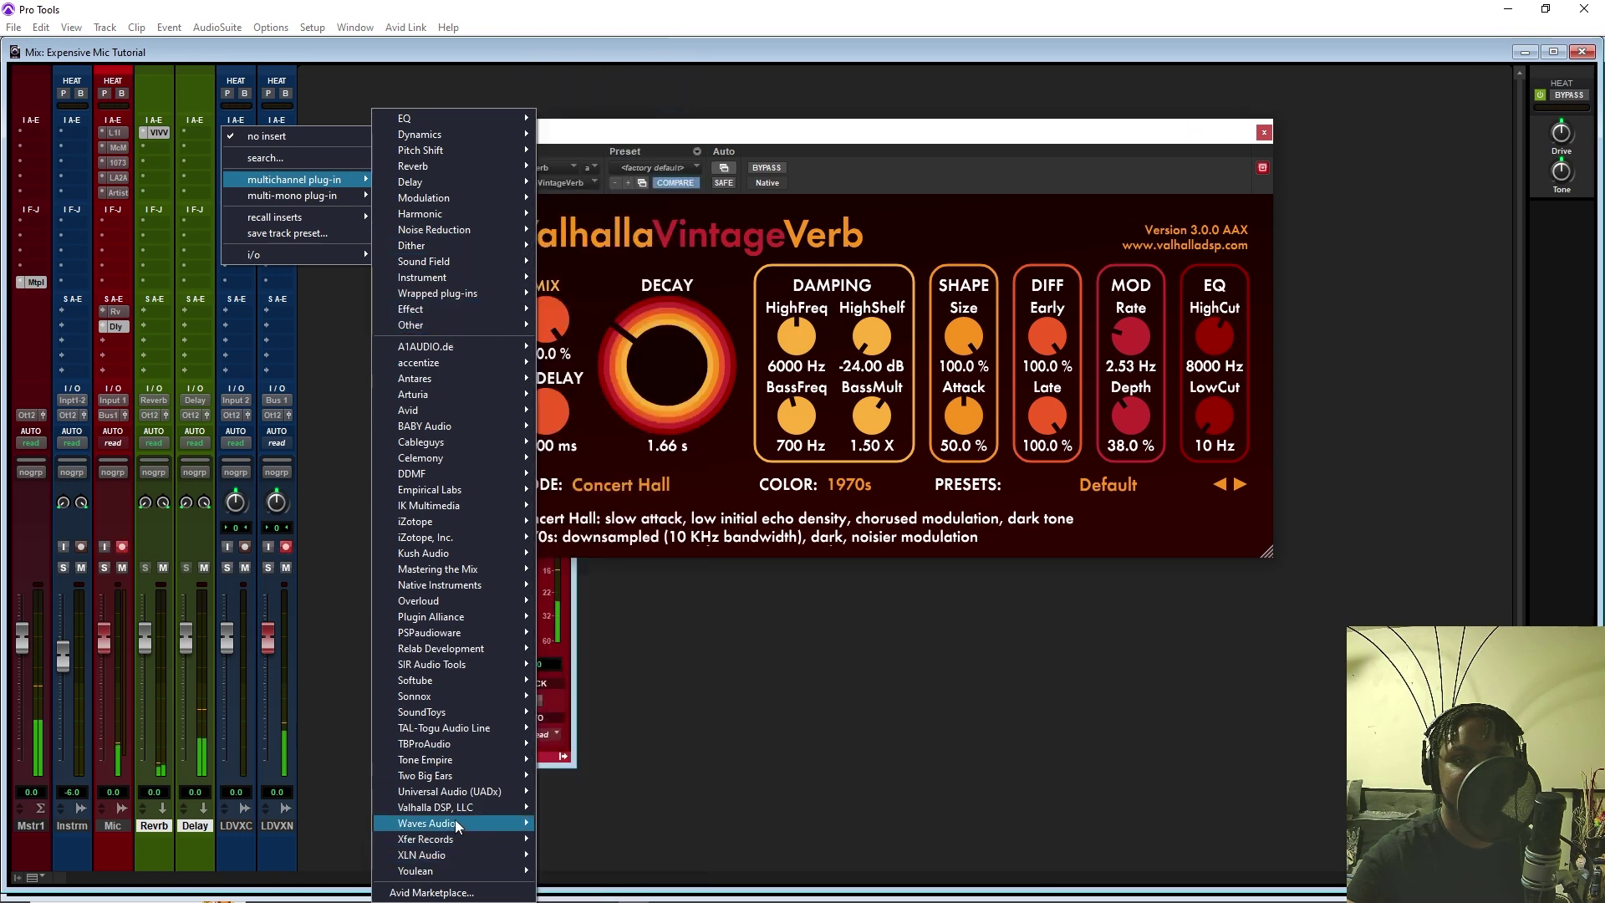
mouse_move(455, 806)
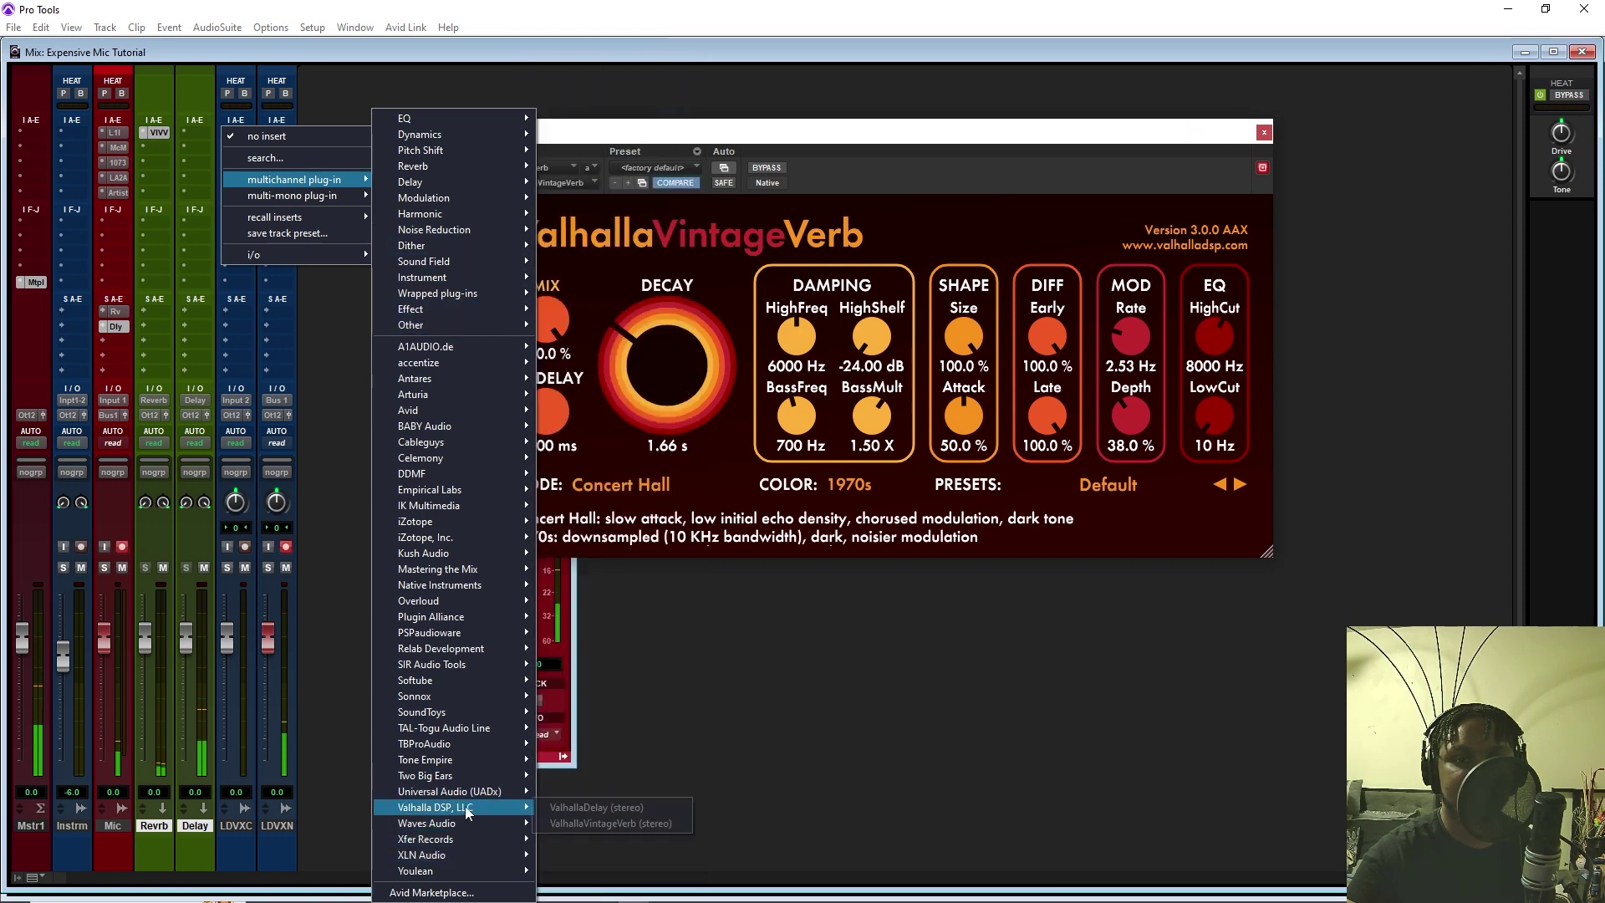
click(604, 809)
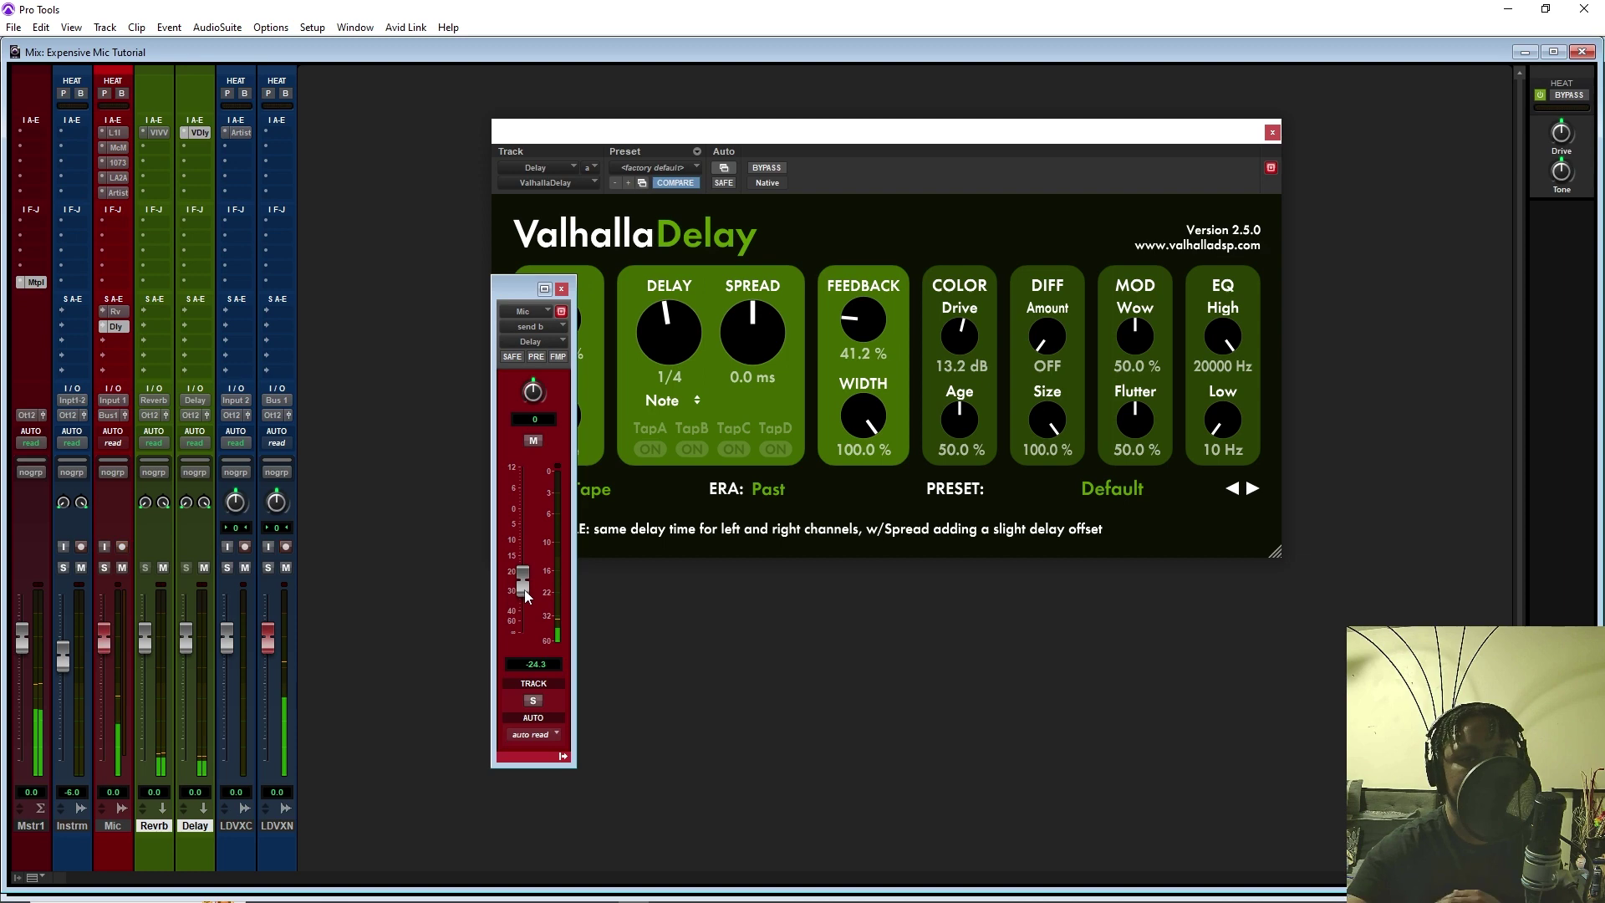
Close the delay send and ValhallaDelay windows and return to the Edit window
click(561, 288)
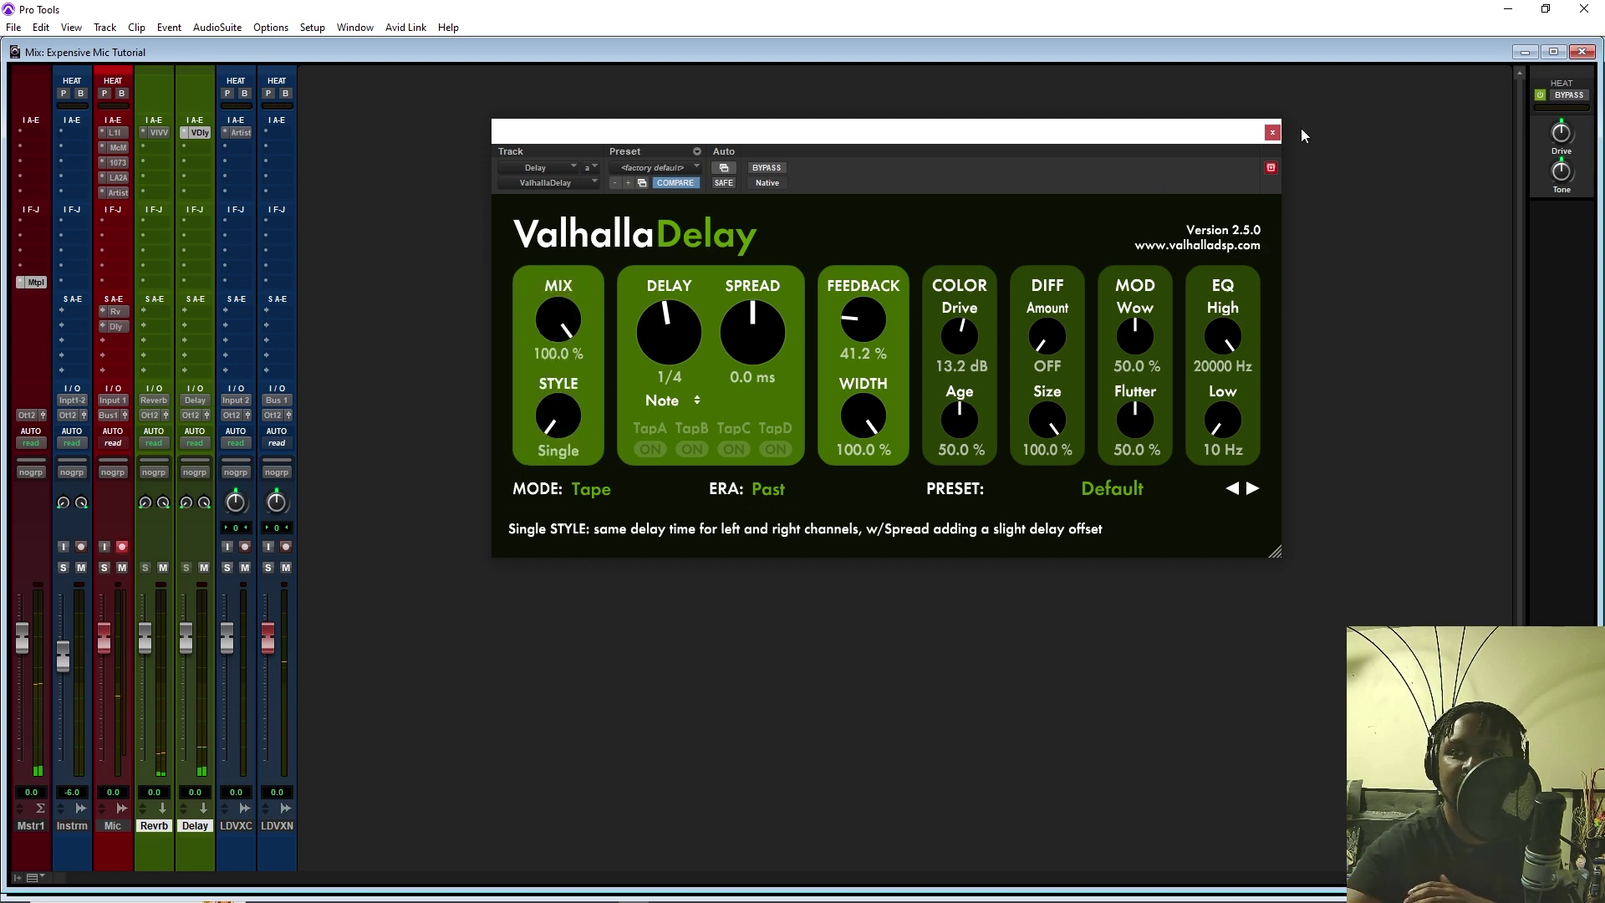
click(1272, 132)
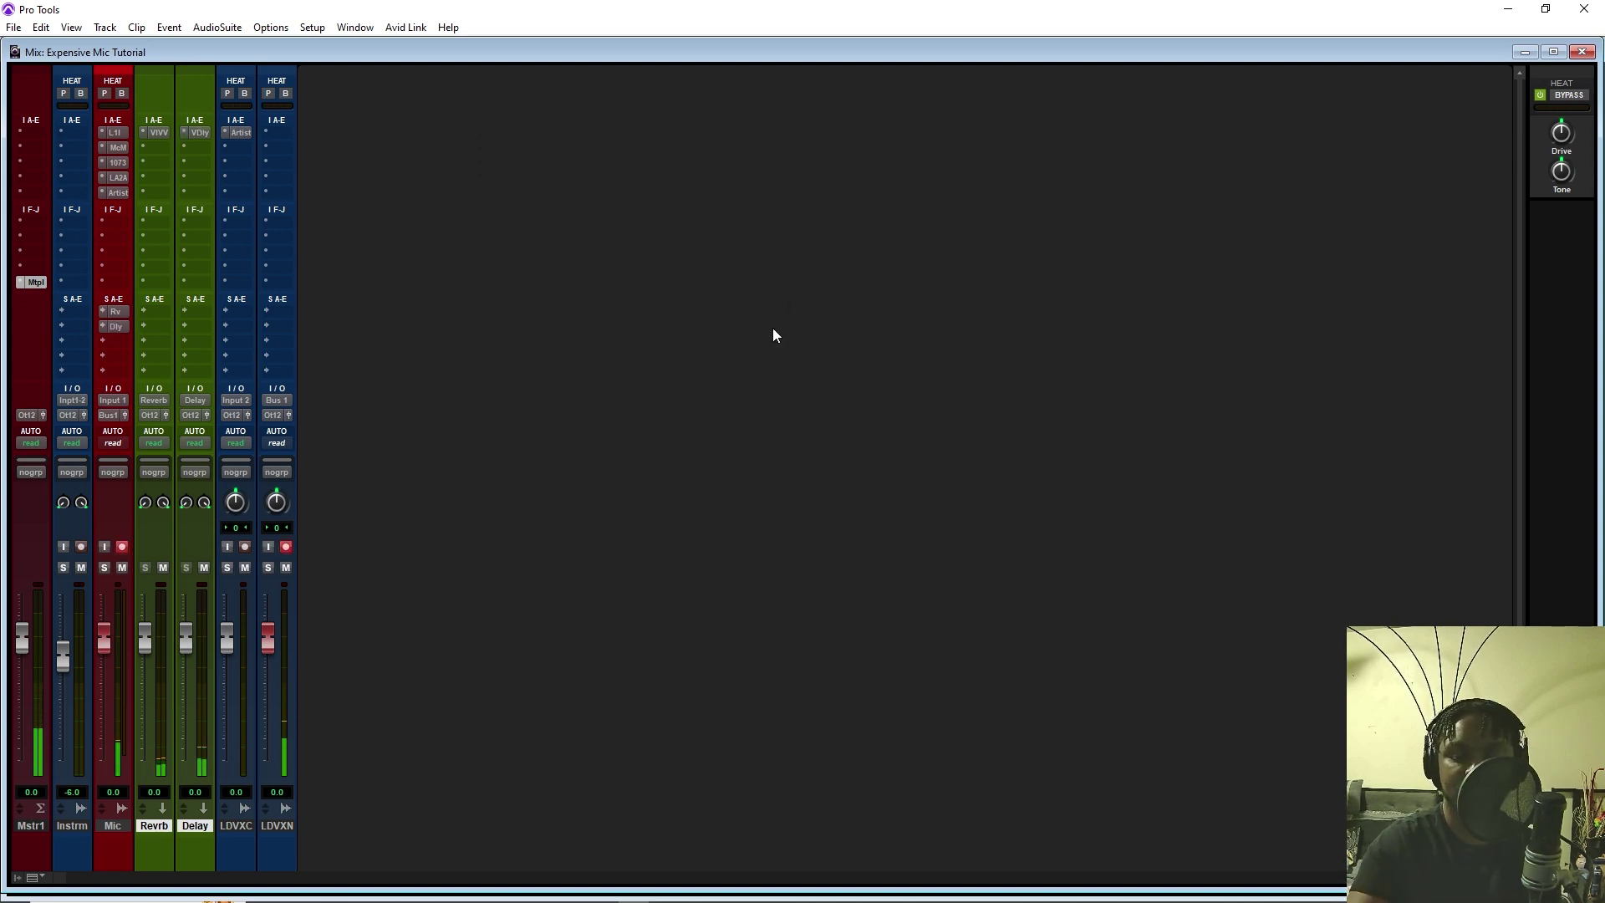
key(ctrl+equal)
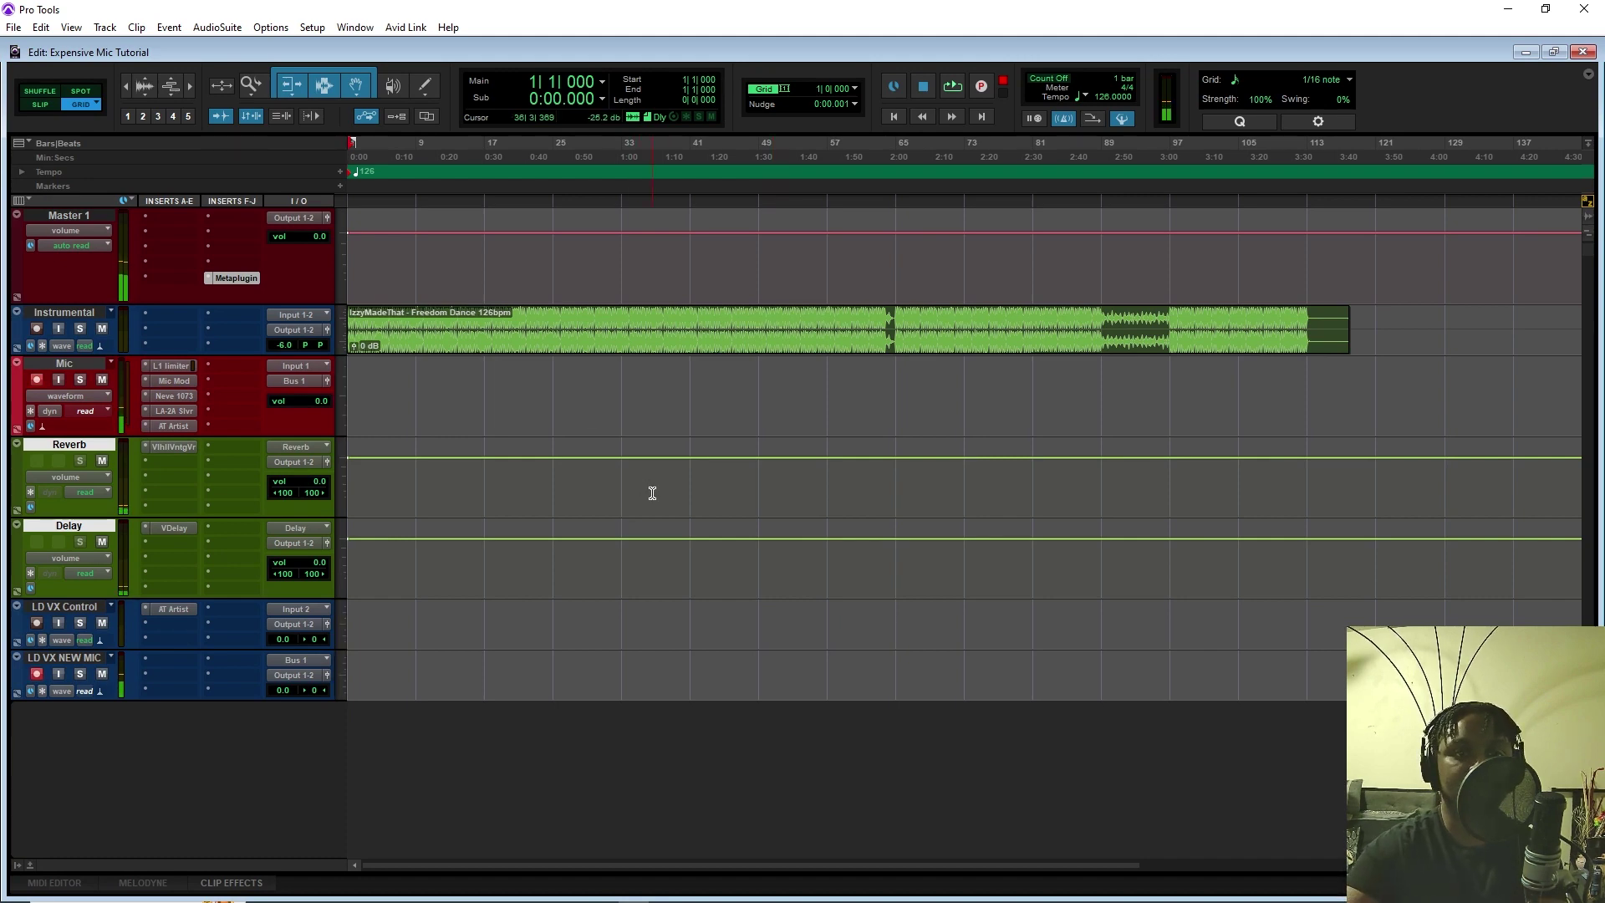
Record a roughly 47-second vocal take, creating clips Mic_03 and LD VX NEW MIC_03
key(alt+Tab)
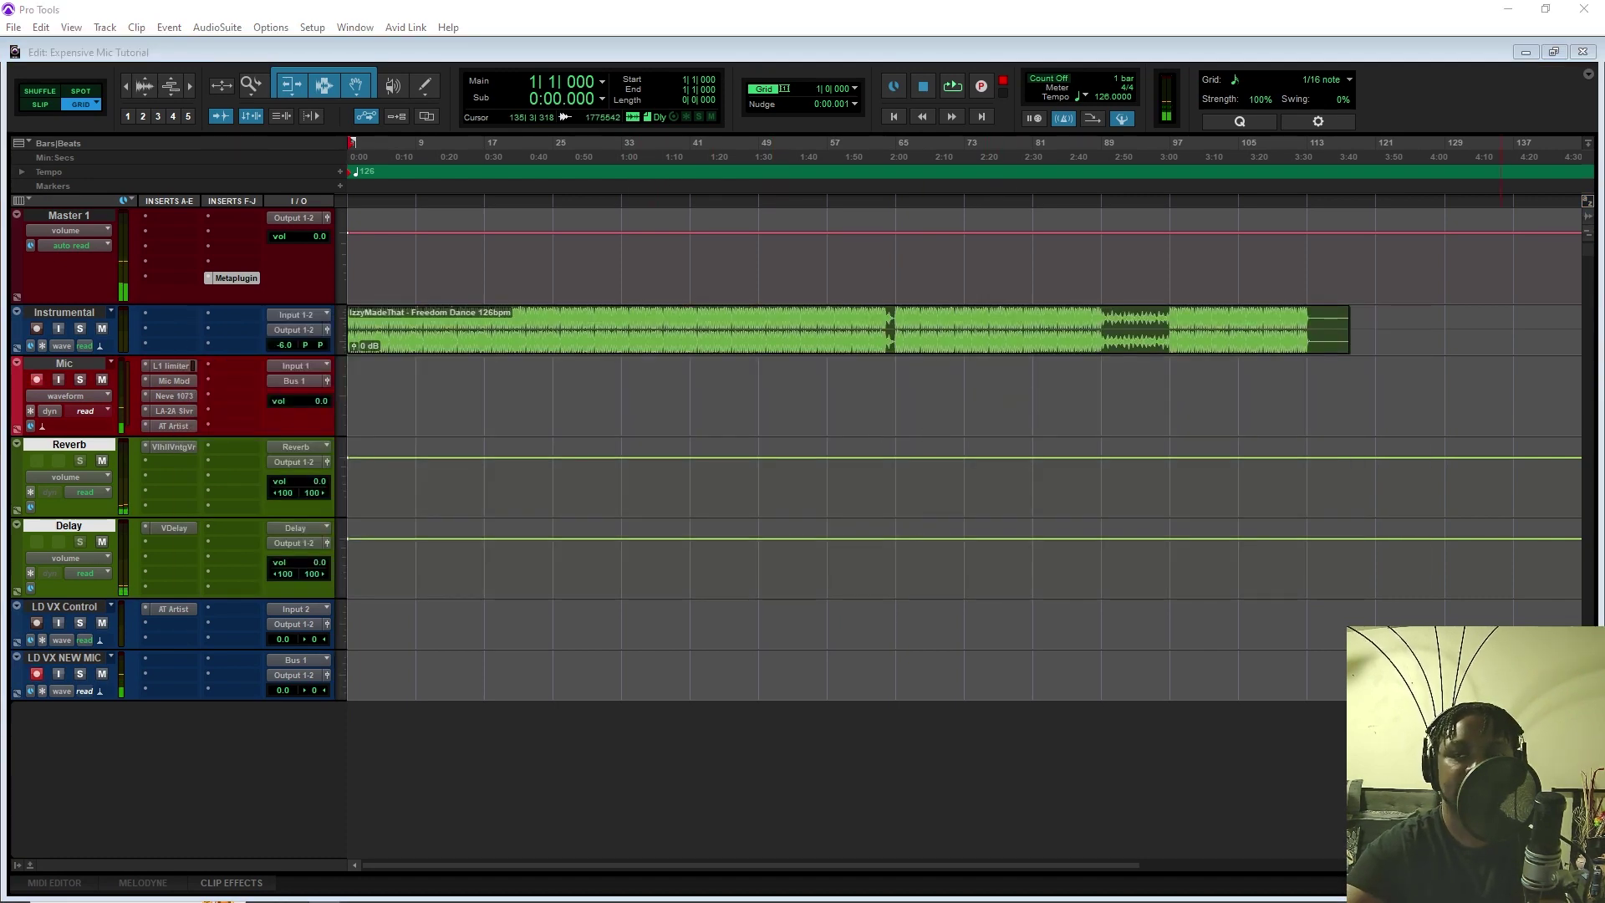
click(147, 650)
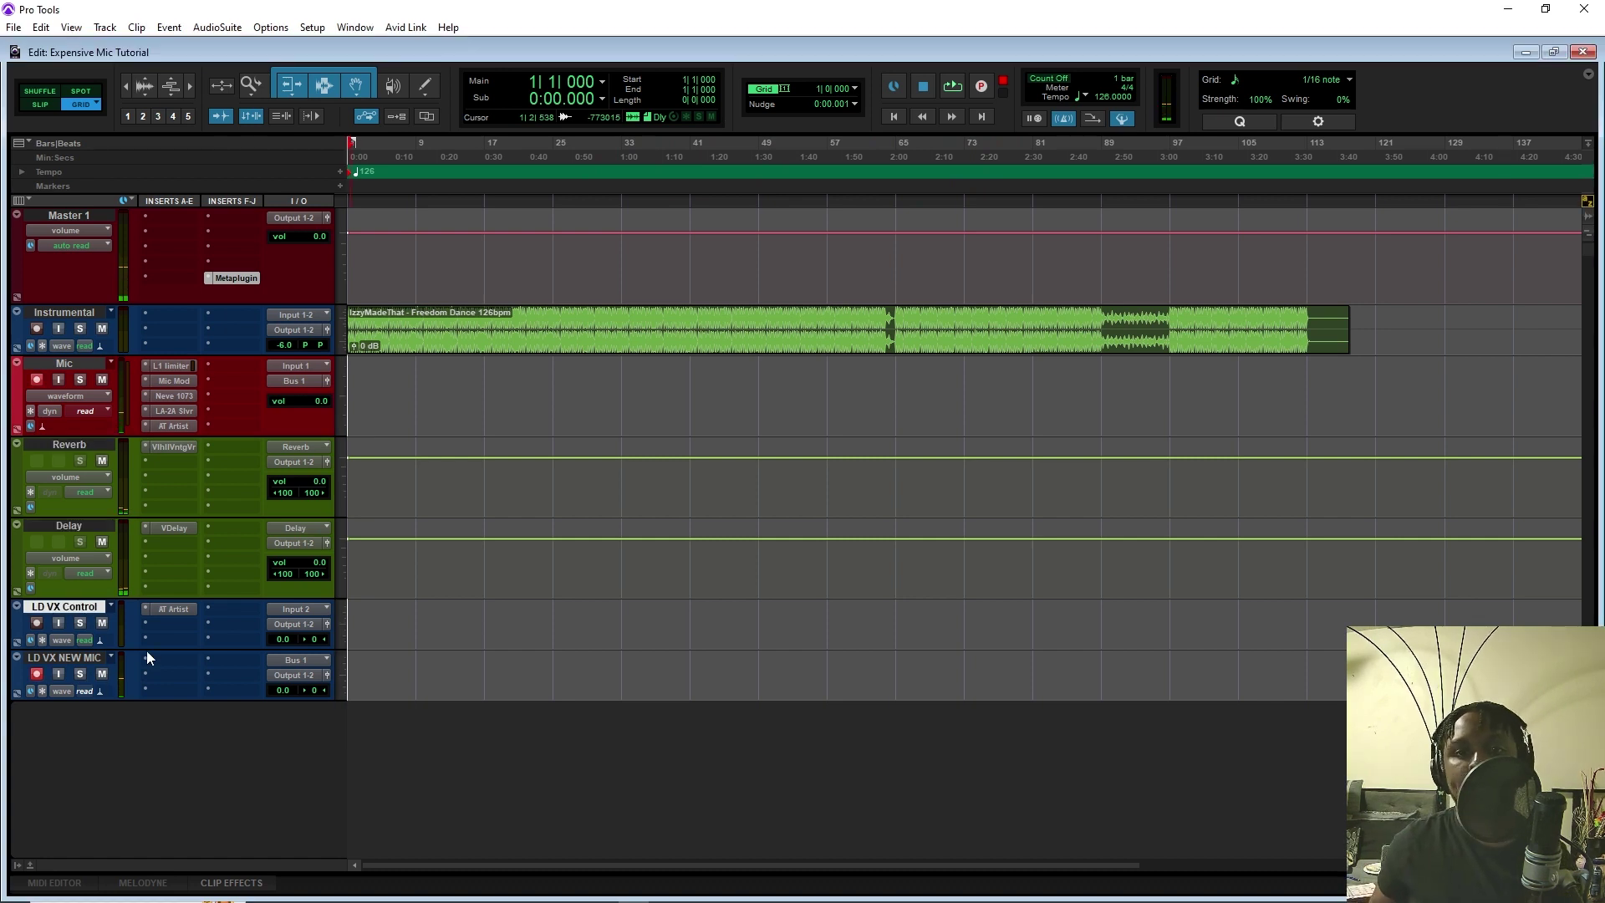
key(space)
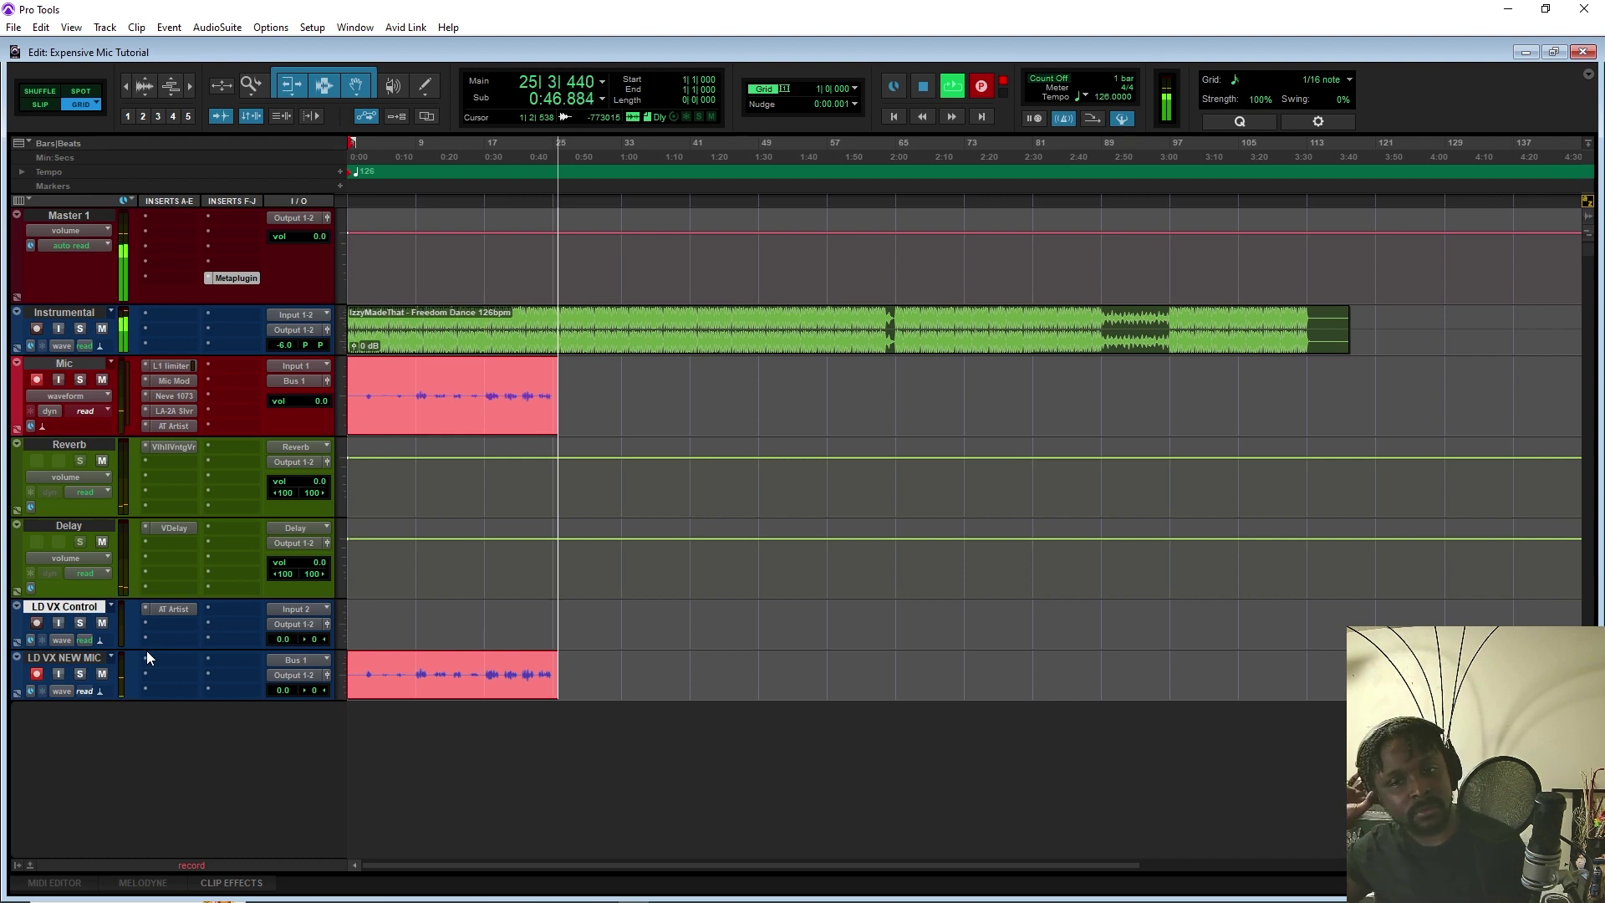
key(space)
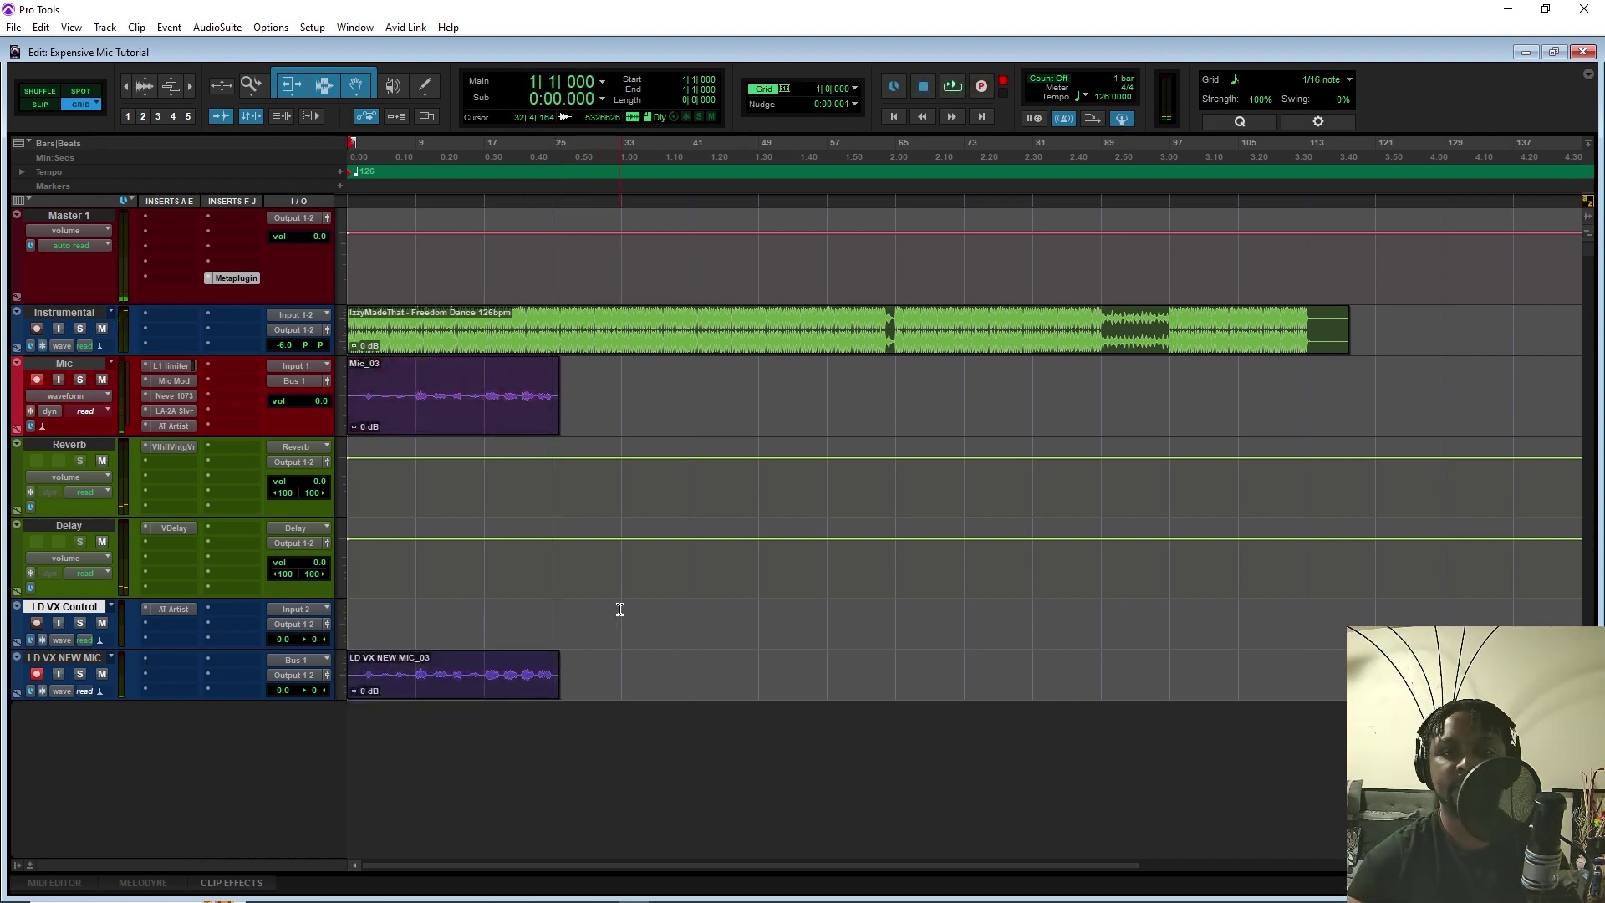
Move the Mic_03 clip from the Mic track onto the LD VX Control track
click(463, 418)
key(Delete)
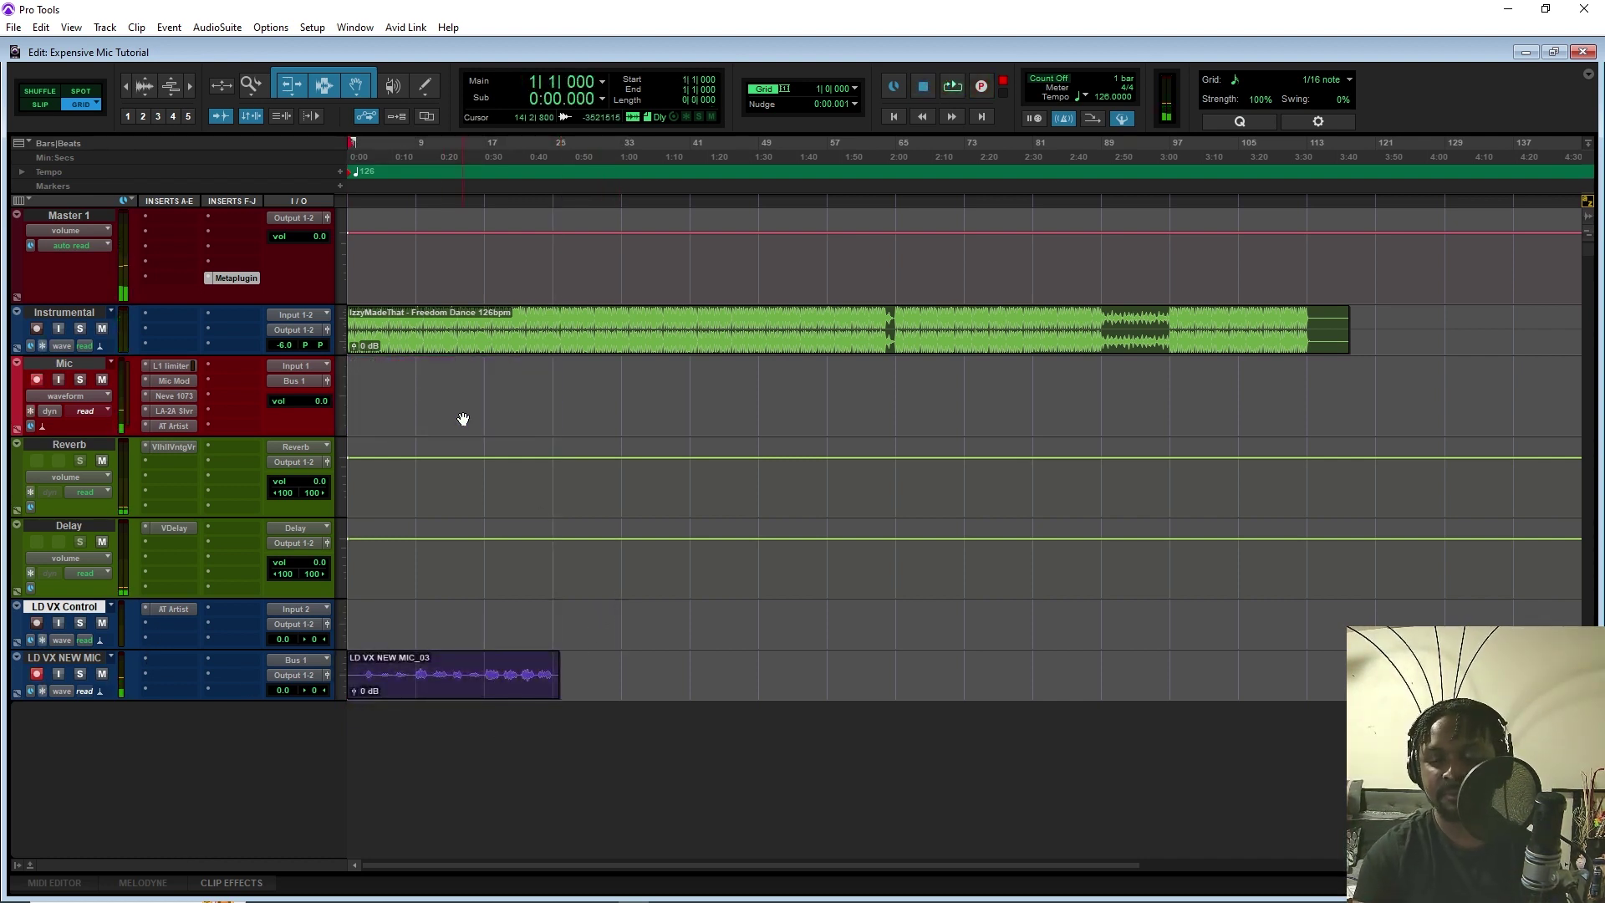
key(ctrl+v)
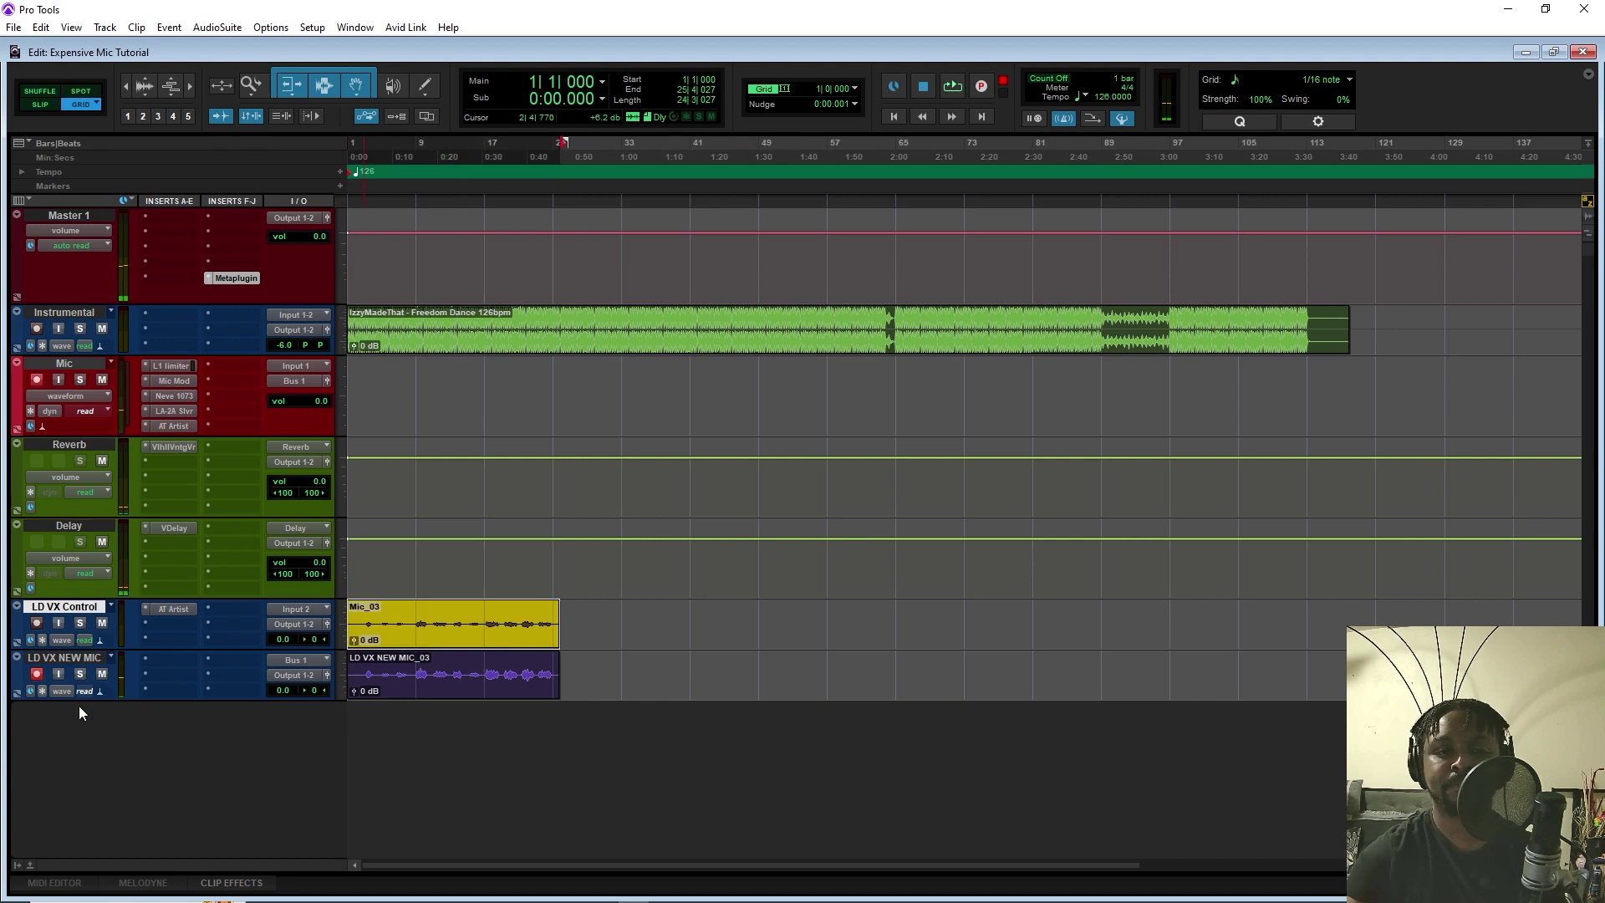
Record a new Mic_04 take starting at bar 21
click(517, 209)
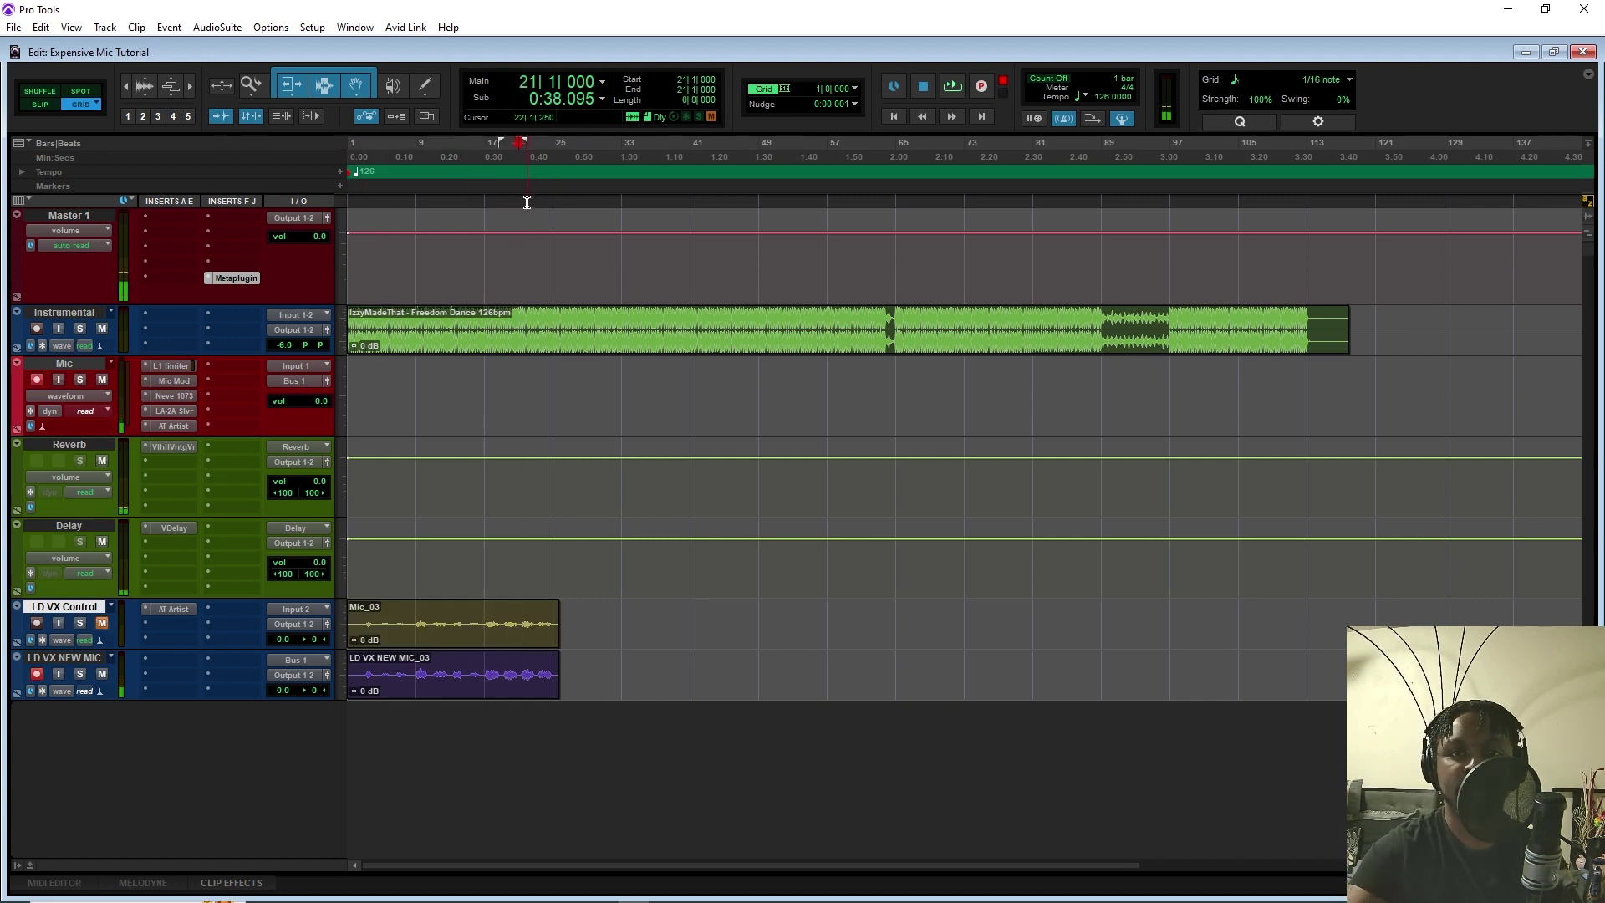
key(space)
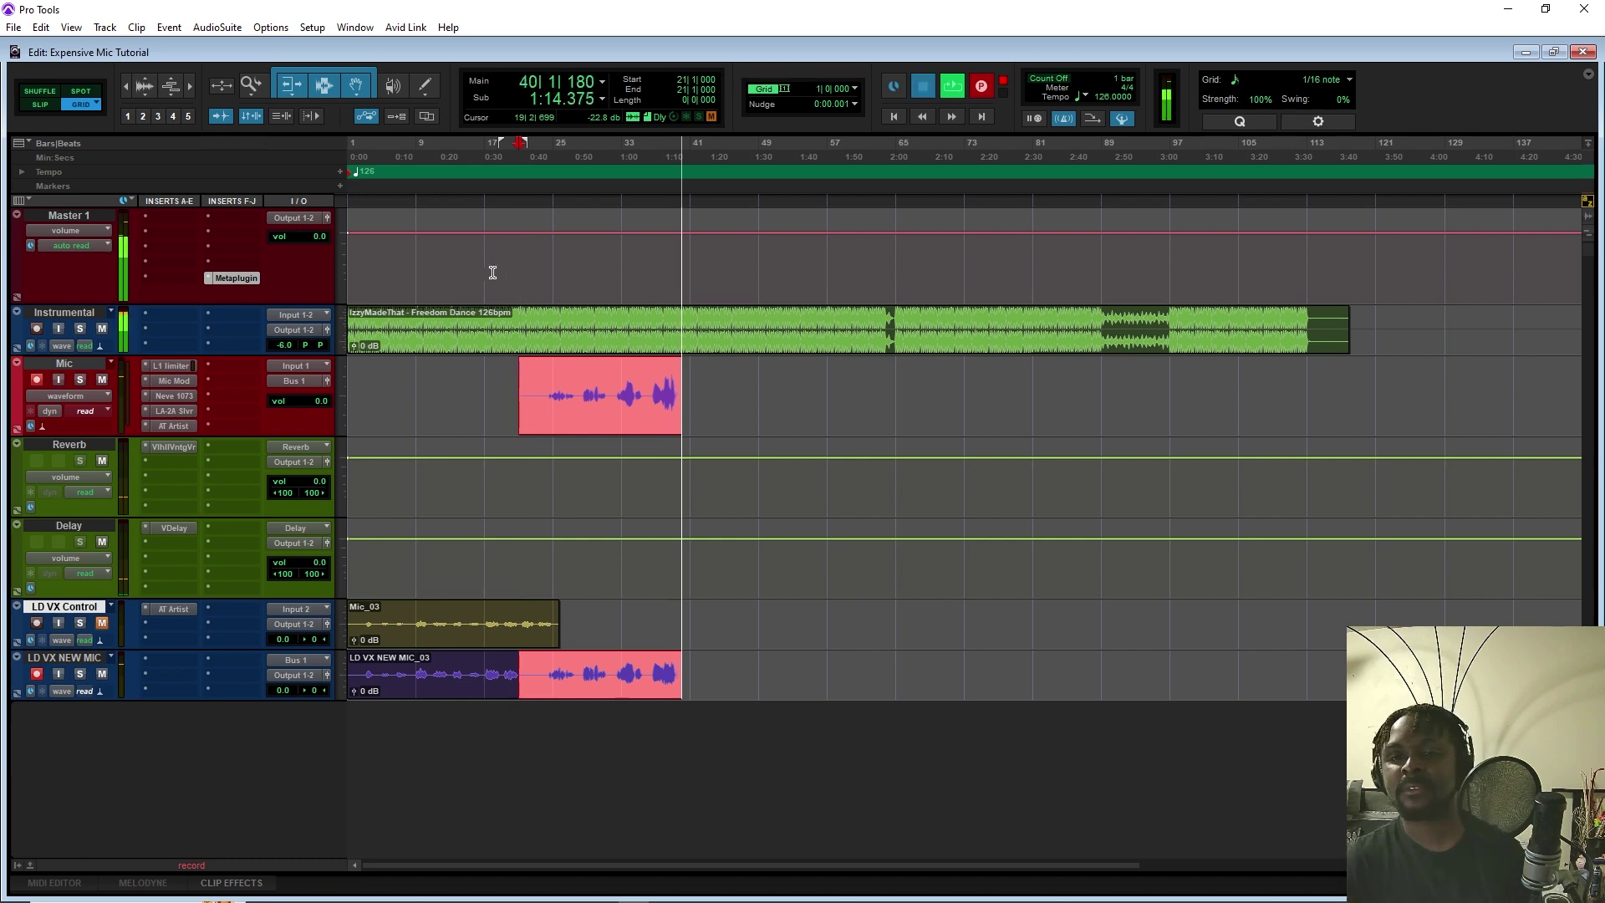
key(space)
Record the Mic_05 take from bar 32, then close the clip effects panel
click(611, 393)
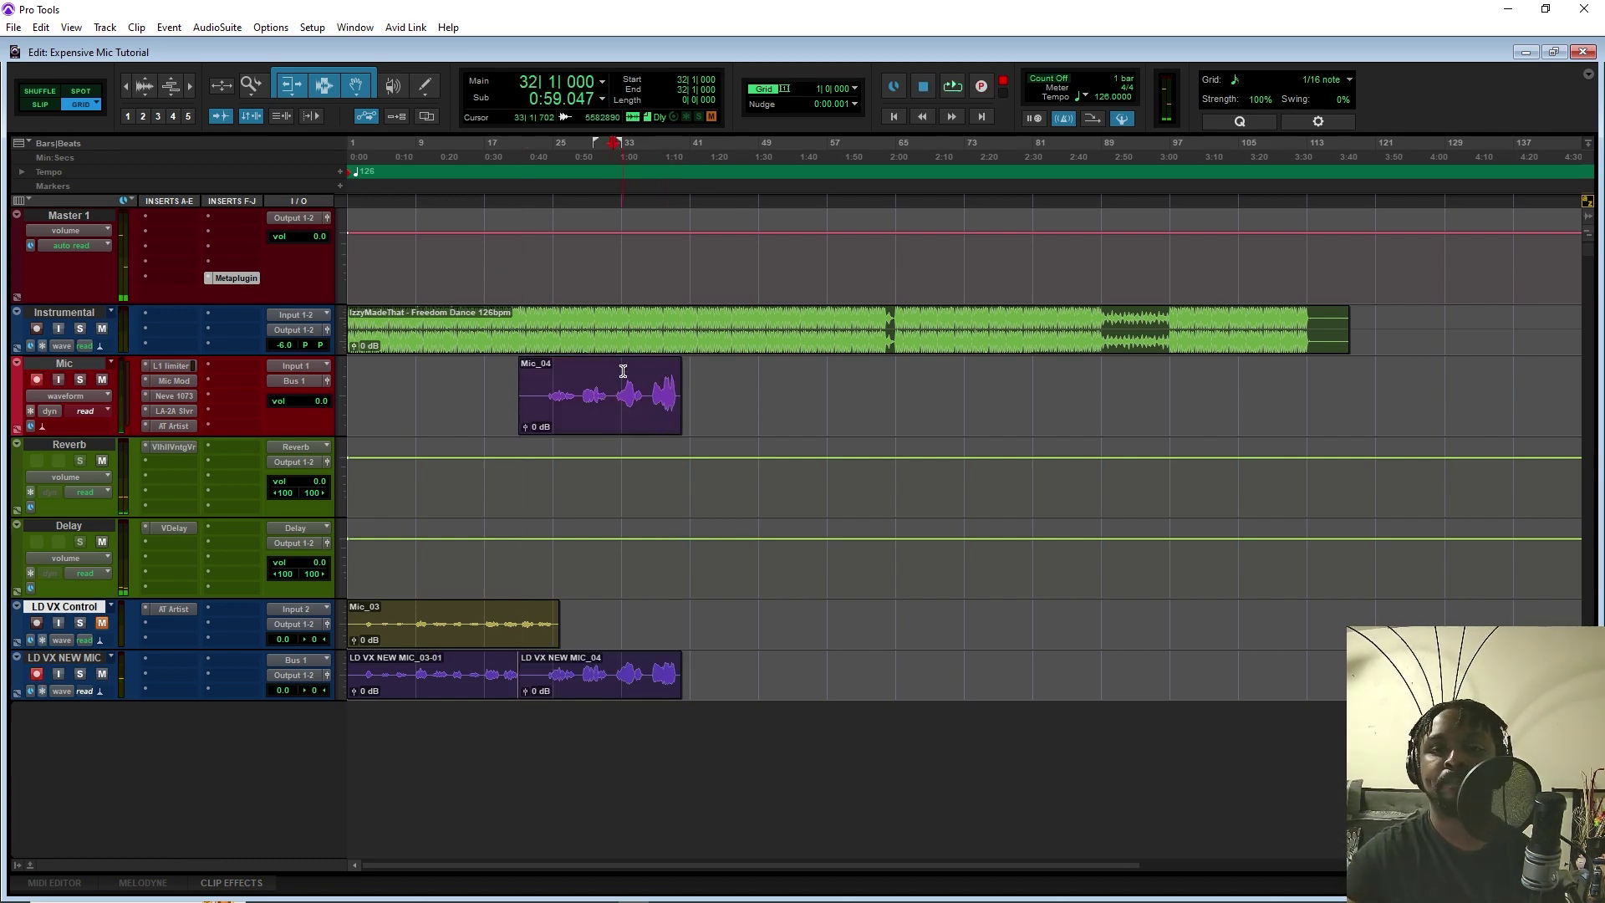
key(space)
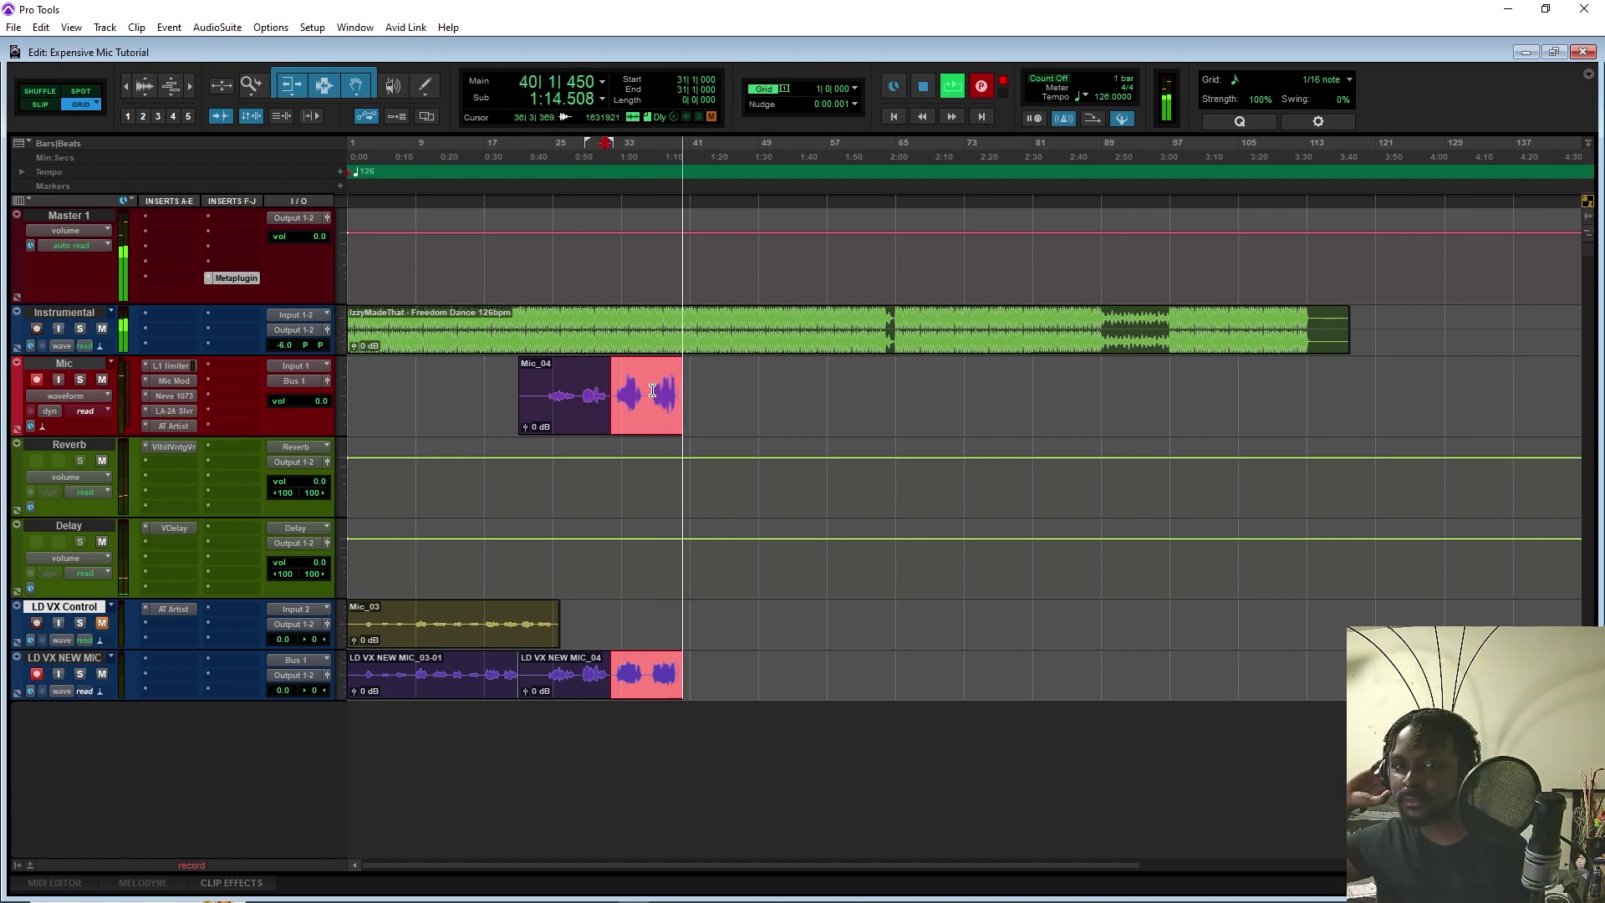
key(space)
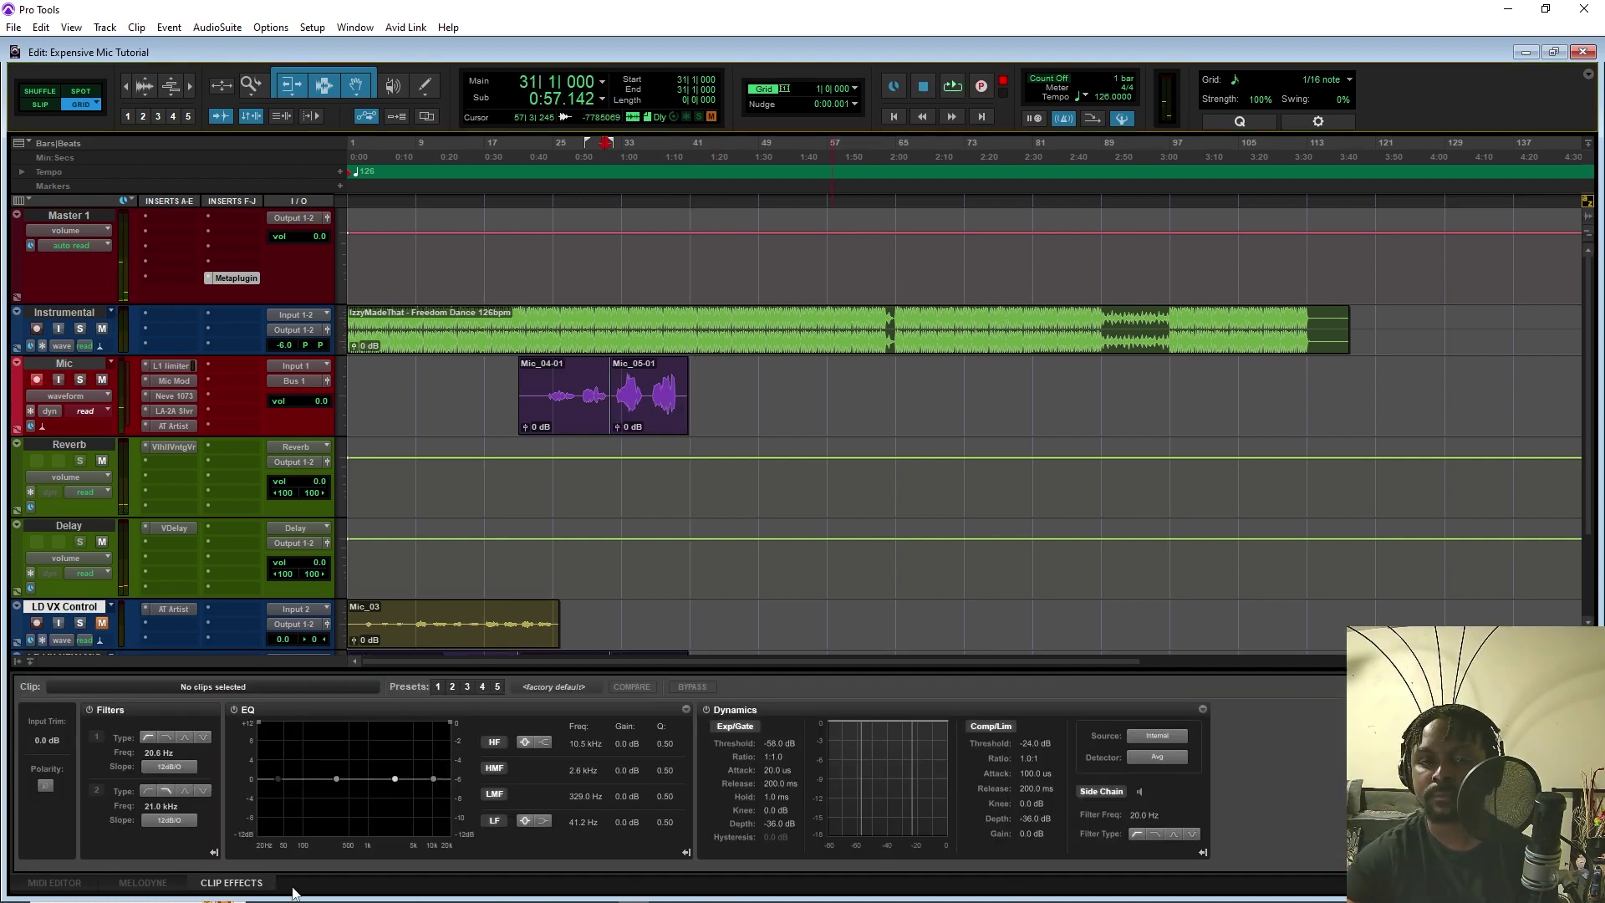
click(268, 884)
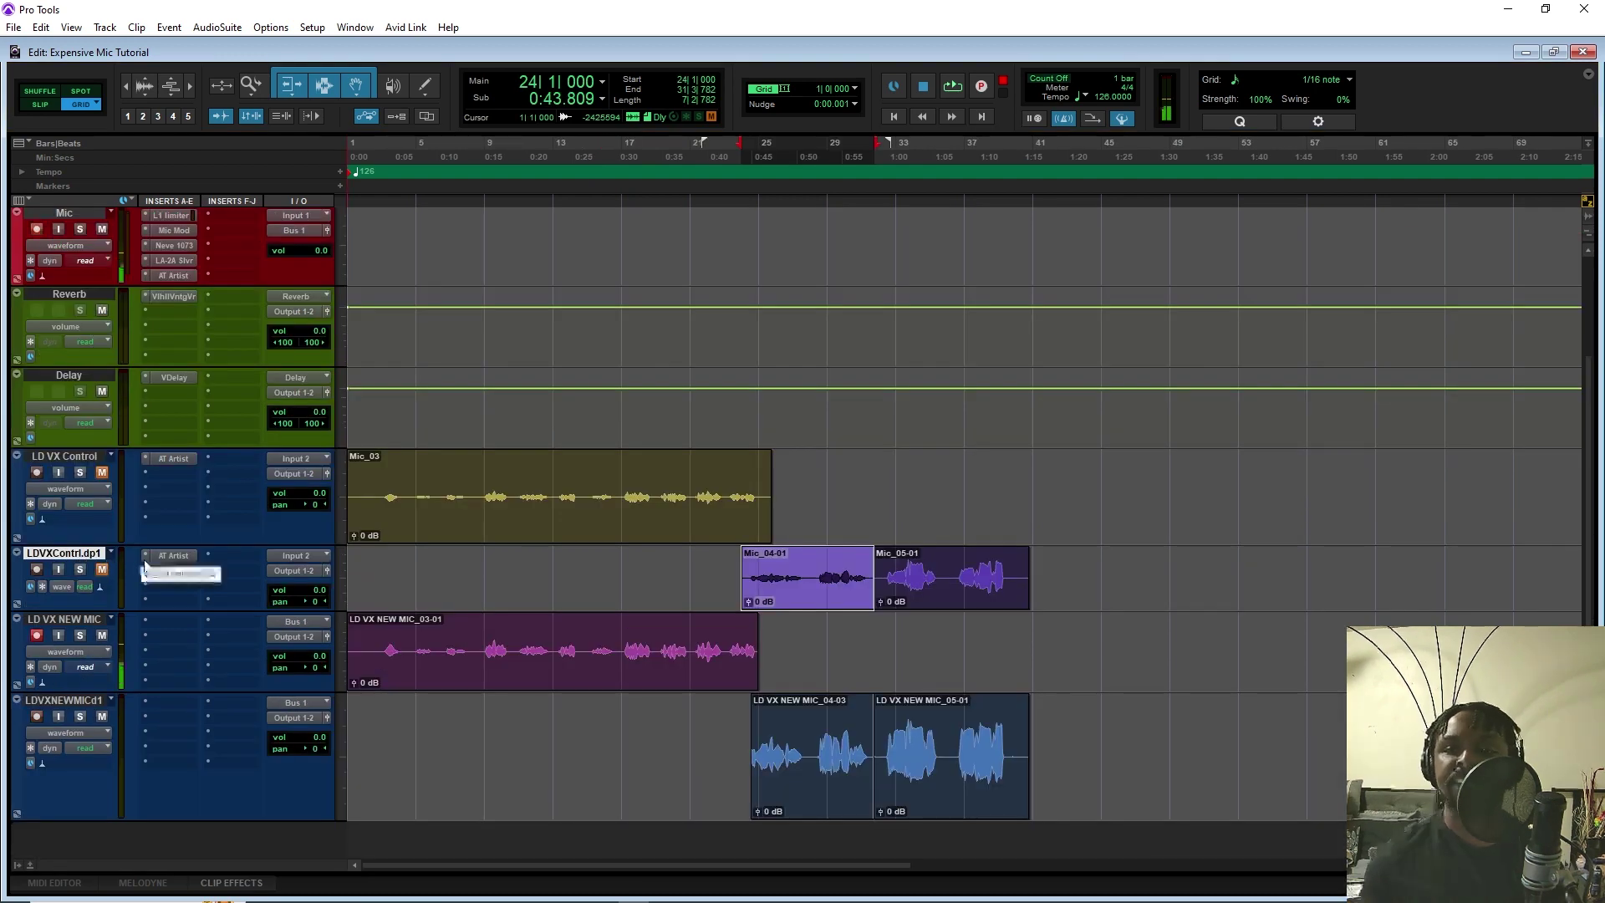
Make the LD VX NEW MIC track taller and extend clip LD VX NEW MIC_04-03 slightly earlier
click(1050, 580)
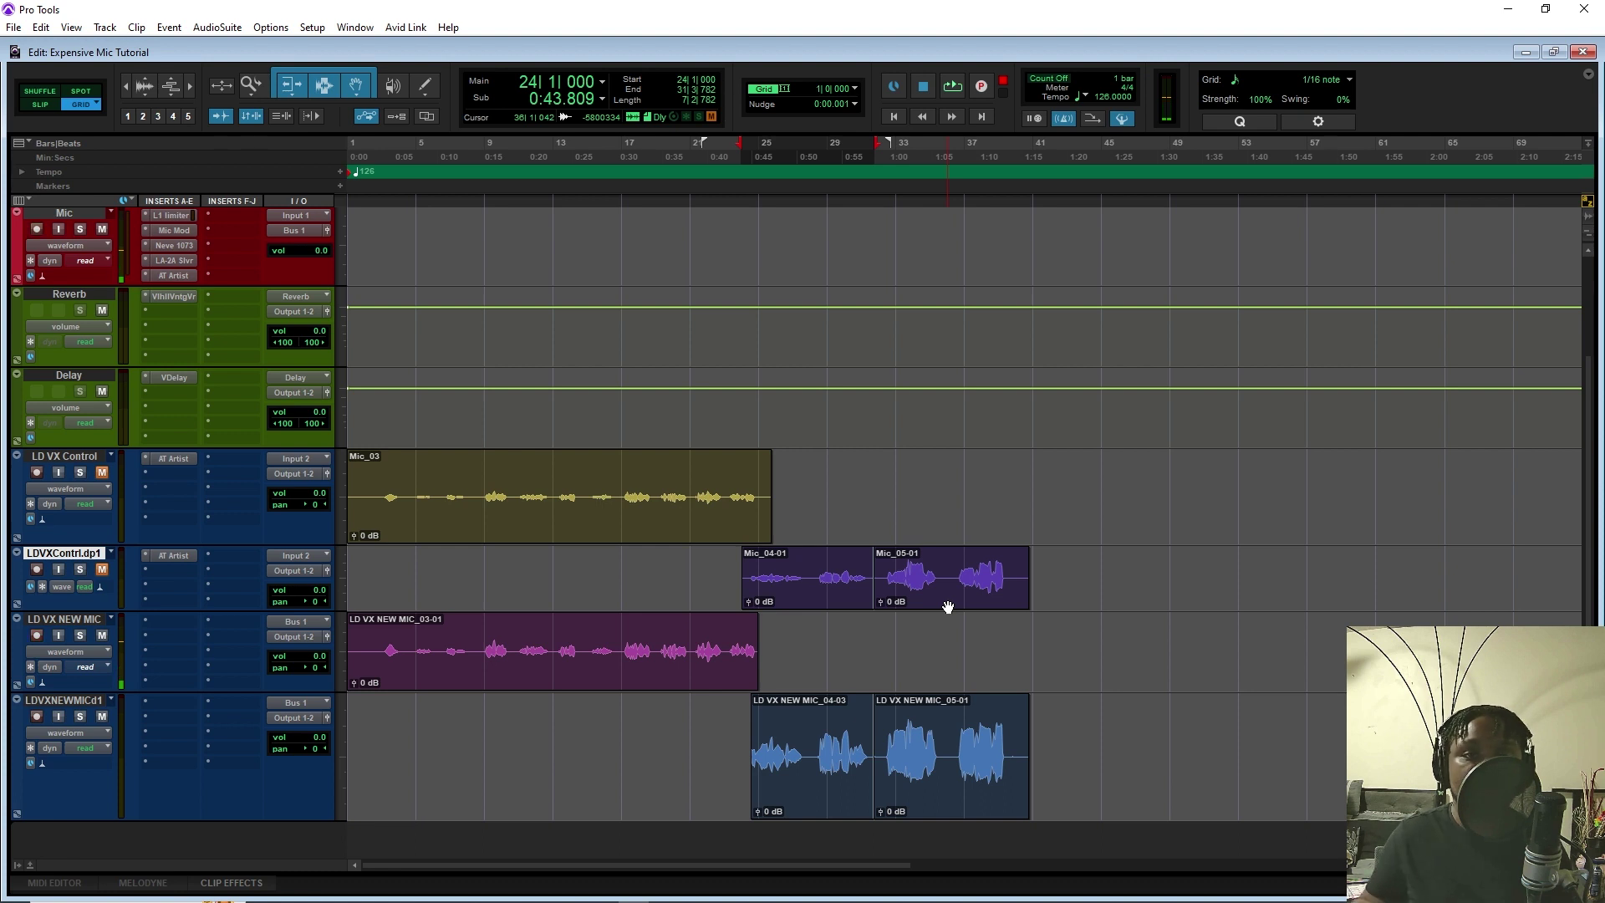
drag(430, 692, 430, 705)
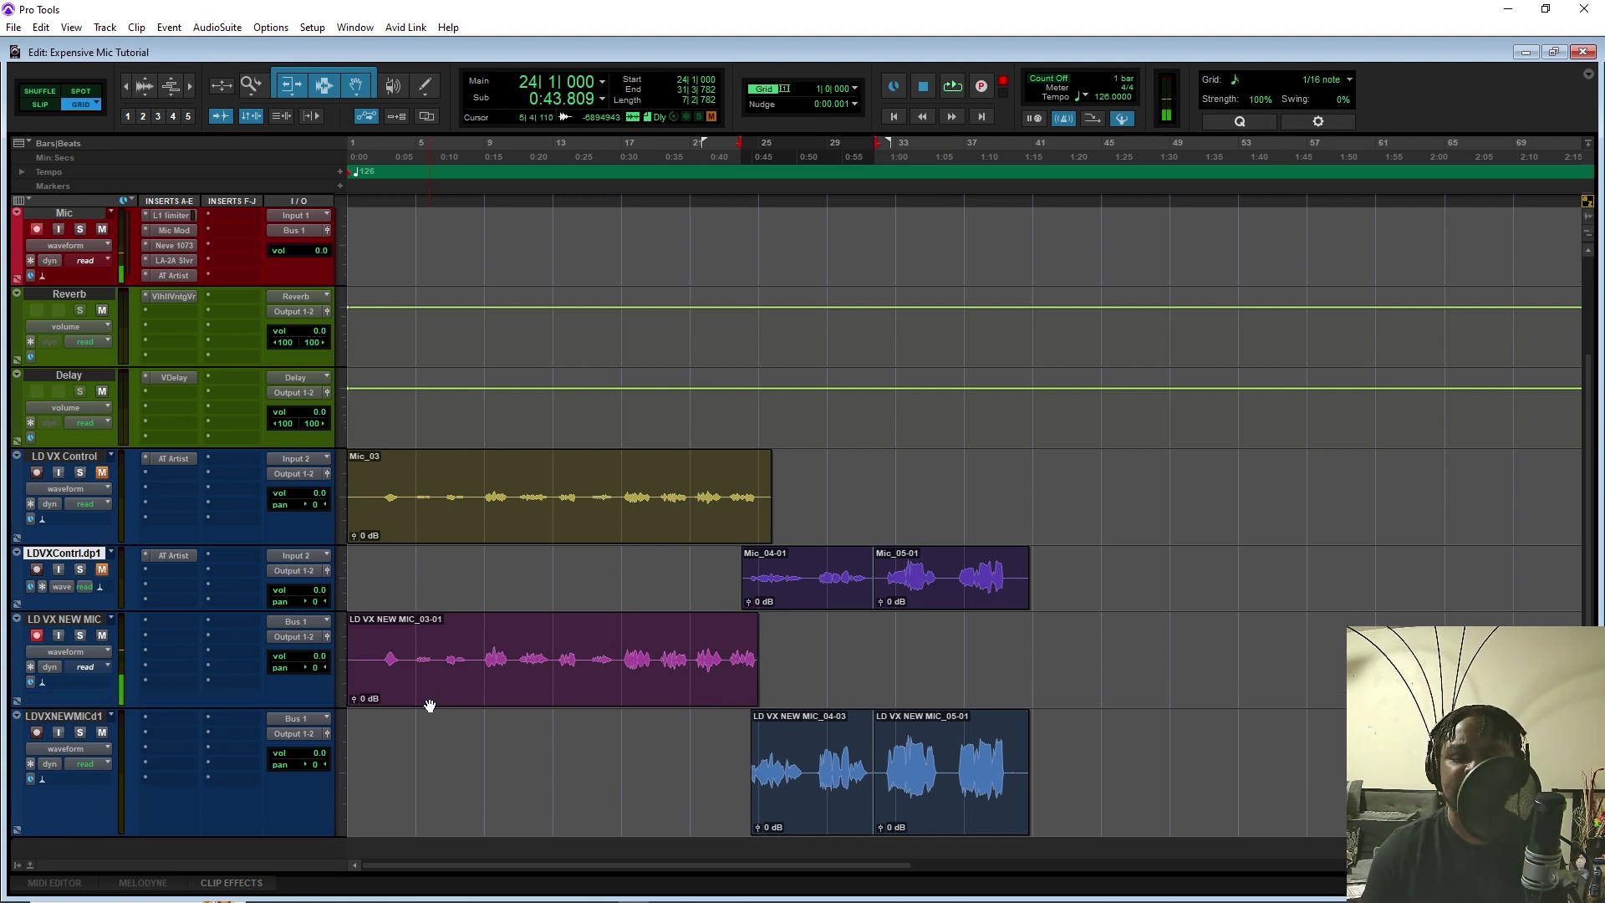
drag(752, 796, 734, 794)
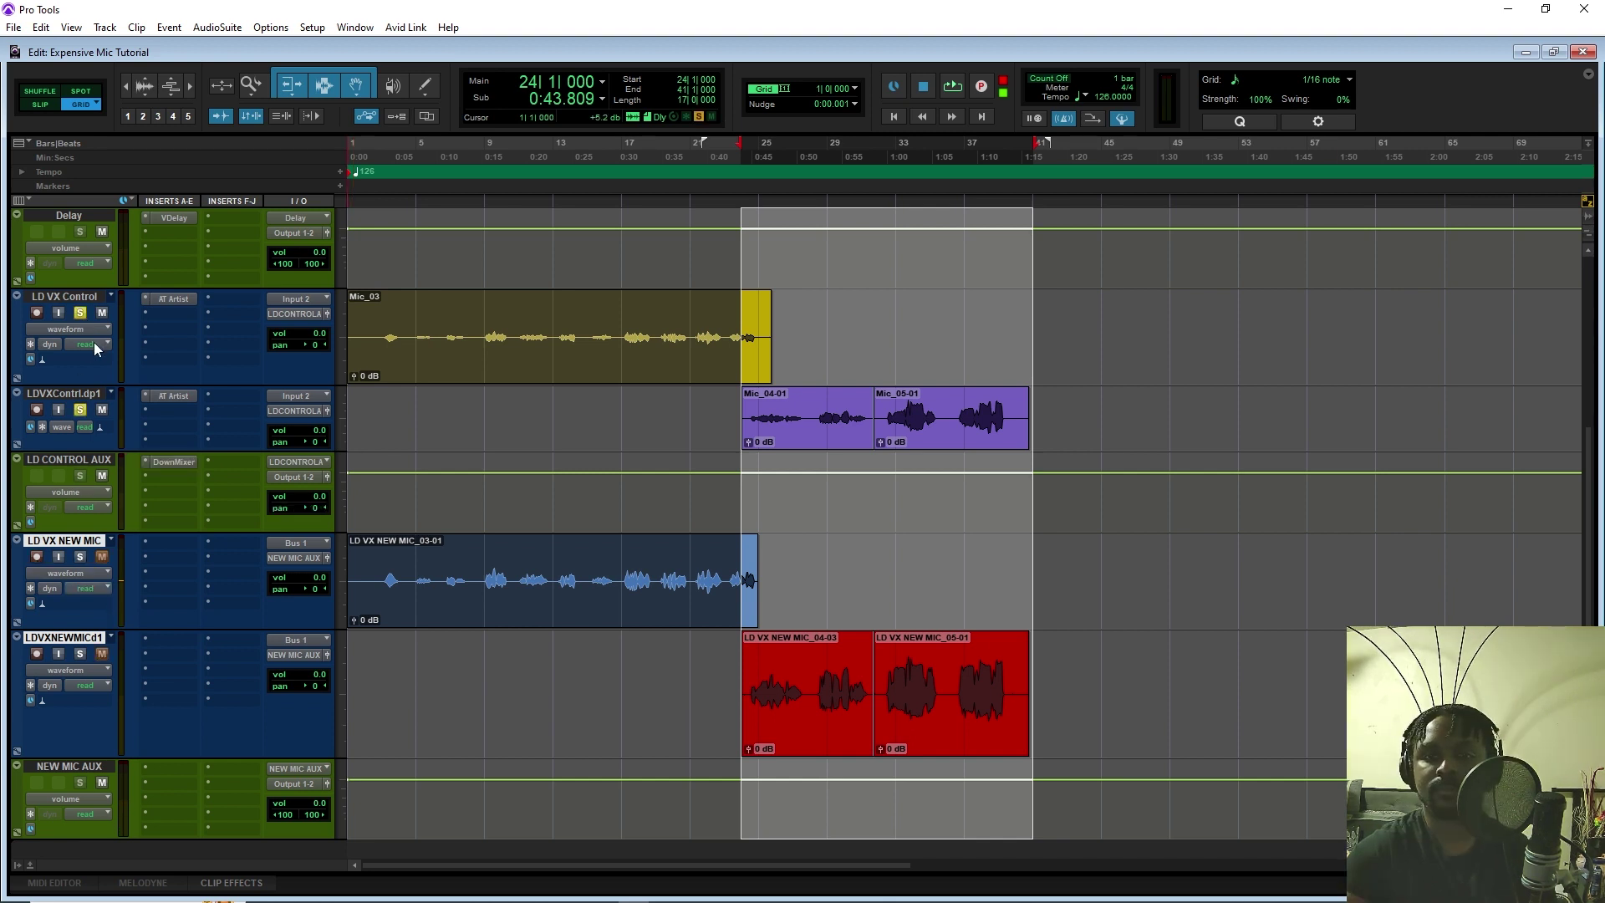
Play from bar 24, switching solo new-mic, control, then back to new-mic vocal tracks
key(space)
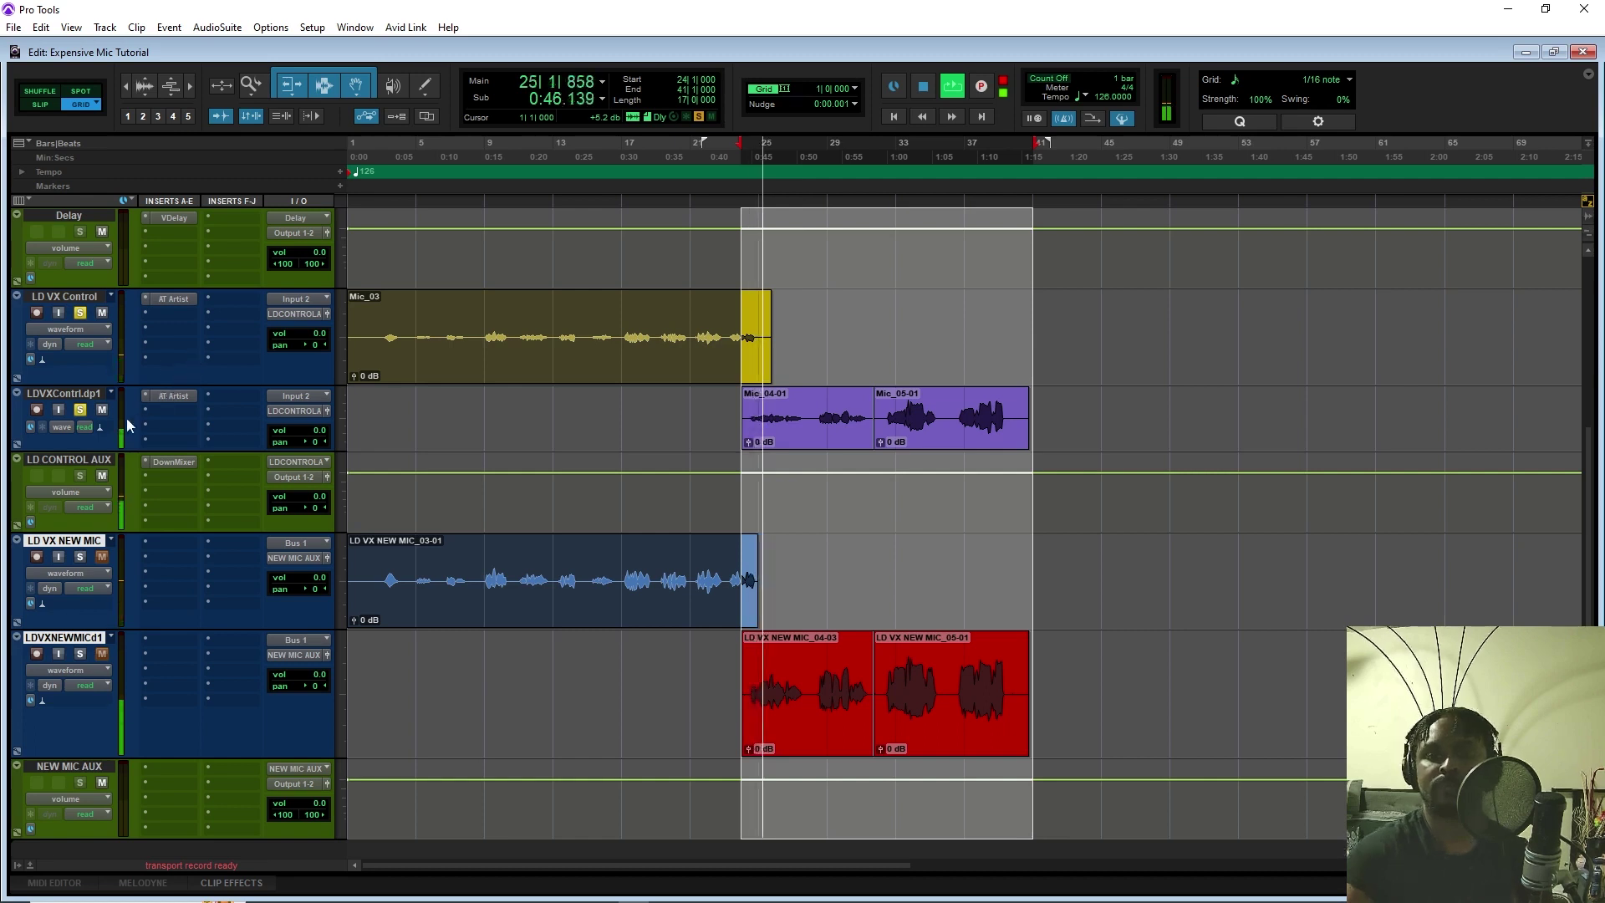
ctrl+click(80, 556)
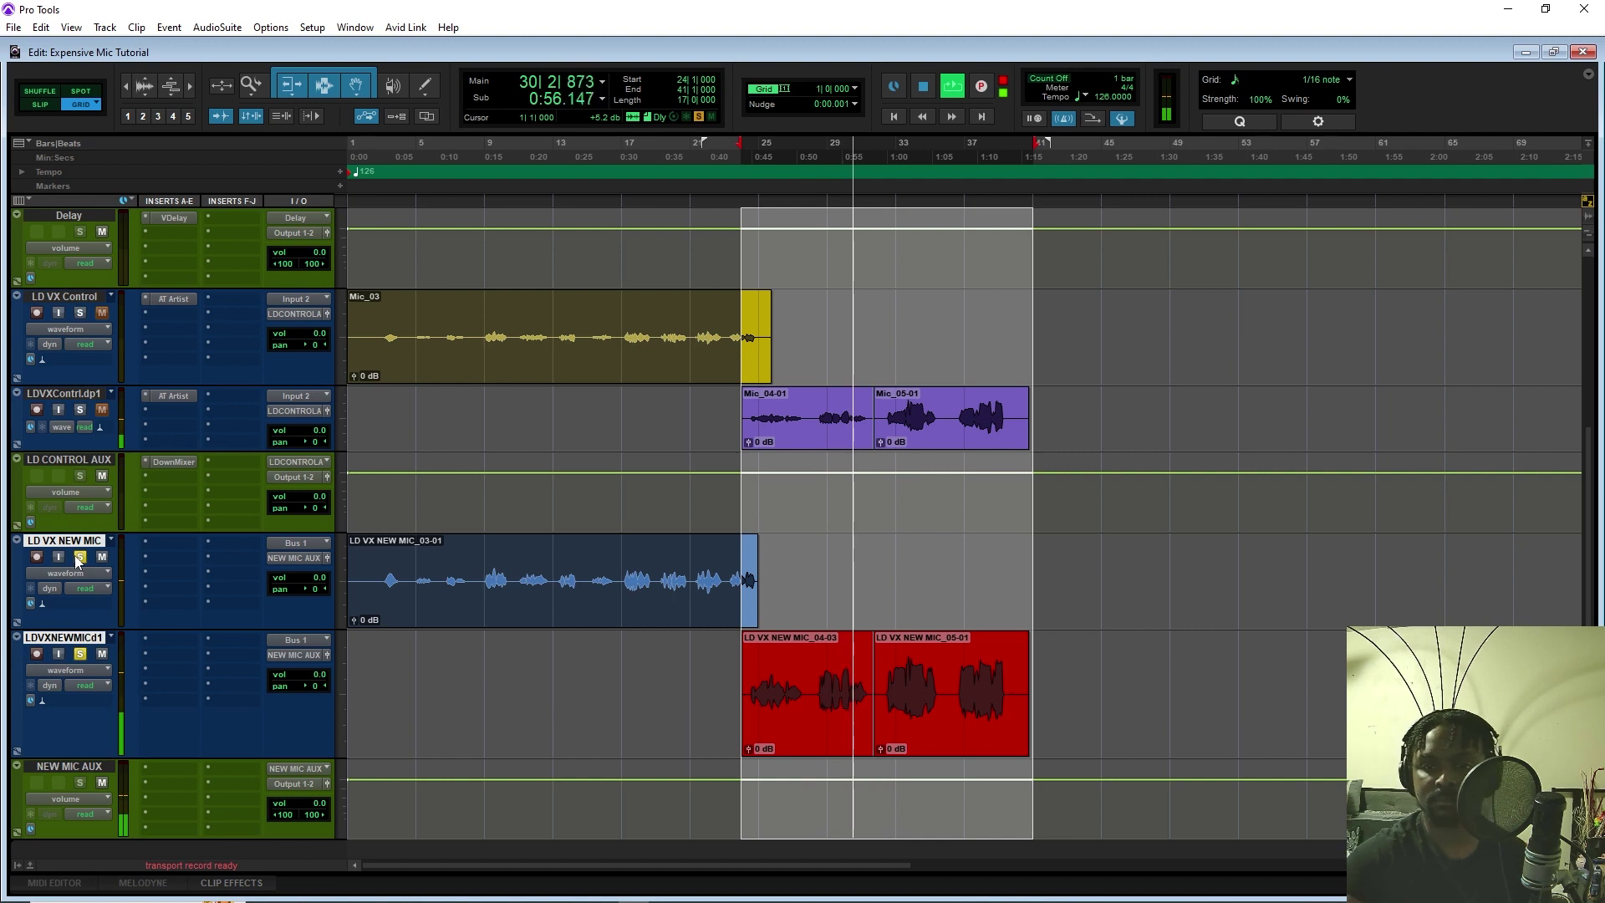
ctrl+click(79, 410)
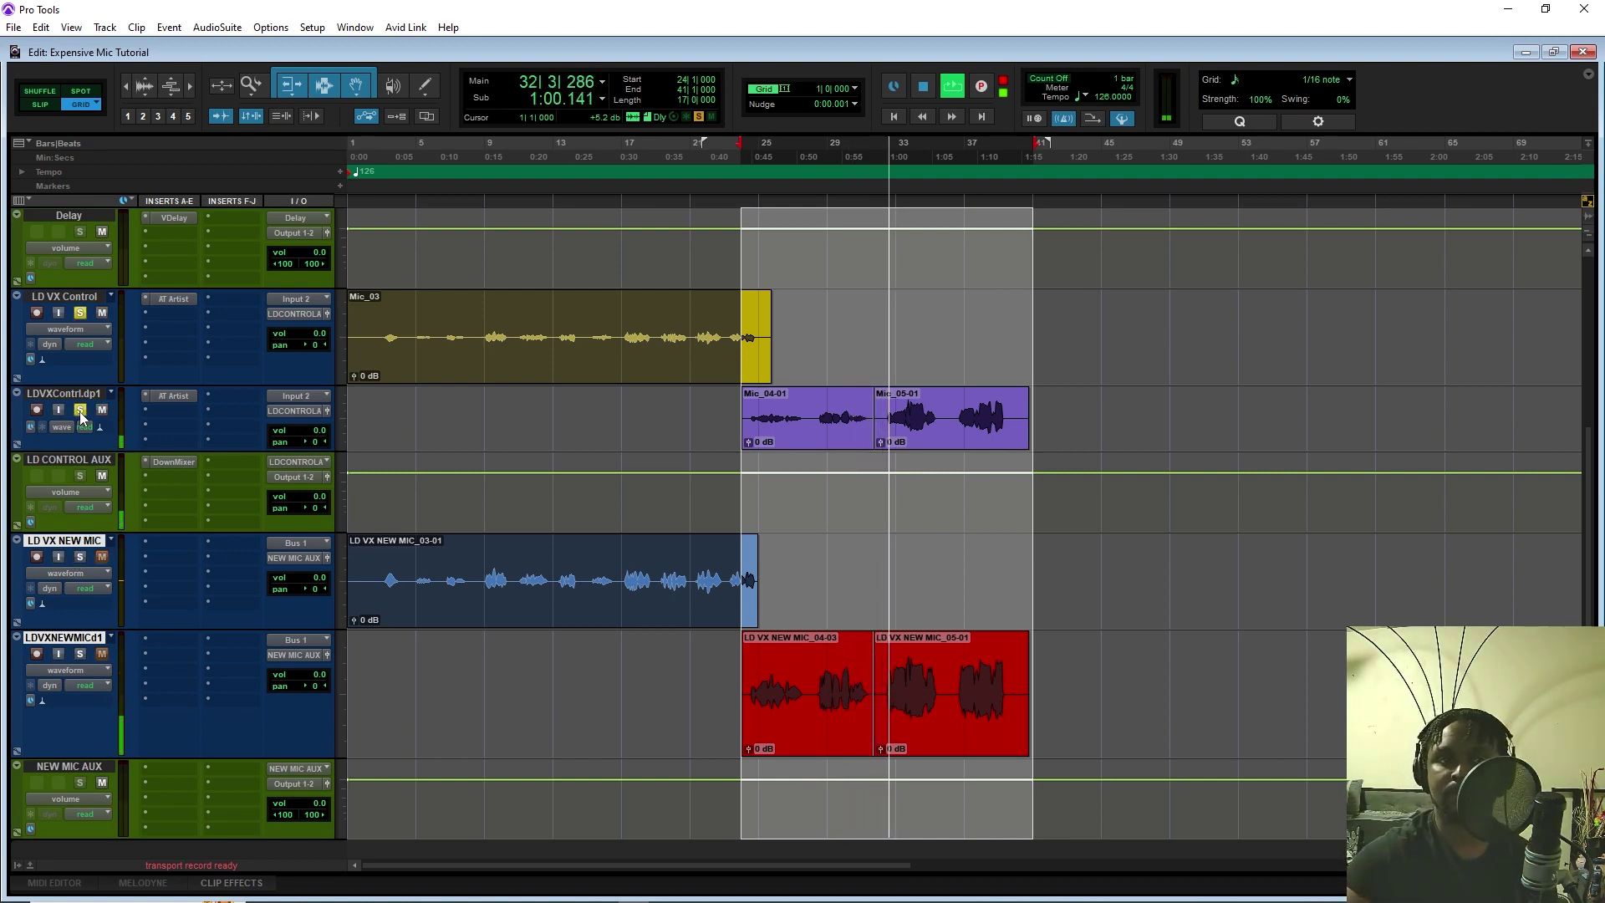
click(80, 557)
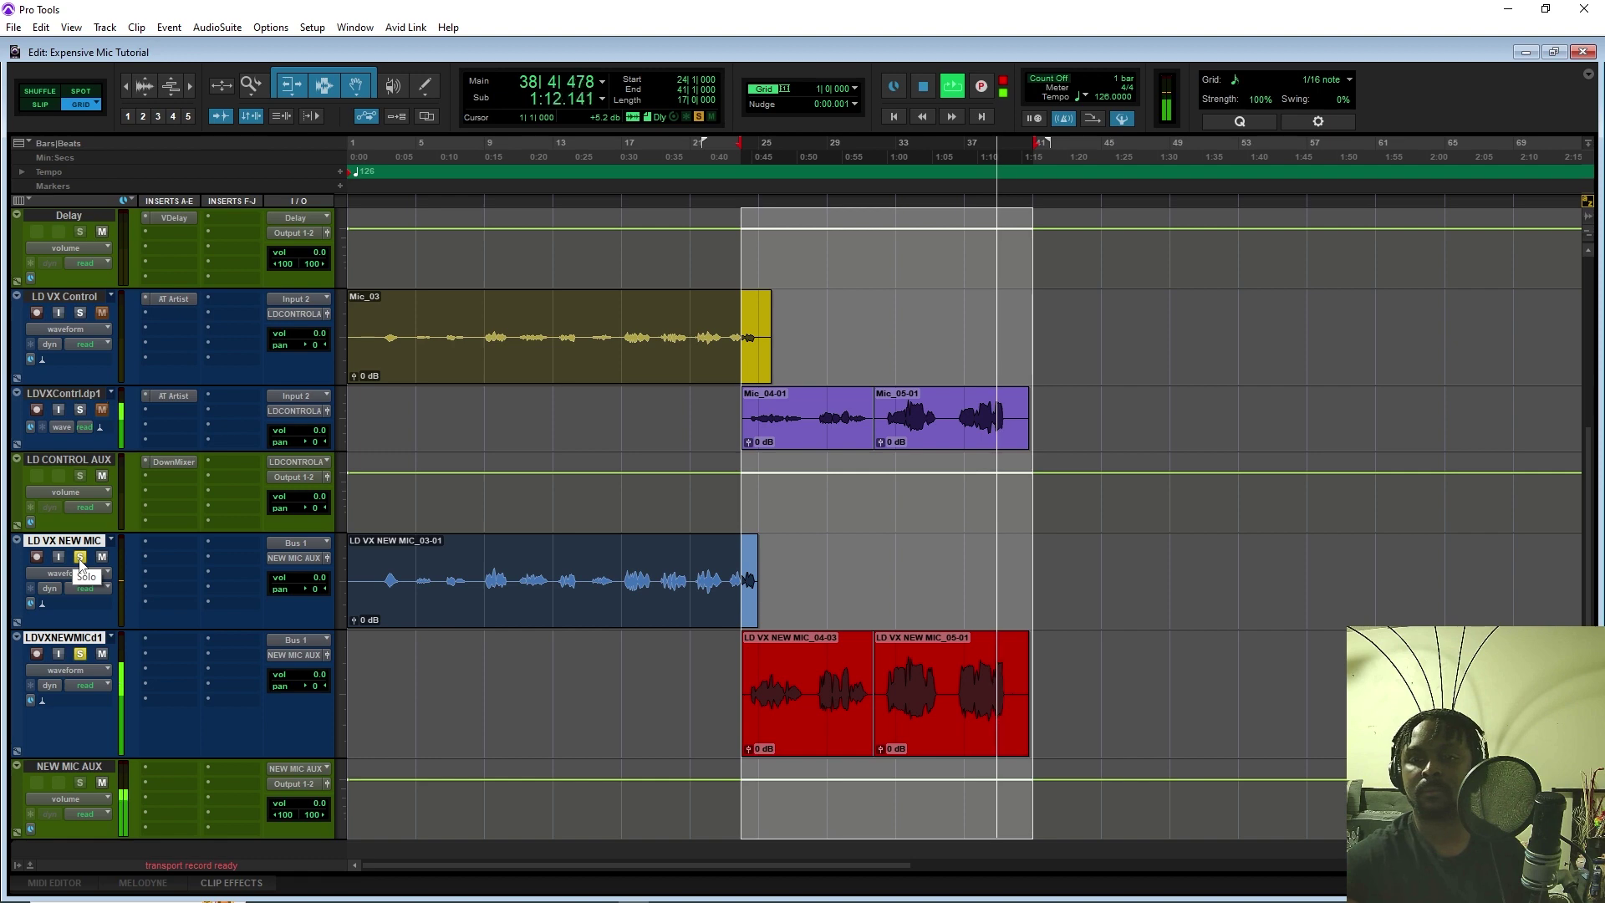
key(space)
scroll(35, 775, up, 5)
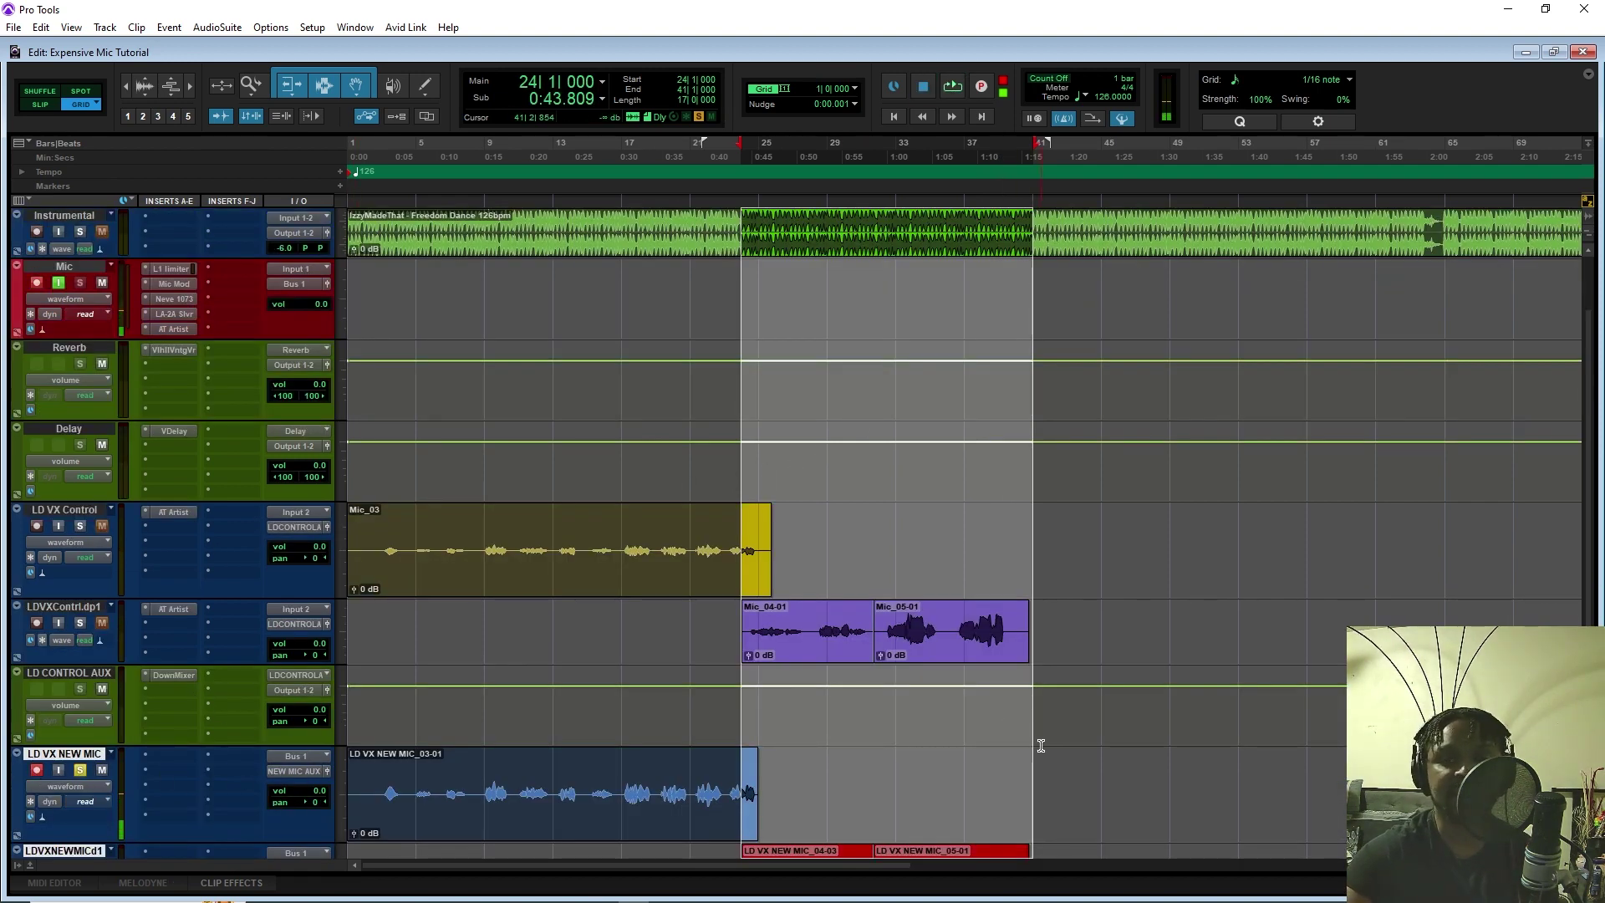
Narrow the time selection in the ruler to bars 32–36
scroll(827, 710, down, 4)
scroll(907, 505, up, 2)
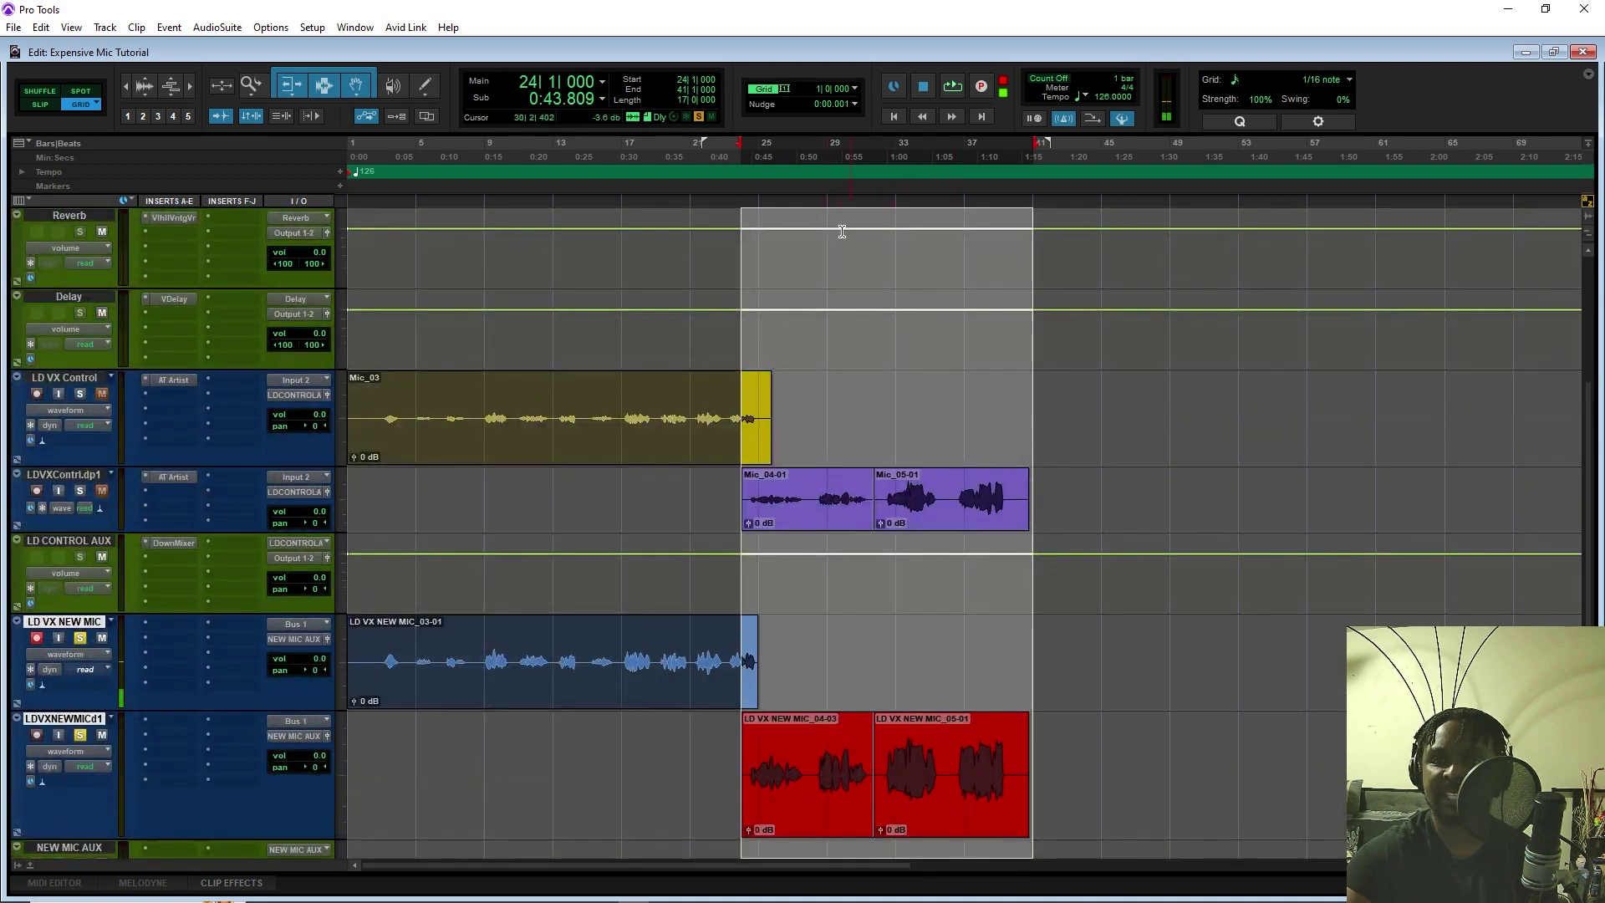
drag(742, 153, 944, 175)
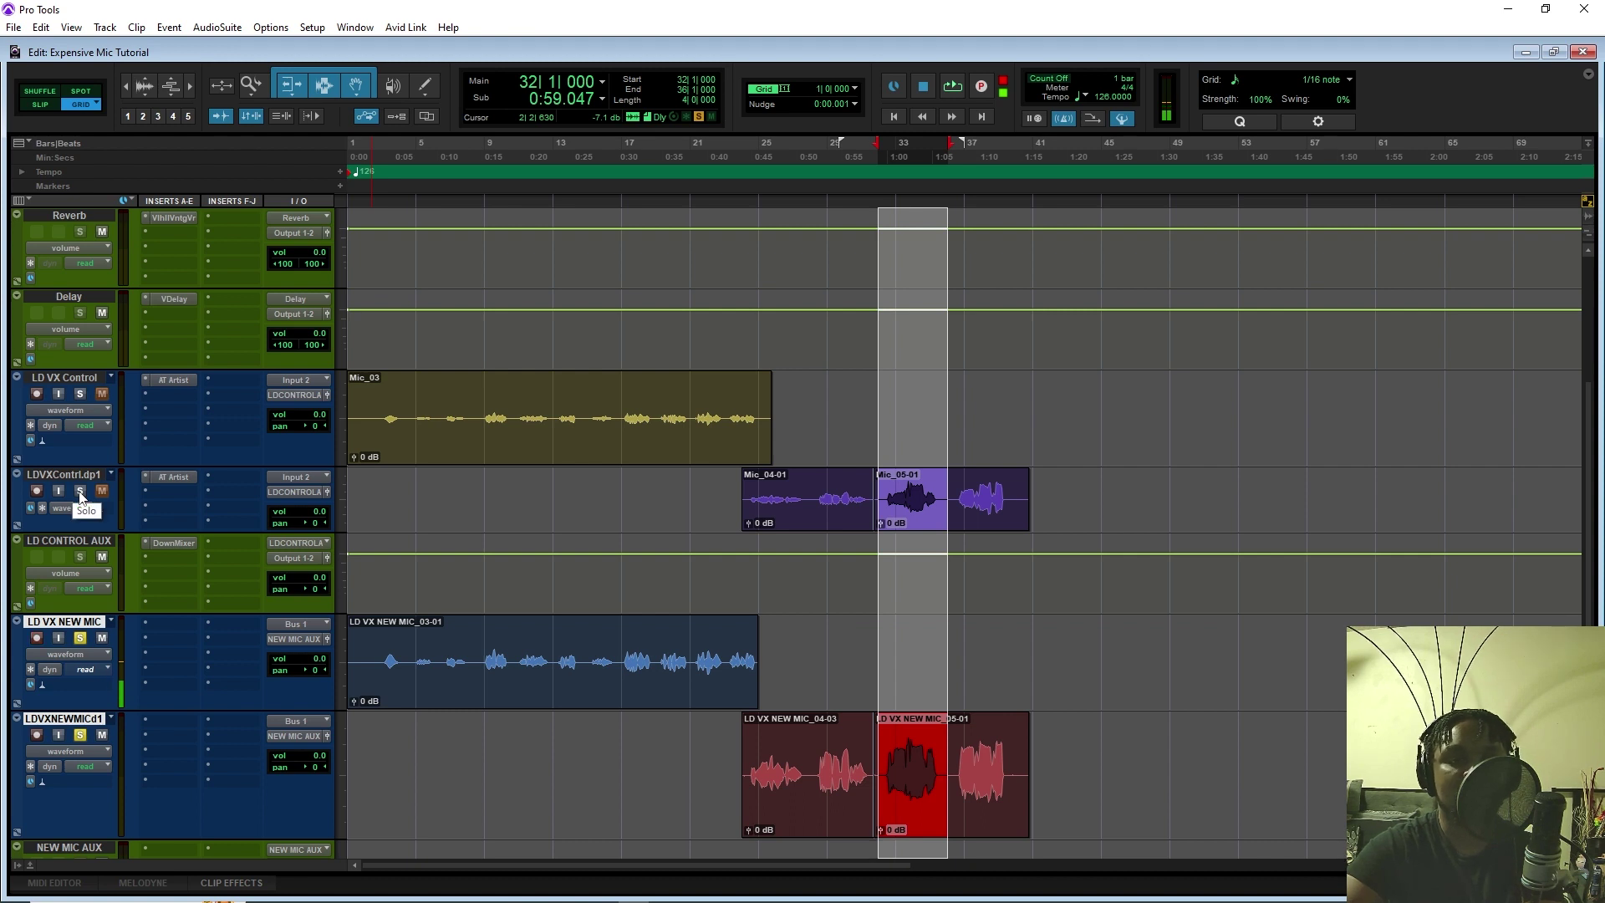
Loop bars 32–36, alternating solo between control and new-mic vocal tracks, ending on new-mic
click(80, 491)
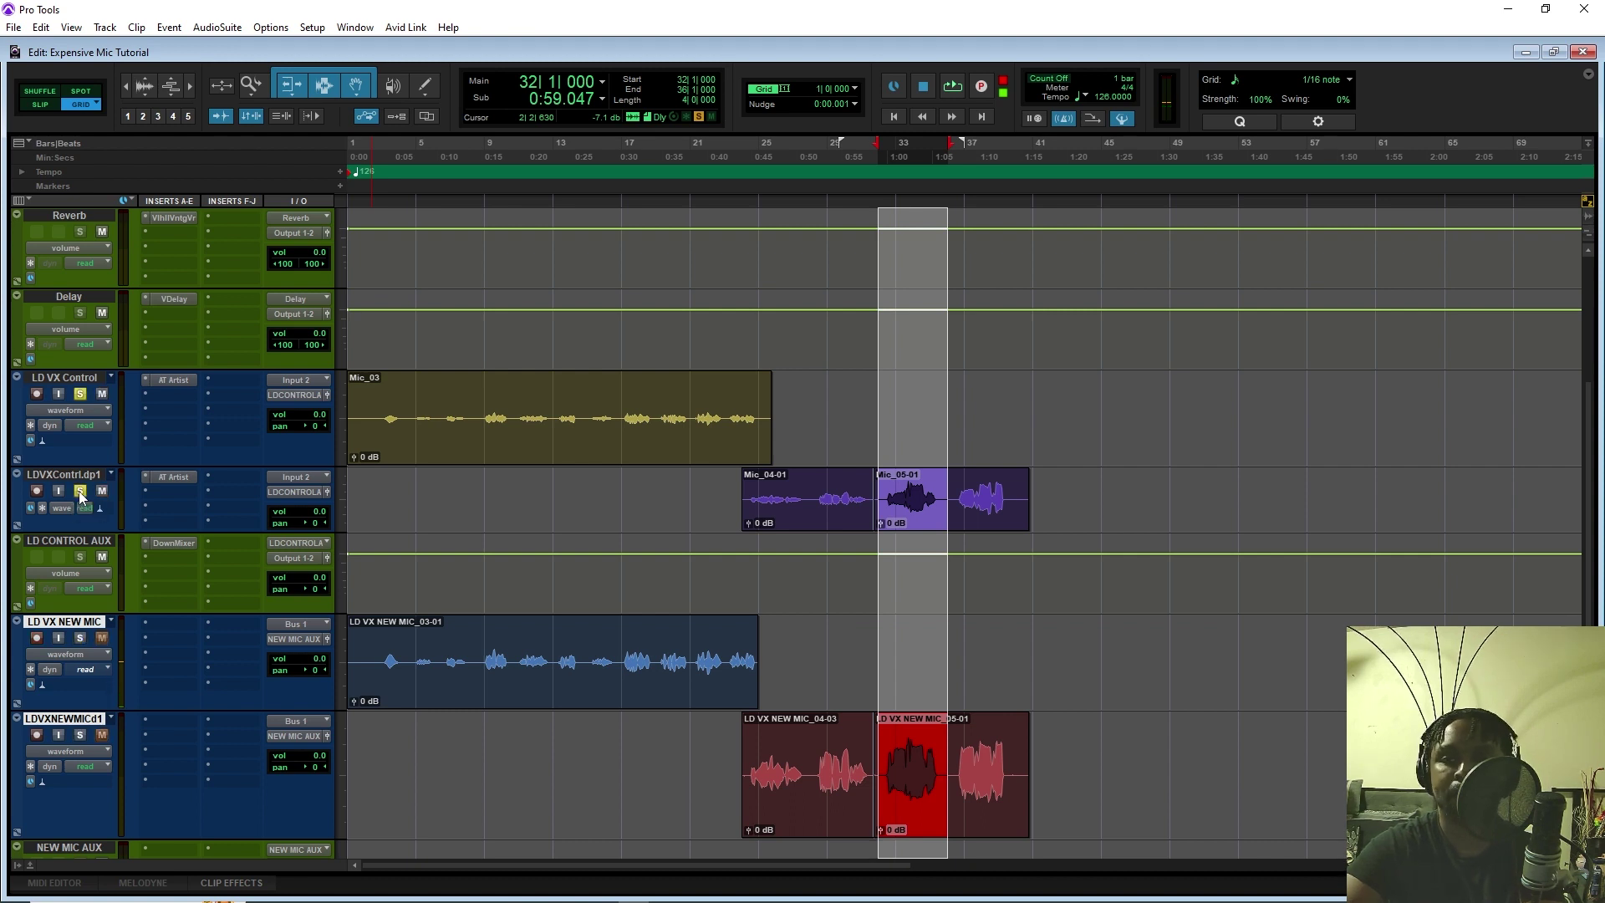
key(space)
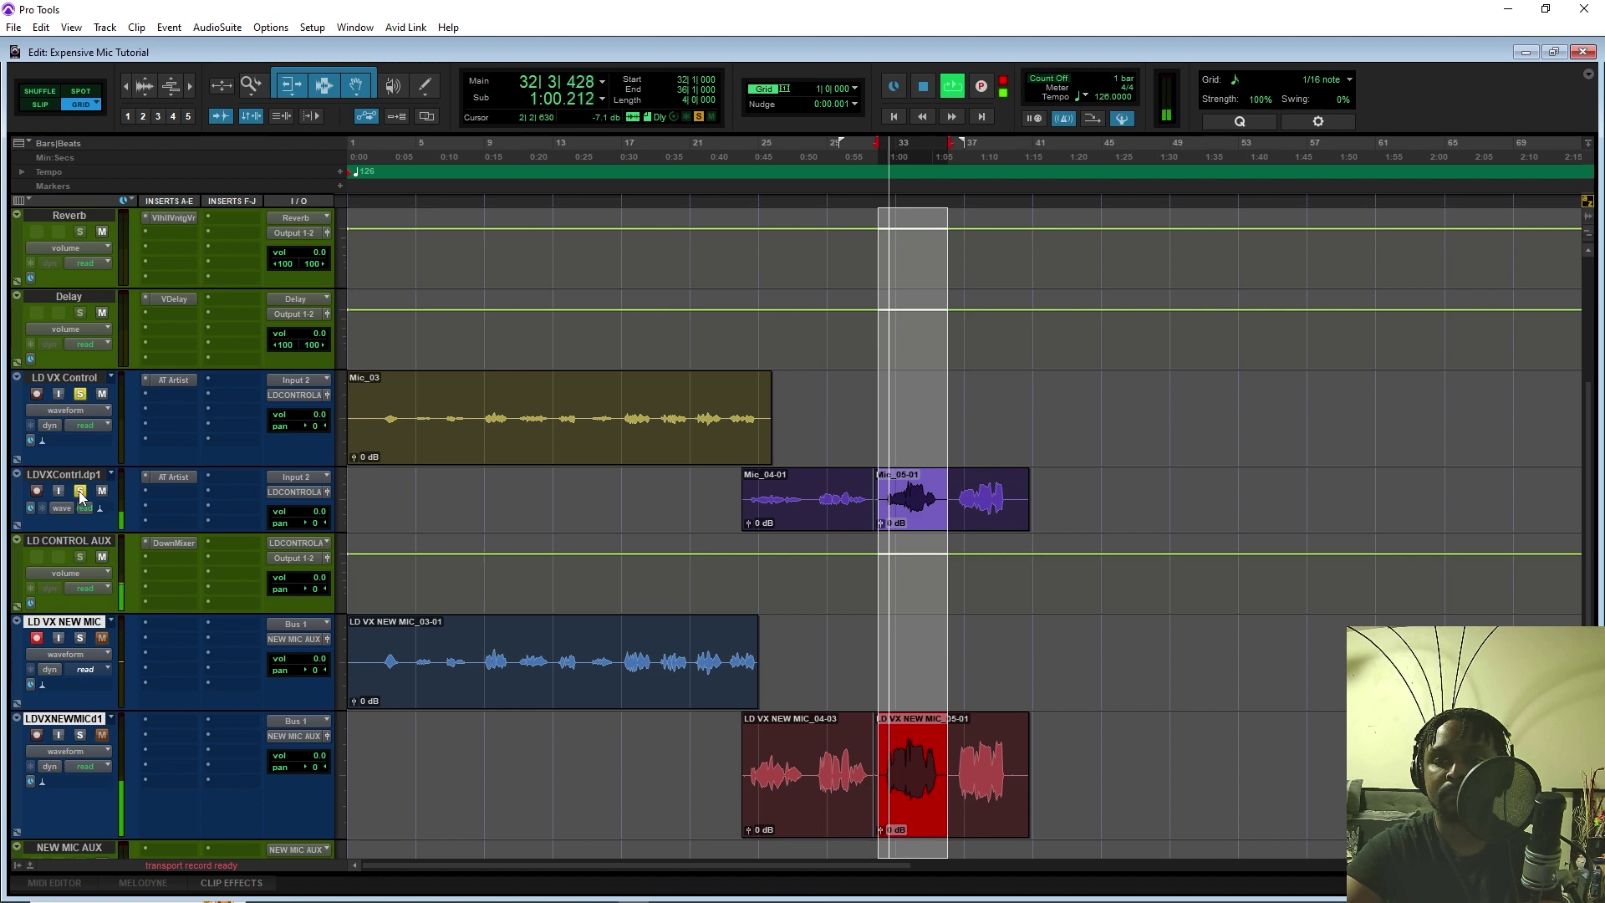
click(80, 639)
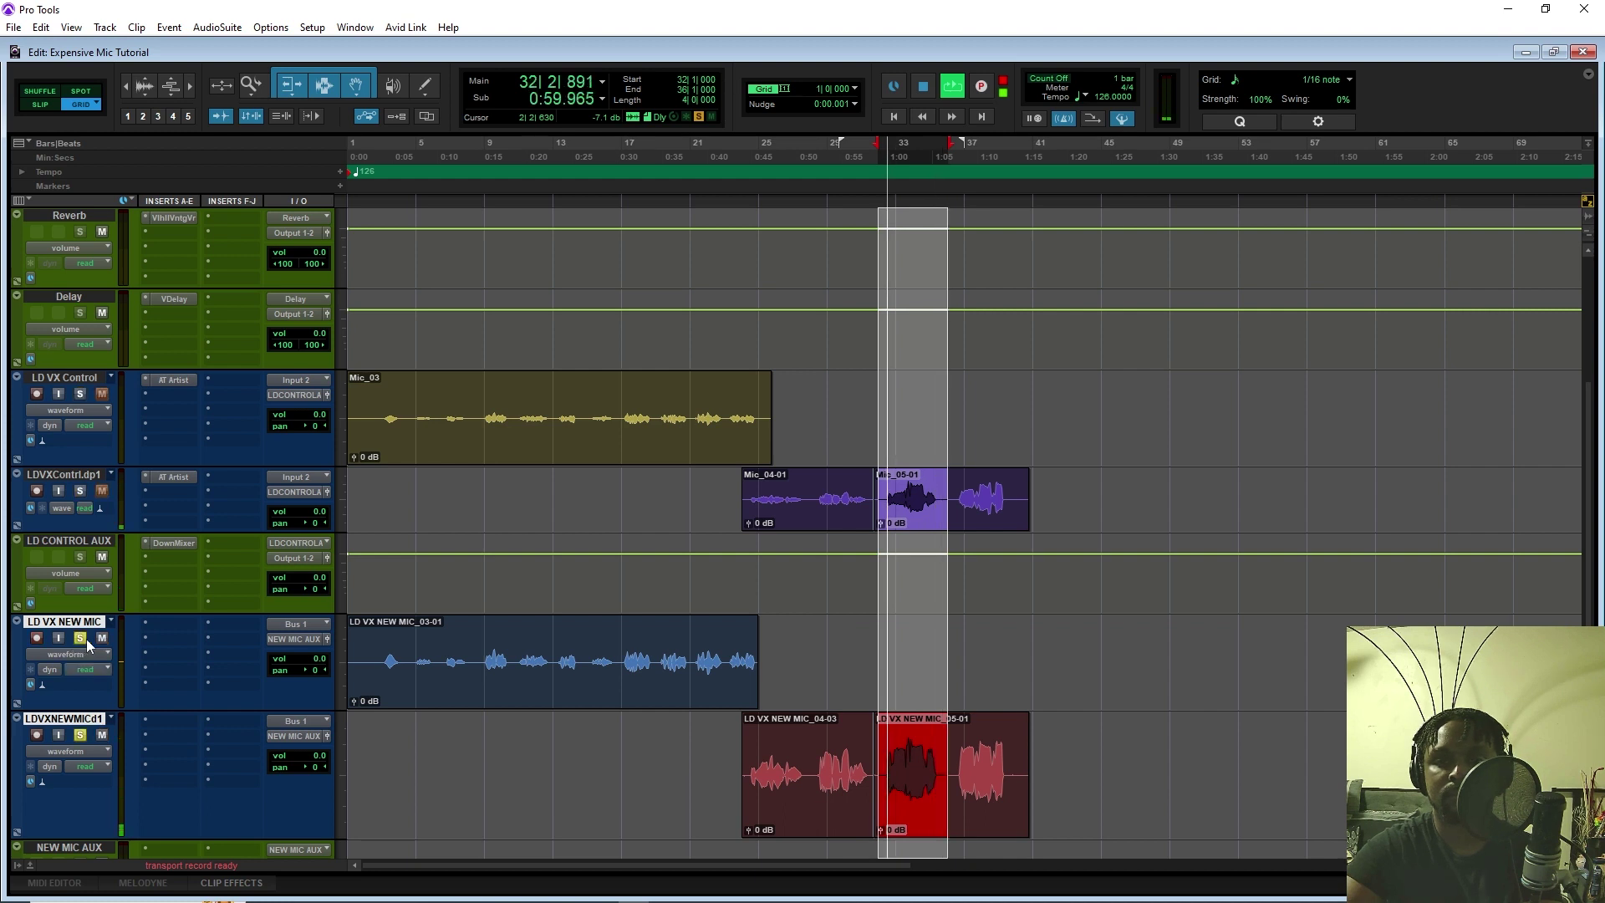
click(80, 491)
scroll(641, 656, down, 3)
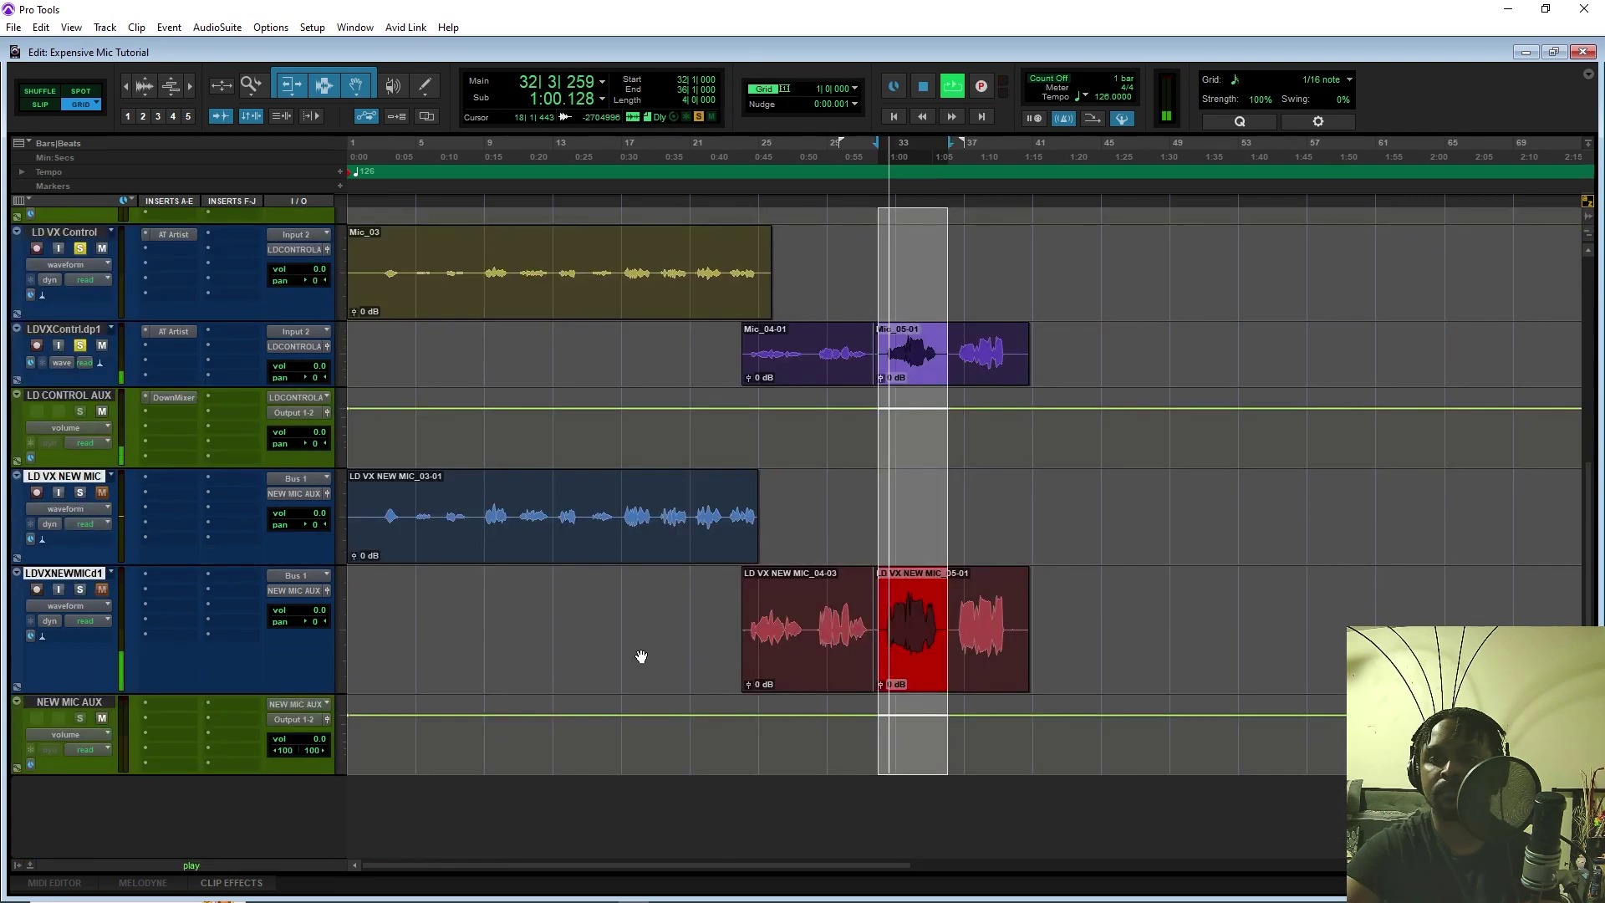
click(80, 493)
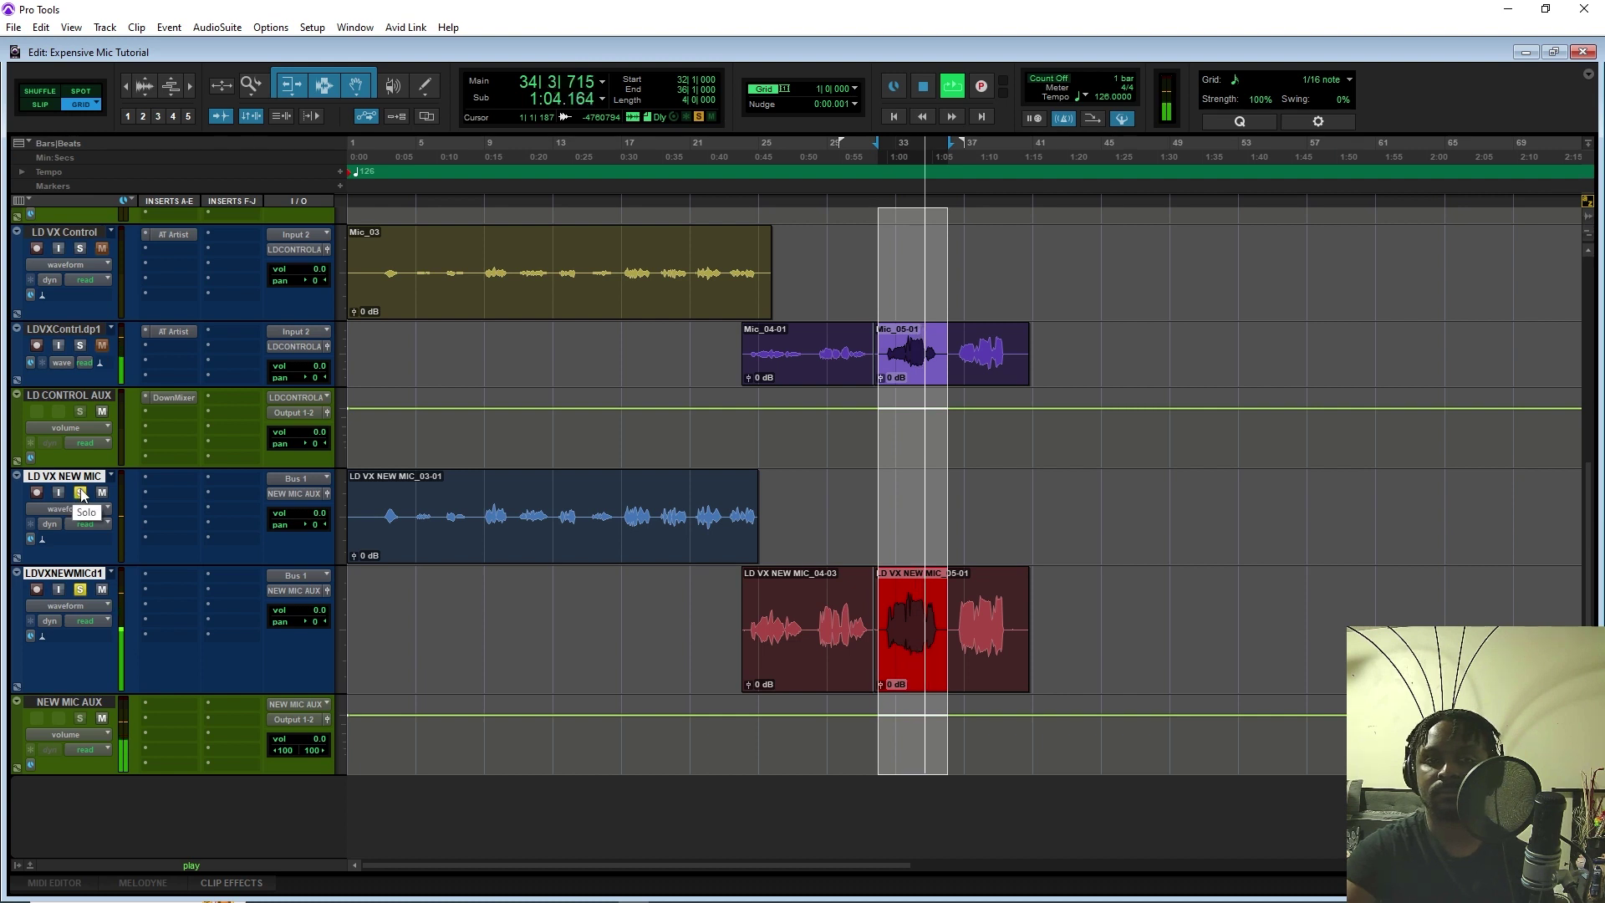
key(space)
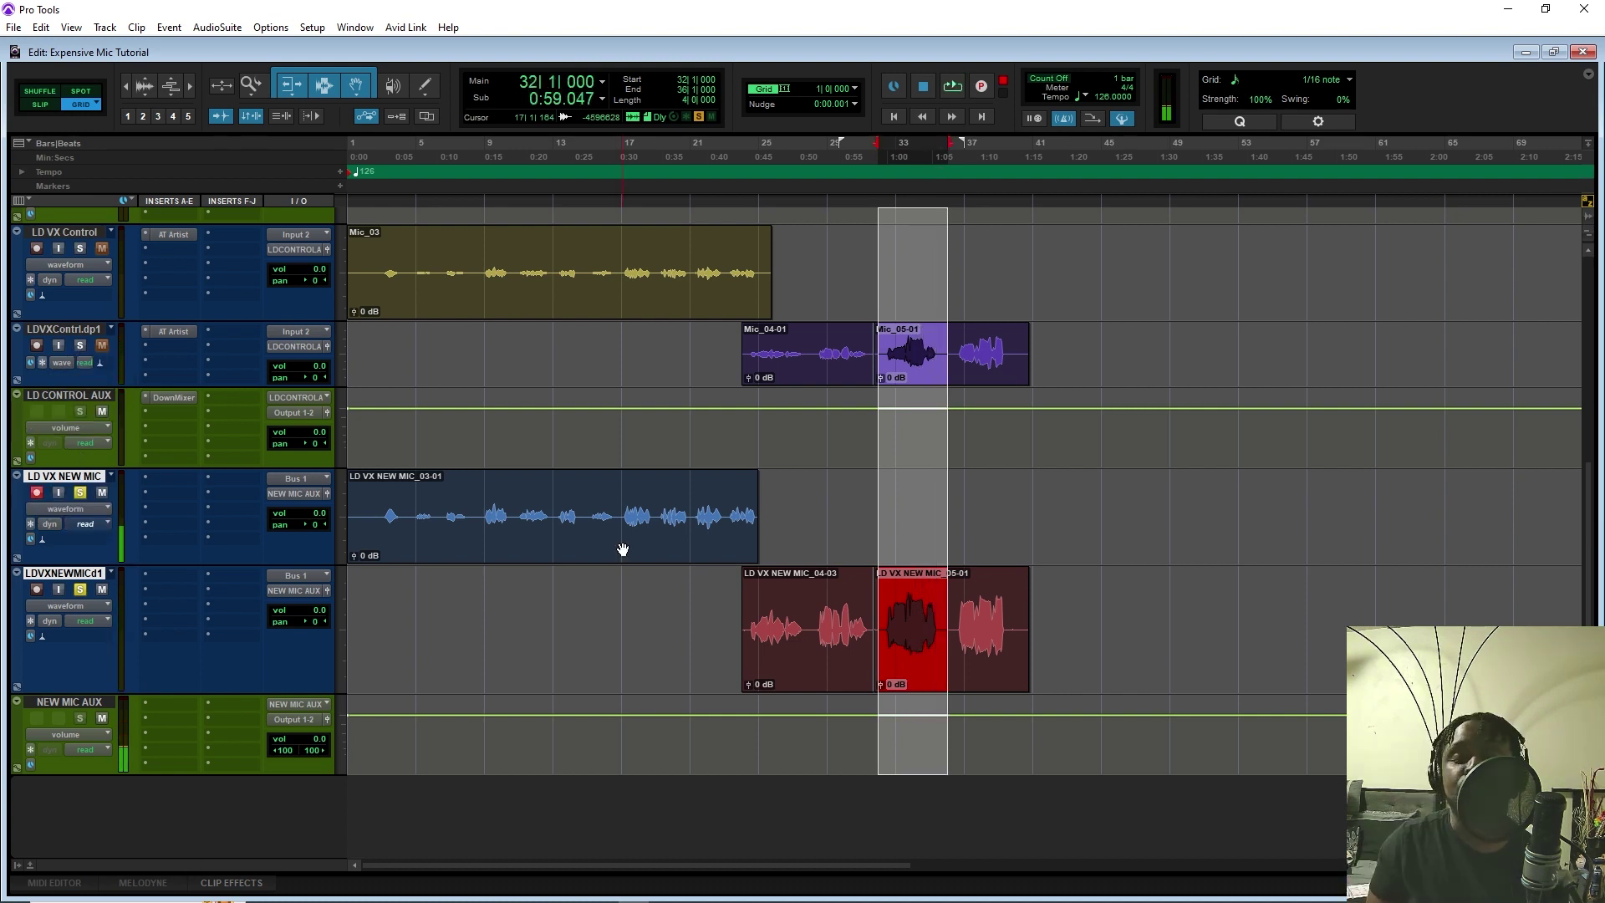